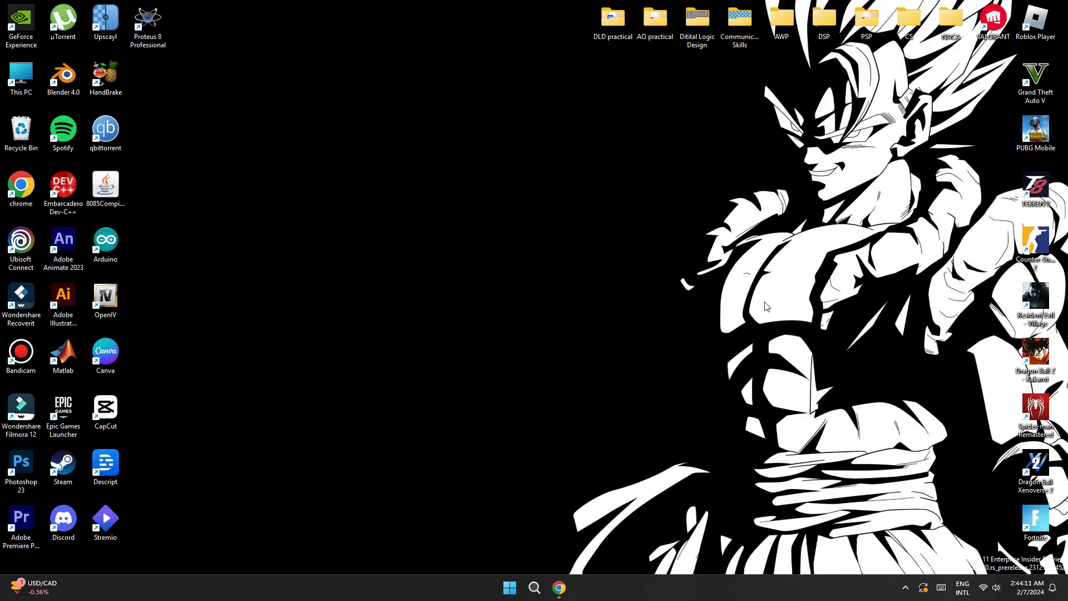
Open Device Manager and expand the System devices category to look through its devices.
{"action": "right_click", "coordinate": [510, 587]}
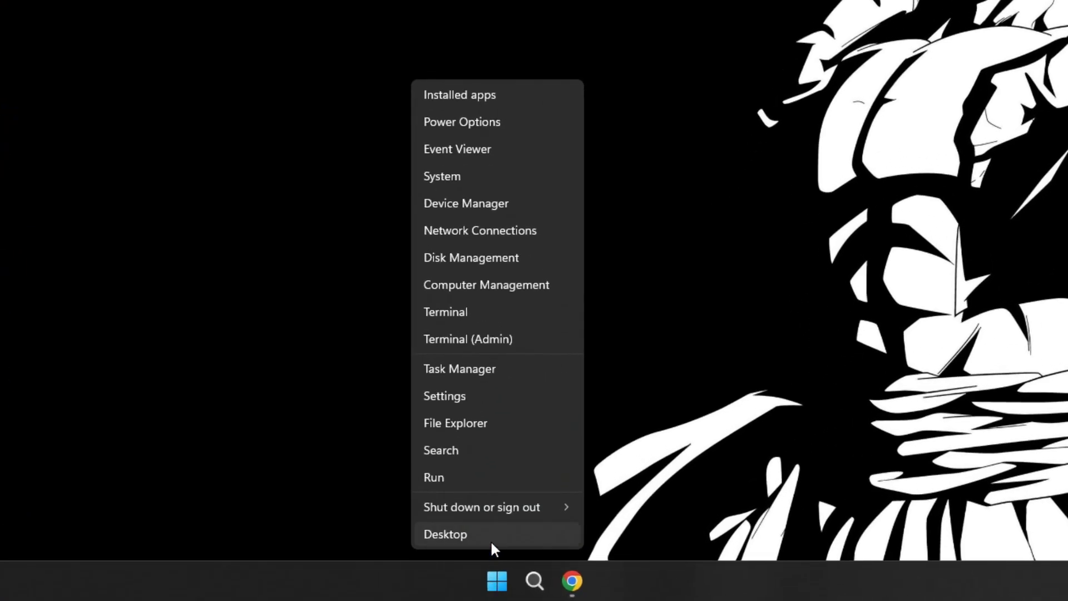
{"action": "left_click", "coordinate": [493, 204]}
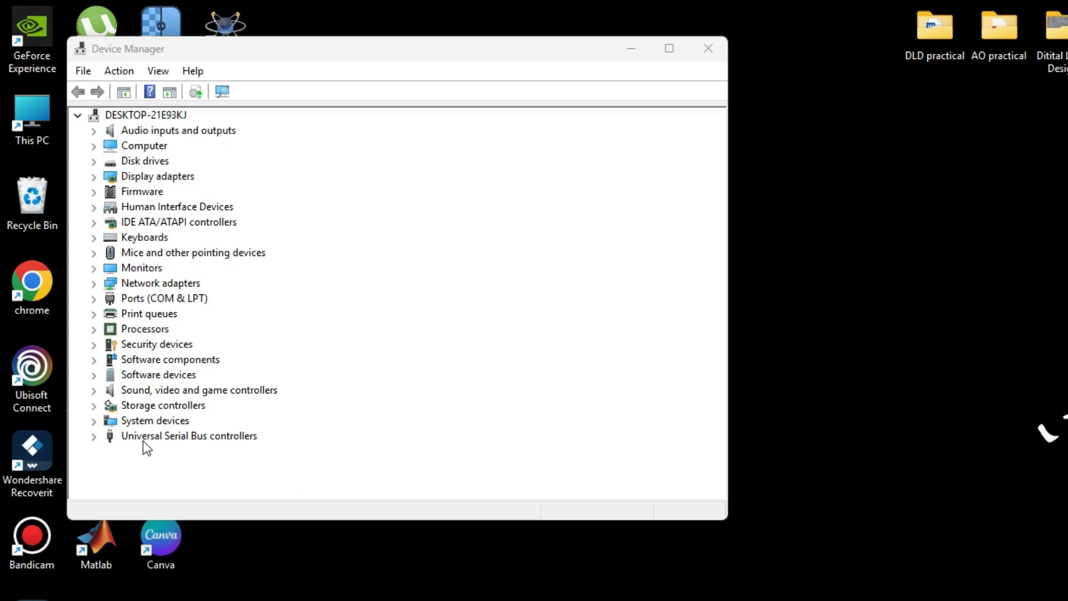
{"action": "left_click", "coordinate": [133, 422]}
{"action": "left_click", "coordinate": [94, 421]}
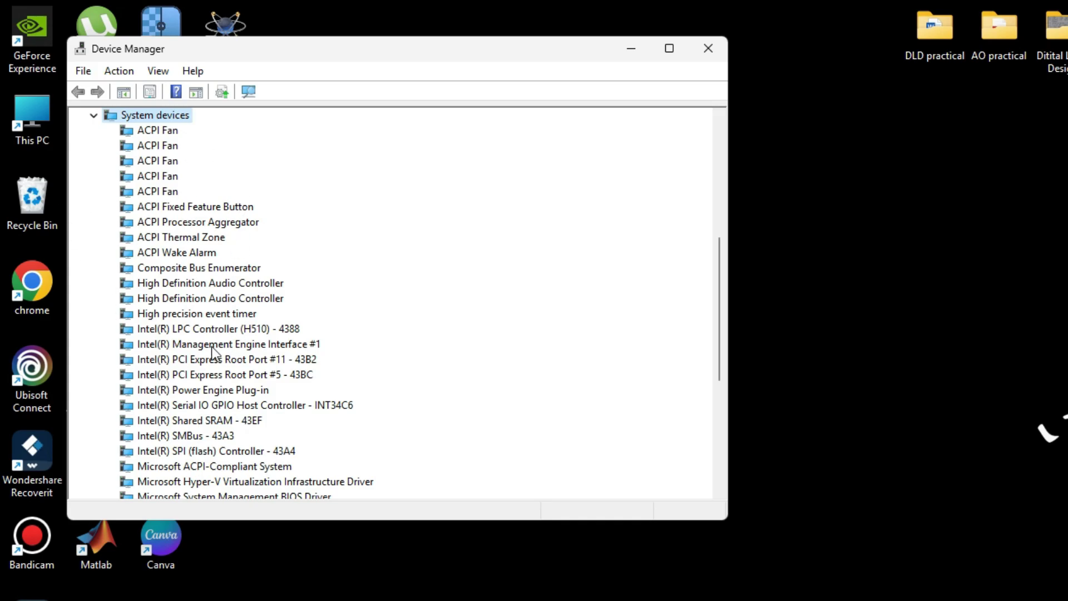
{"action": "scroll", "coordinate": [212, 346], "scroll_direction": "down", "scroll_amount": 5}
{"action": "scroll", "coordinate": [212, 346], "scroll_direction": "up", "scroll_amount": 2}
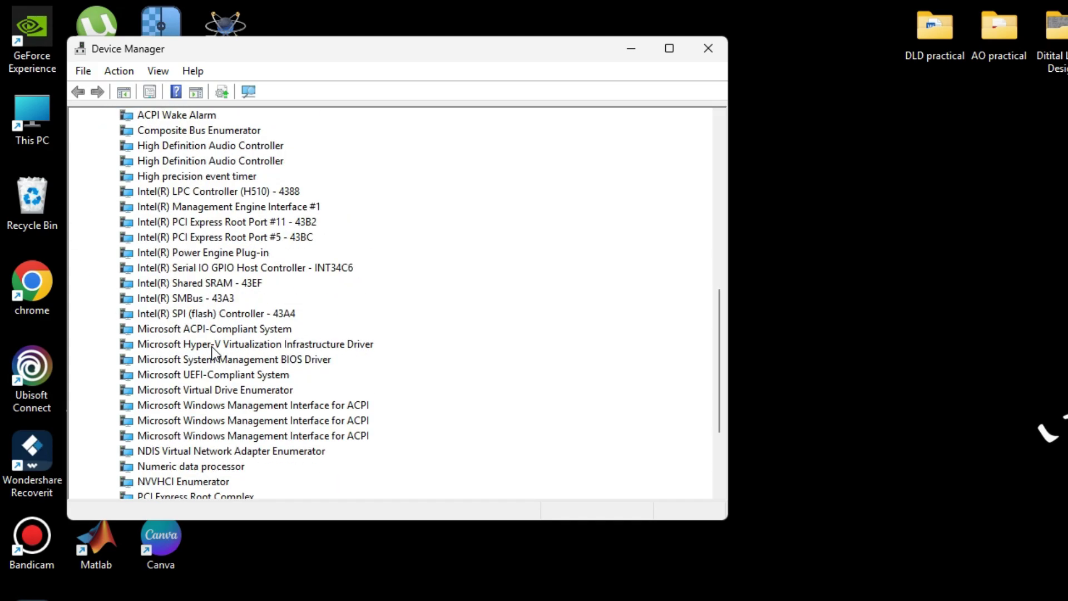
{"action": "scroll", "coordinate": [211, 346], "scroll_direction": "up", "scroll_amount": 3}
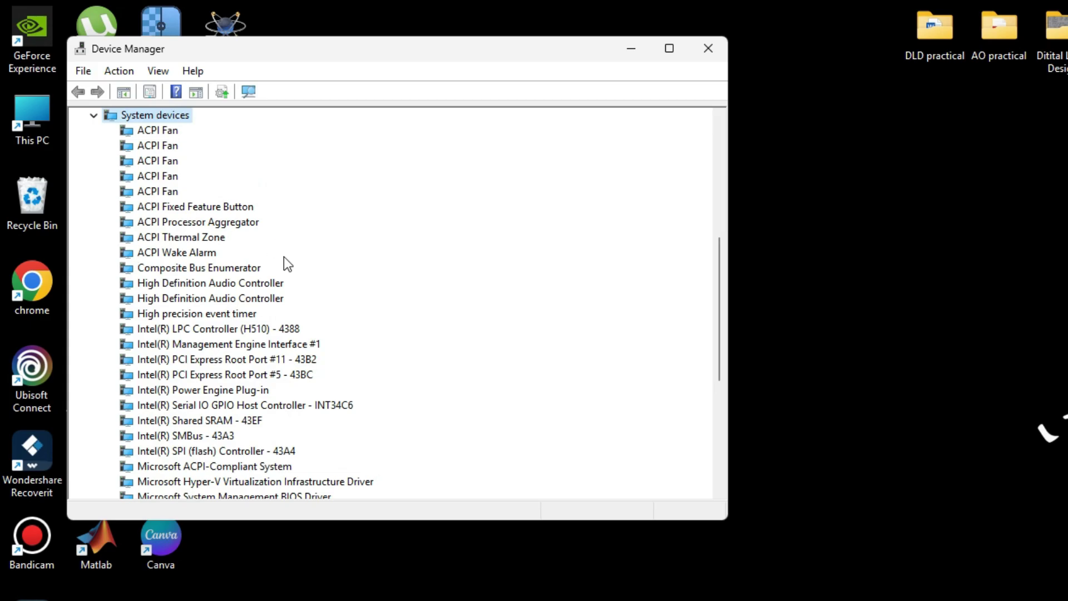
Disable the High precision event timer under System devices, confirm the change, and check the device's available actions.
{"action": "left_click", "coordinate": [182, 315]}
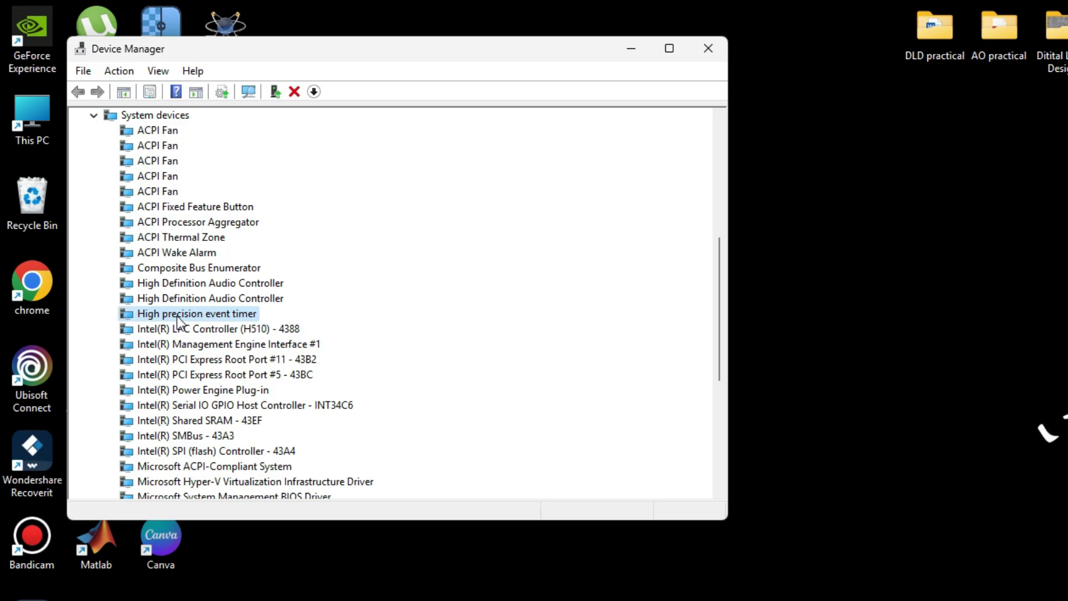
{"action": "right_click", "coordinate": [177, 316]}
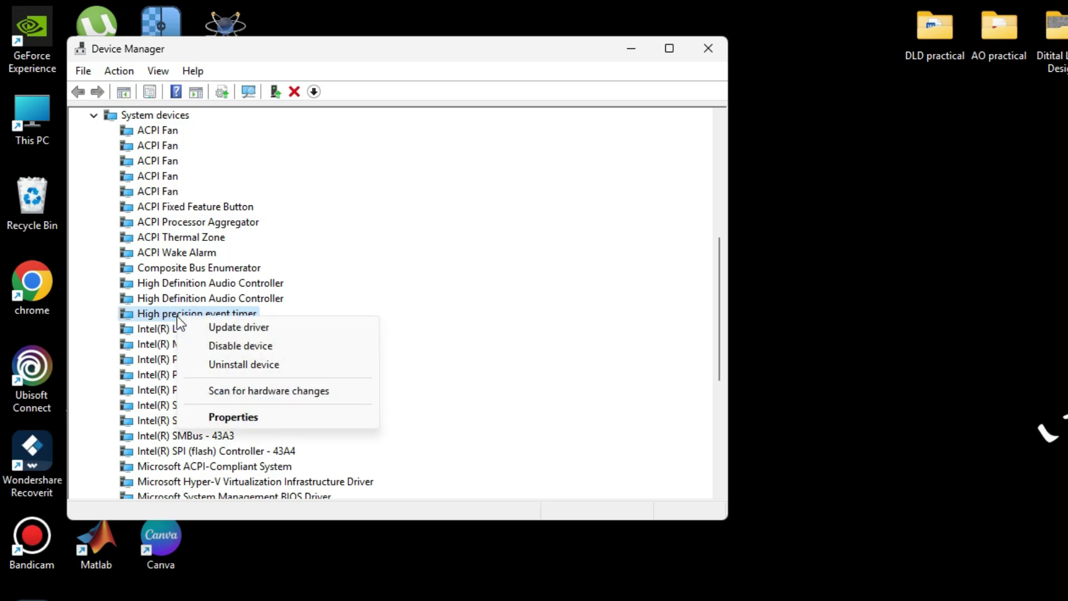
{"action": "left_click", "coordinate": [255, 347]}
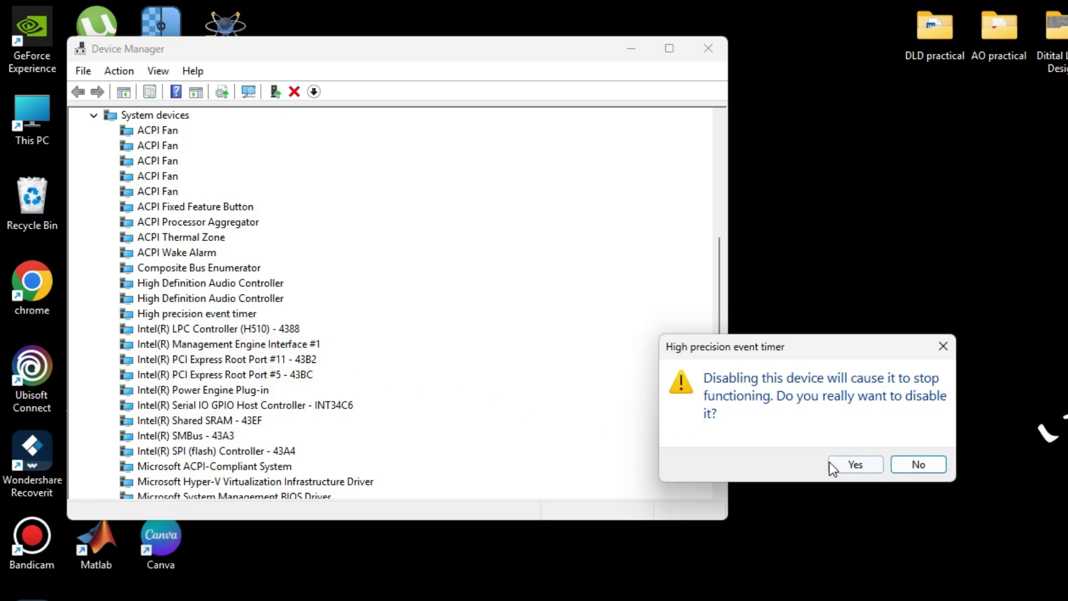
{"action": "left_click", "coordinate": [855, 465]}
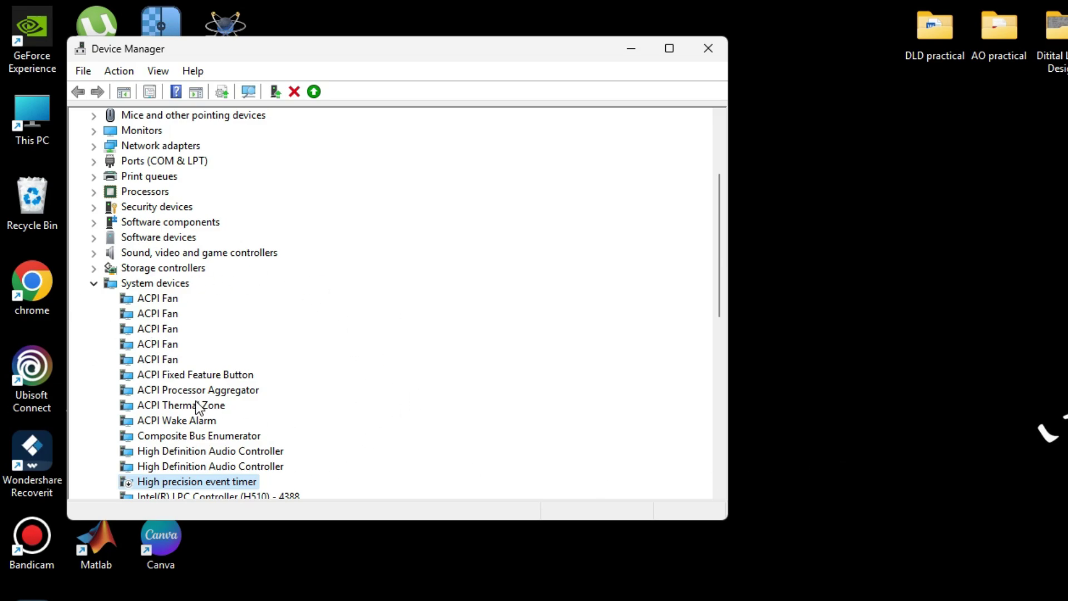
{"action": "scroll", "coordinate": [197, 401], "scroll_direction": "down", "scroll_amount": 5}
{"action": "right_click", "coordinate": [184, 255]}
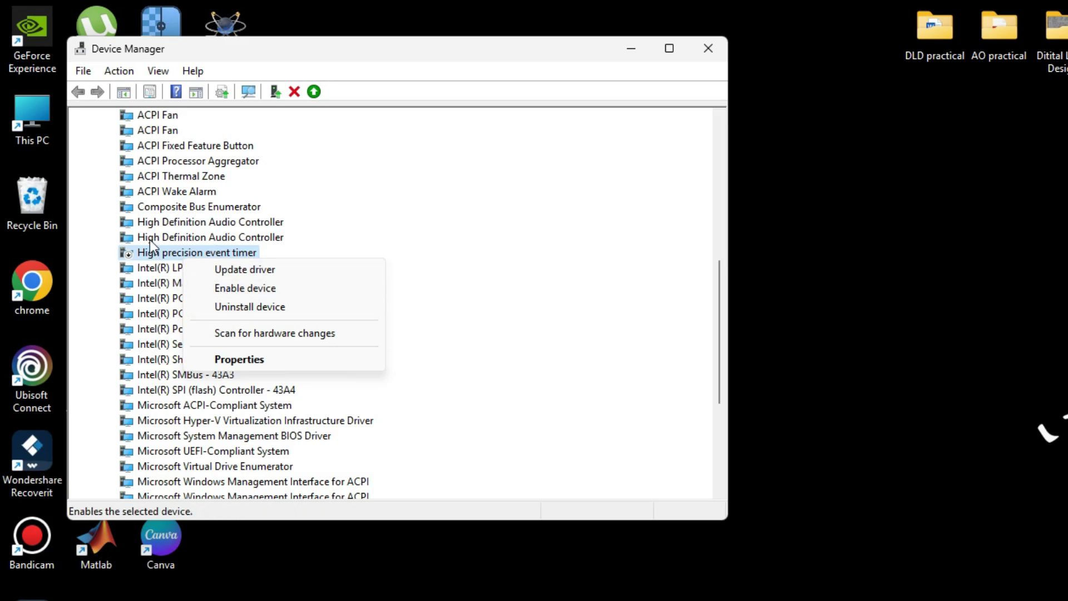
{"action": "left_click", "coordinate": [160, 257]}
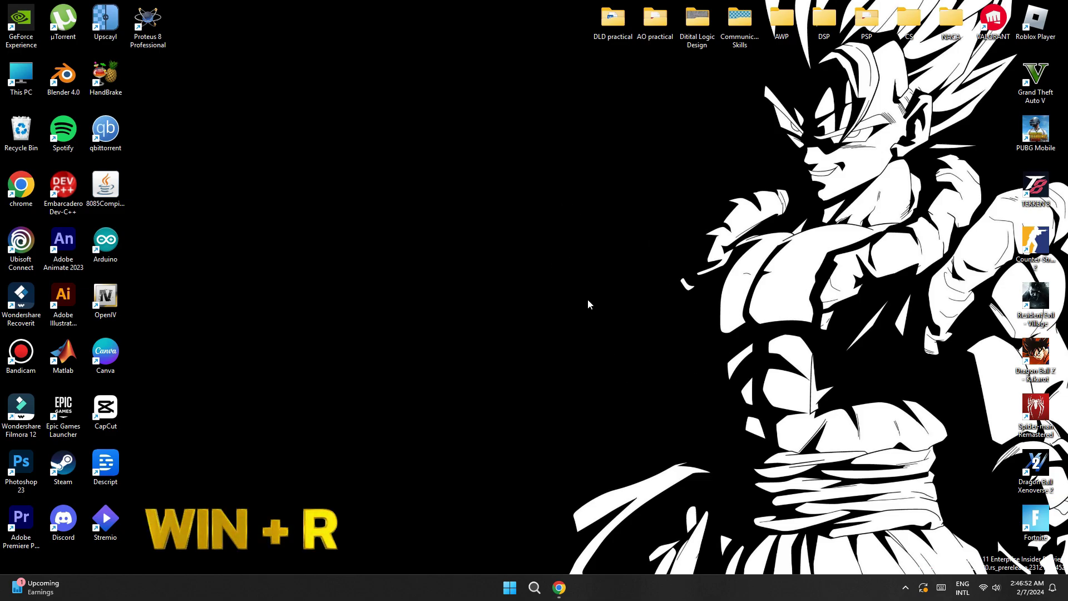
Open the Windows Temp folder by executing temp from the Run dialog.
{"action": "key", "text": "super+r"}
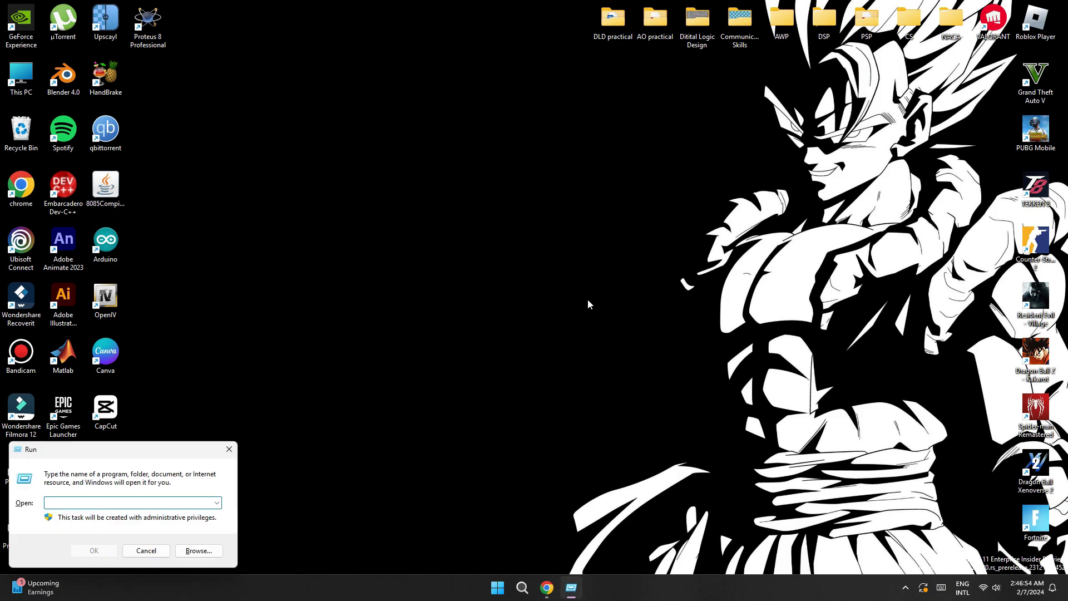
{"action": "left_click_drag", "start_coordinate": [74, 452], "coordinate": [482, 214]}
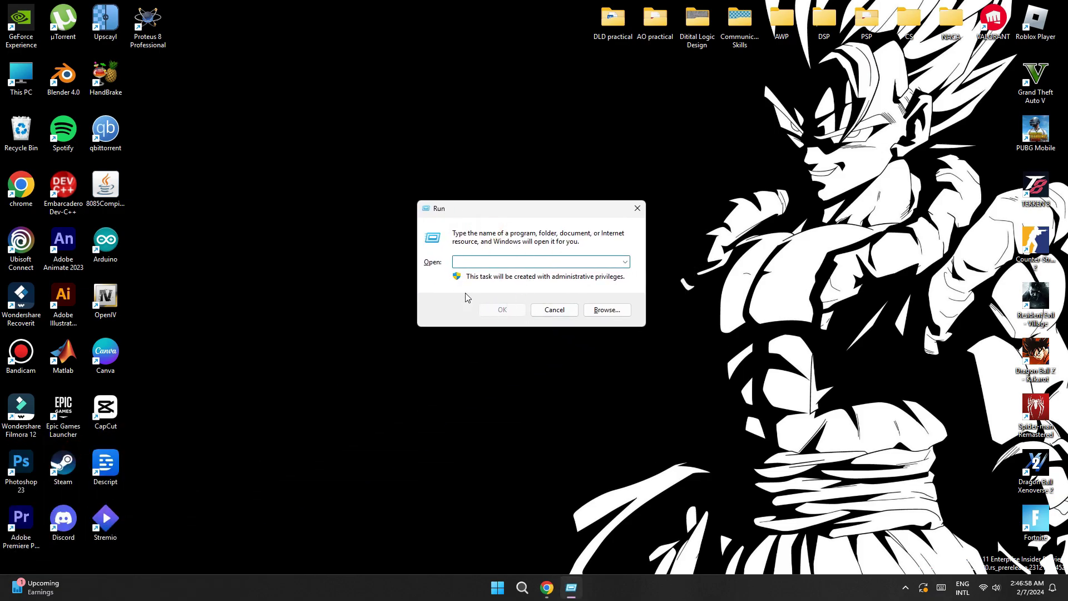
{"action": "left_click", "coordinate": [502, 593]}
{"action": "type", "text": "run"}
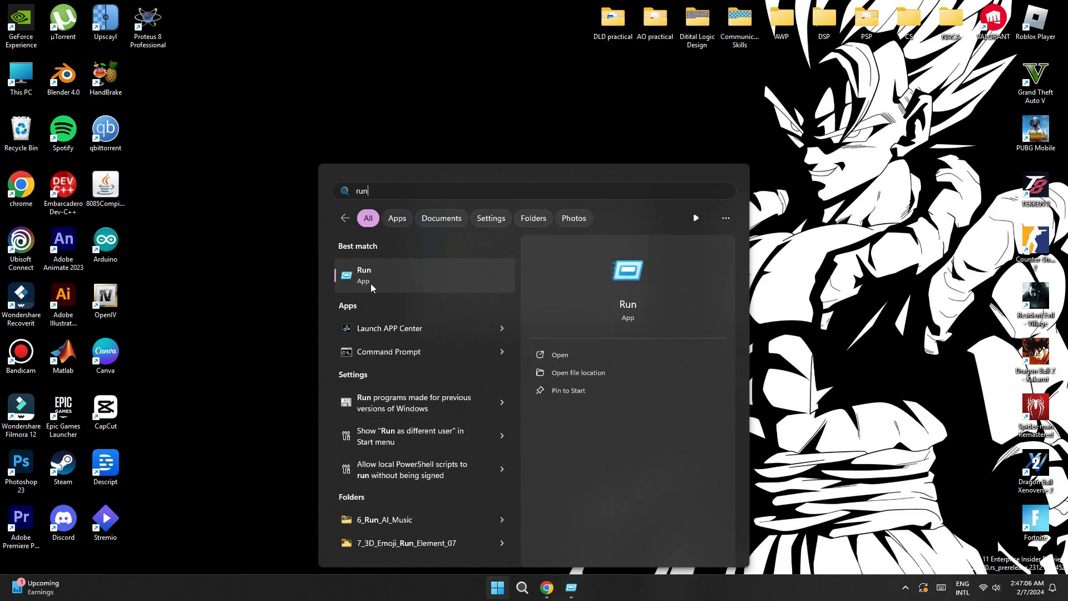
{"action": "left_click", "coordinate": [372, 287]}
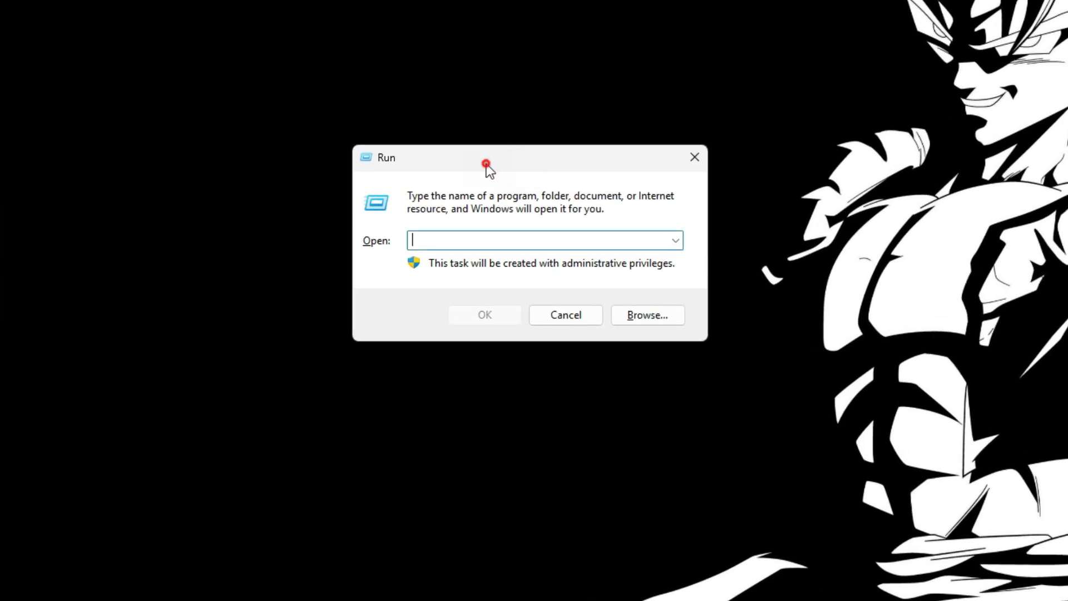
{"action": "left_click_drag", "start_coordinate": [612, 117], "coordinate": [525, 148]}
{"action": "left_click", "coordinate": [511, 223]}
{"action": "type", "text": "temp"}
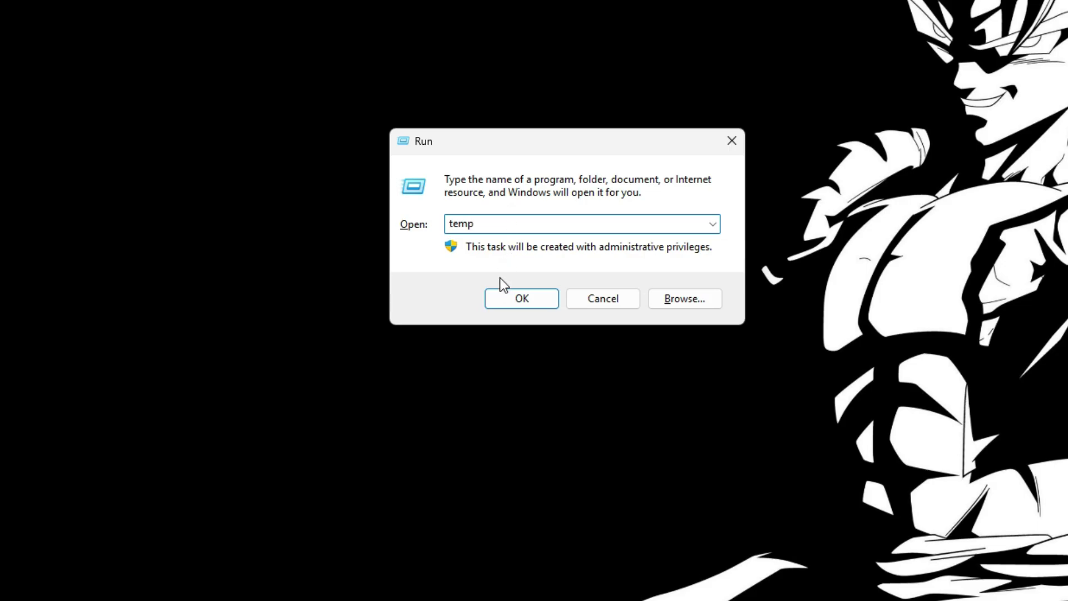
{"action": "left_click", "coordinate": [499, 292]}
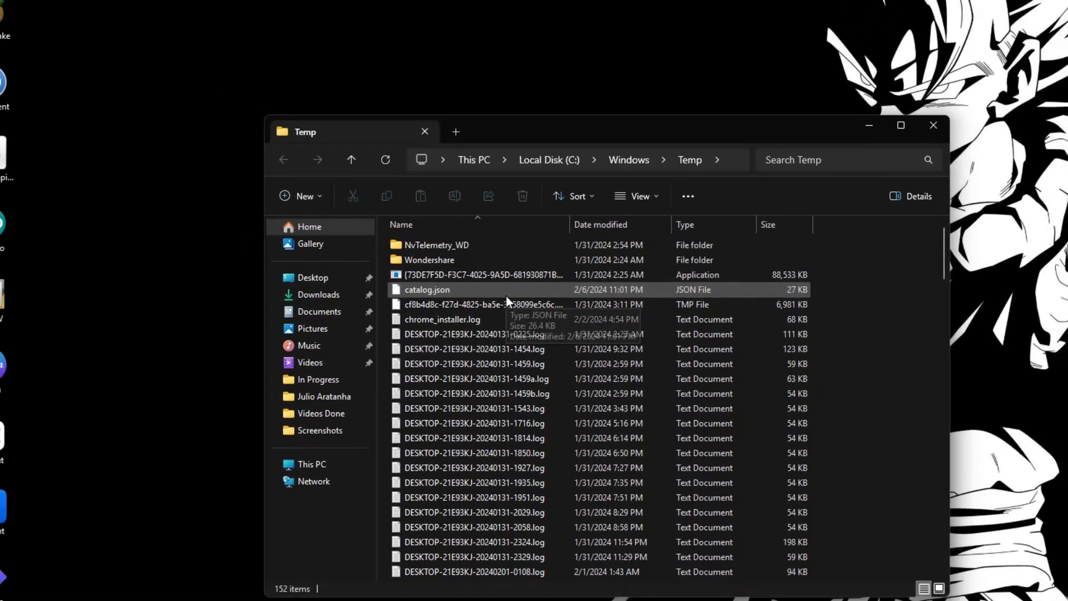
Delete all items in the Windows Temp folder, skipping the log file and the Wondershare folder that are in use.
{"action": "scroll", "coordinate": [878, 385], "scroll_direction": "down", "scroll_amount": 4}
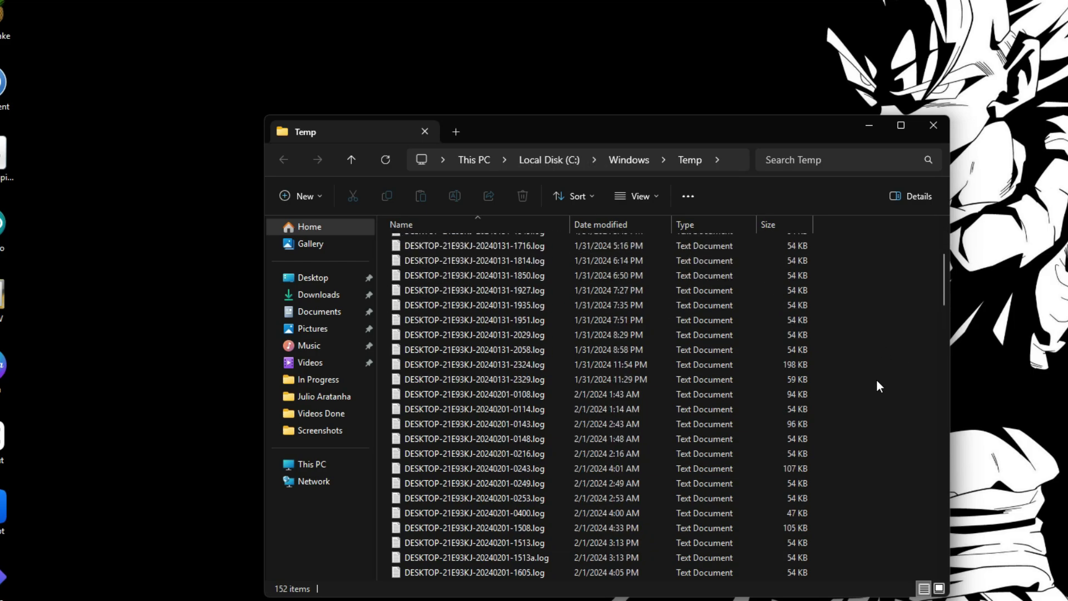
{"action": "scroll", "coordinate": [877, 381], "scroll_direction": "up", "scroll_amount": 4}
{"action": "key", "text": "ctrl+a"}
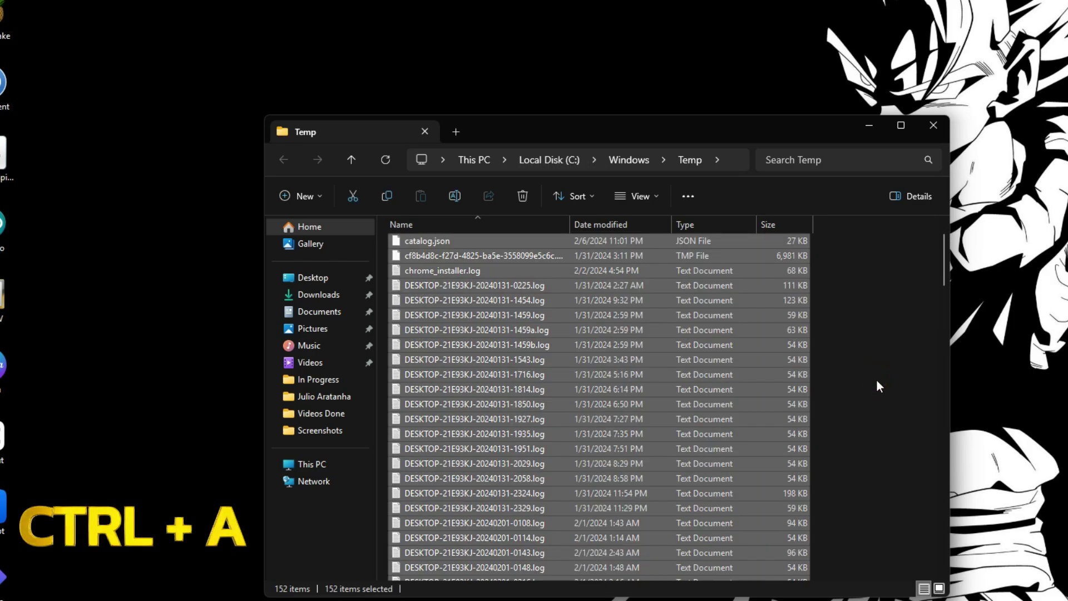
{"action": "right_click", "coordinate": [730, 359]}
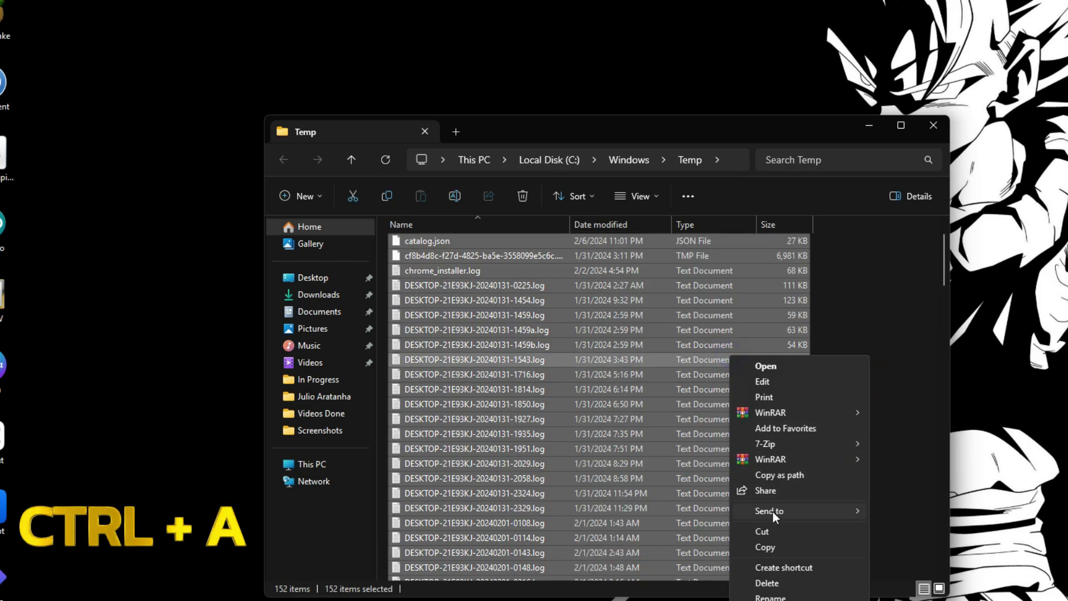
{"action": "left_click", "coordinate": [767, 583]}
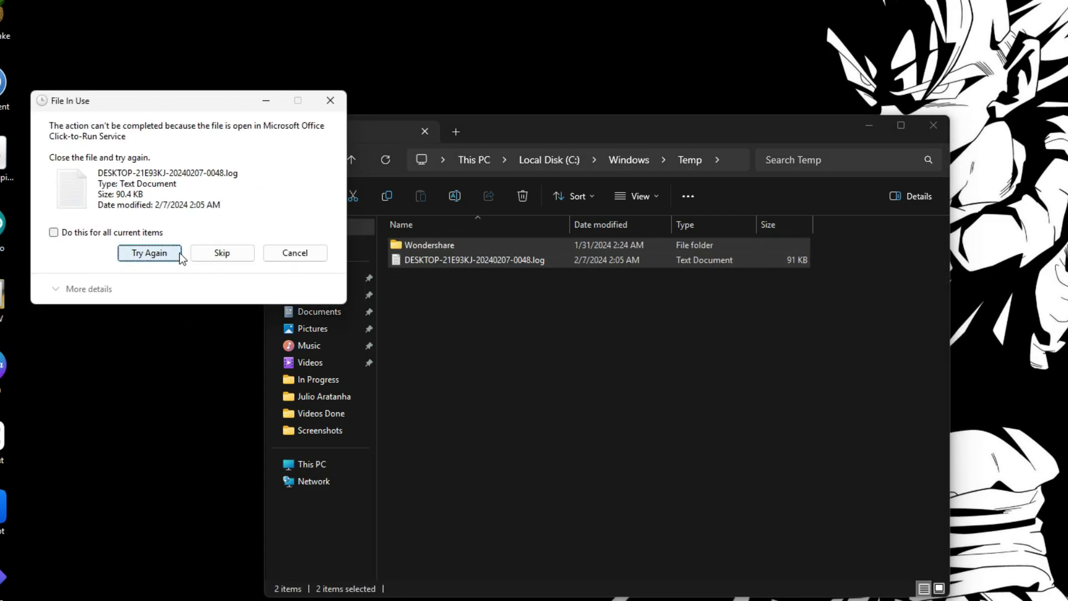
{"action": "left_click", "coordinate": [217, 254]}
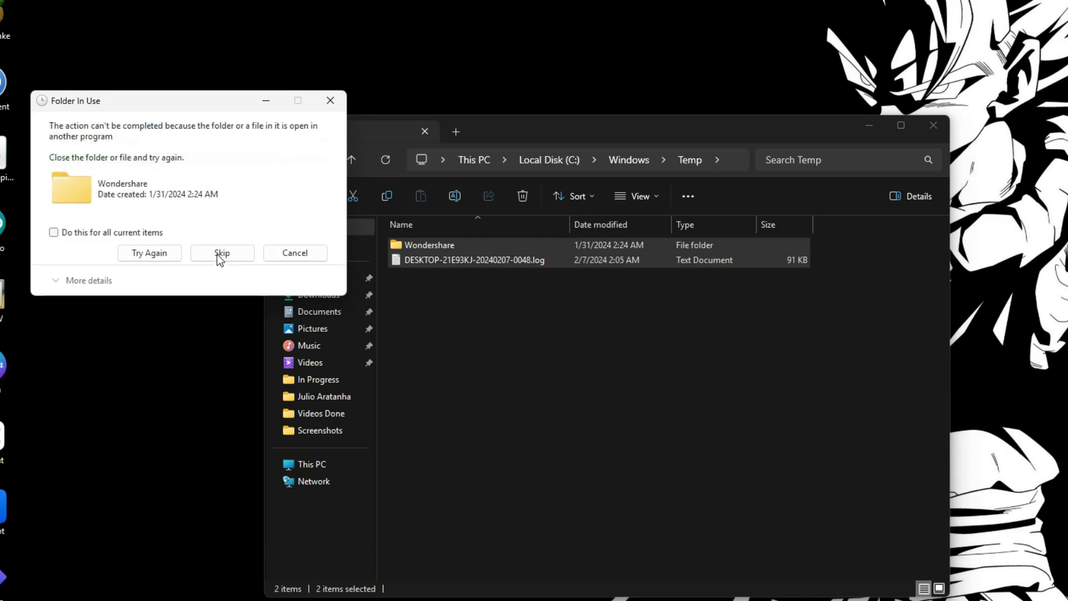
{"action": "left_click", "coordinate": [229, 254]}
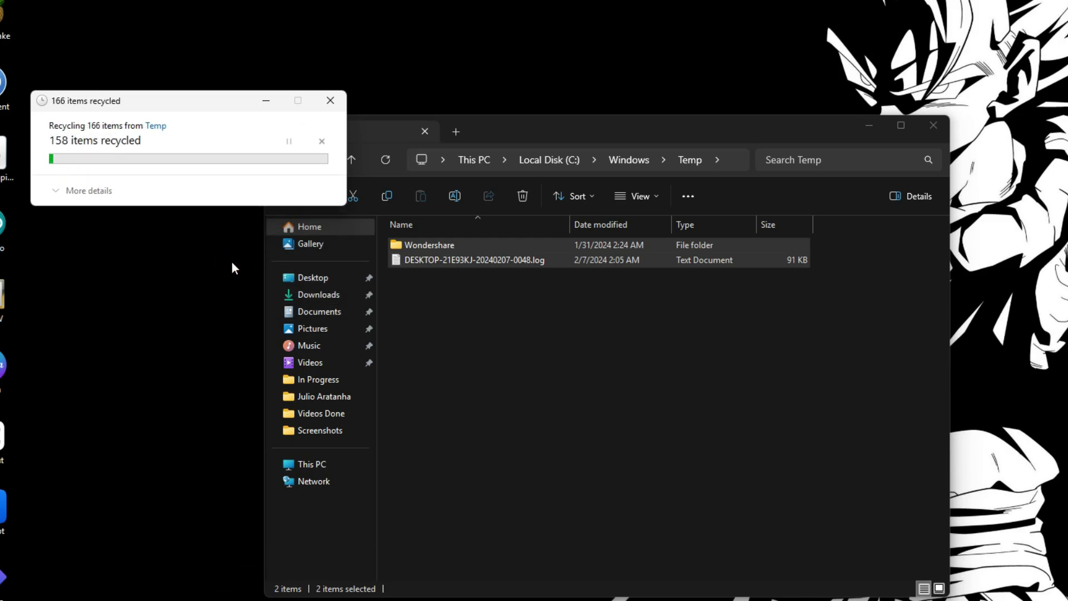
{"action": "left_click", "coordinate": [544, 391]}
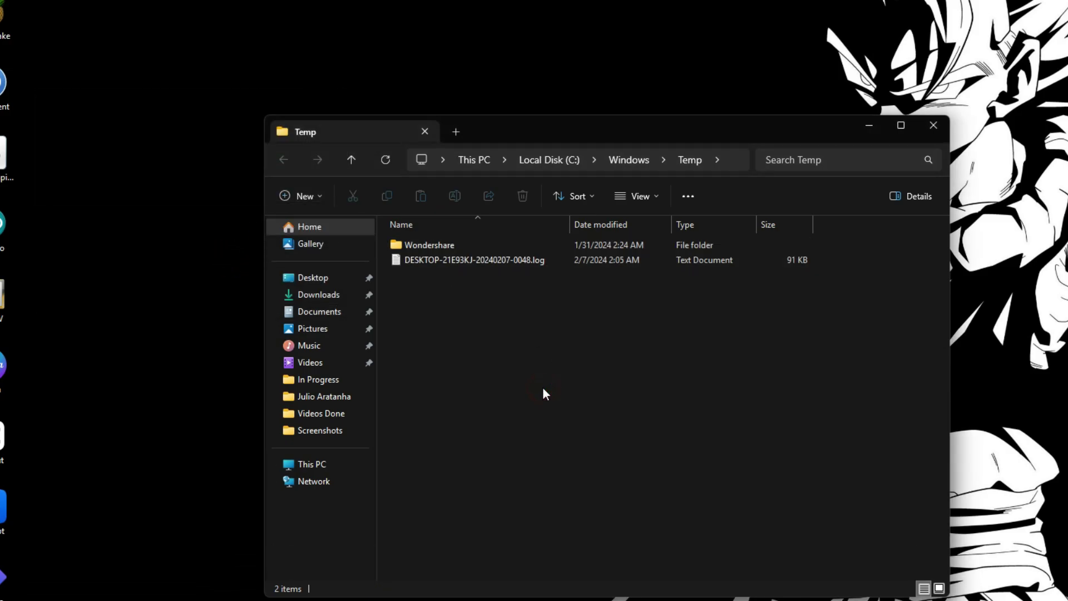
{"action": "left_click_drag", "start_coordinate": [589, 132], "coordinate": [493, 0]}
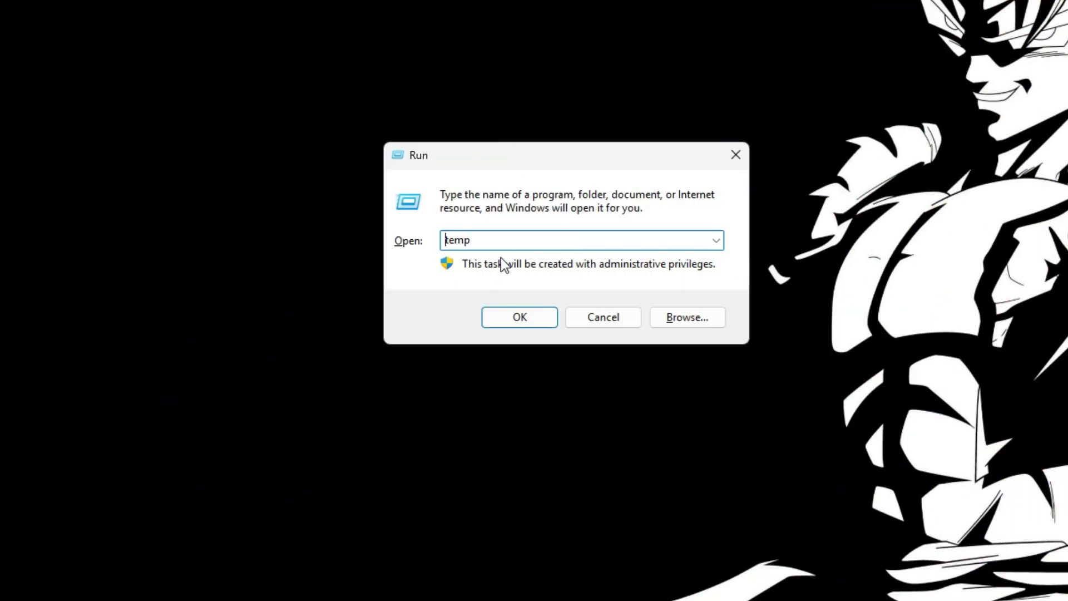
Open the user account's local Temp folder by executing %temp% from the Run dialog.
{"action": "left_click_drag", "start_coordinate": [493, 160], "coordinate": [503, 152]}
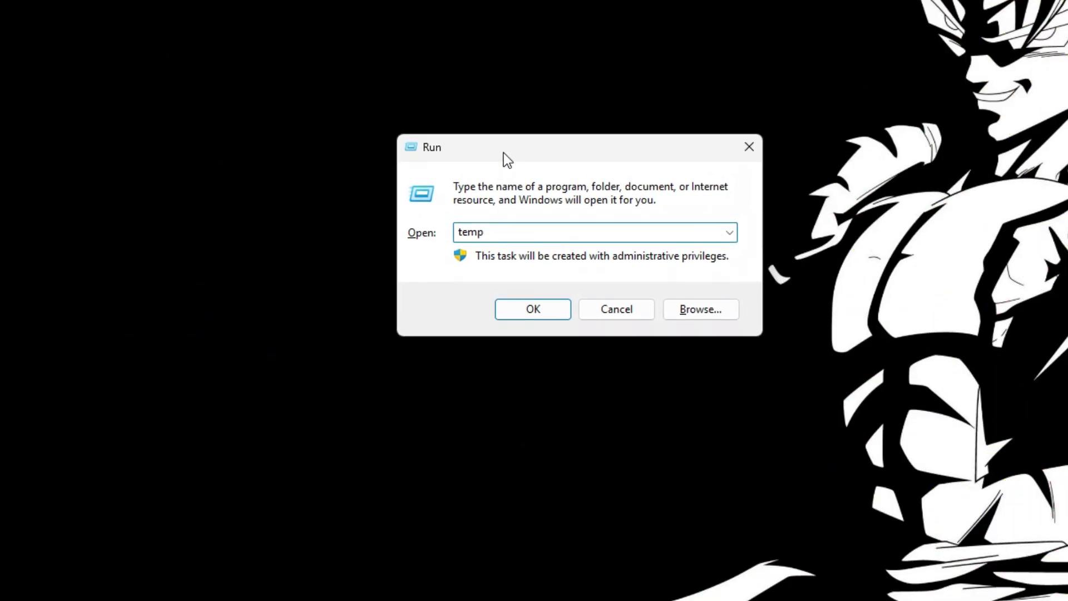
{"action": "type", "text": "%"}
{"action": "left_click", "coordinate": [503, 232]}
{"action": "type", "text": "%"}
{"action": "left_click", "coordinate": [515, 308]}
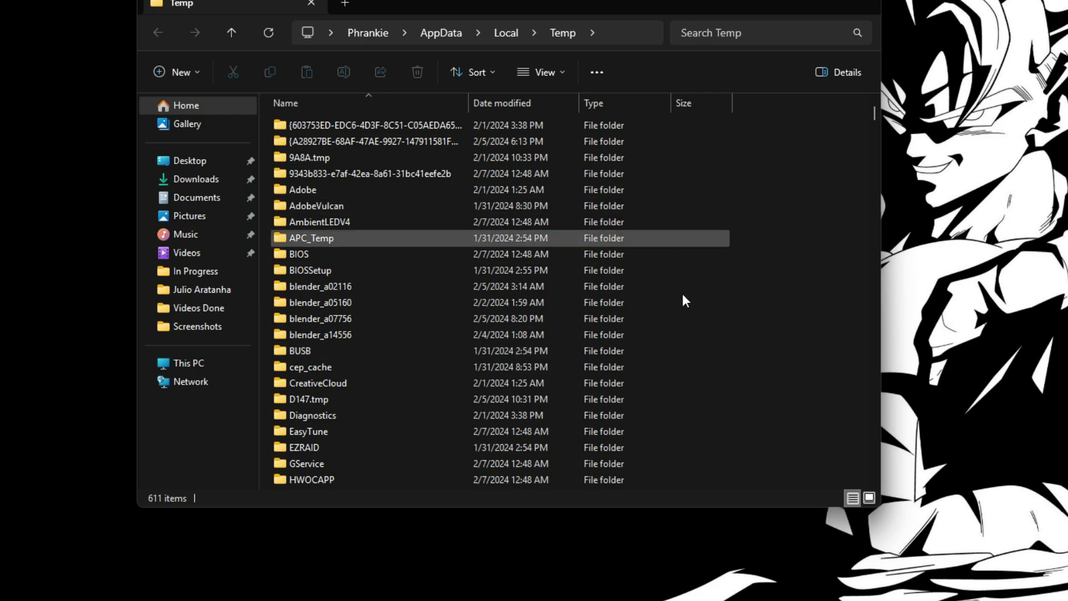
Delete all items in the user's local Temp folder, skipping all files and folders that are in use.
{"action": "left_click", "coordinate": [704, 305]}
{"action": "key", "text": "ctrl+a"}
{"action": "right_click", "coordinate": [549, 285]}
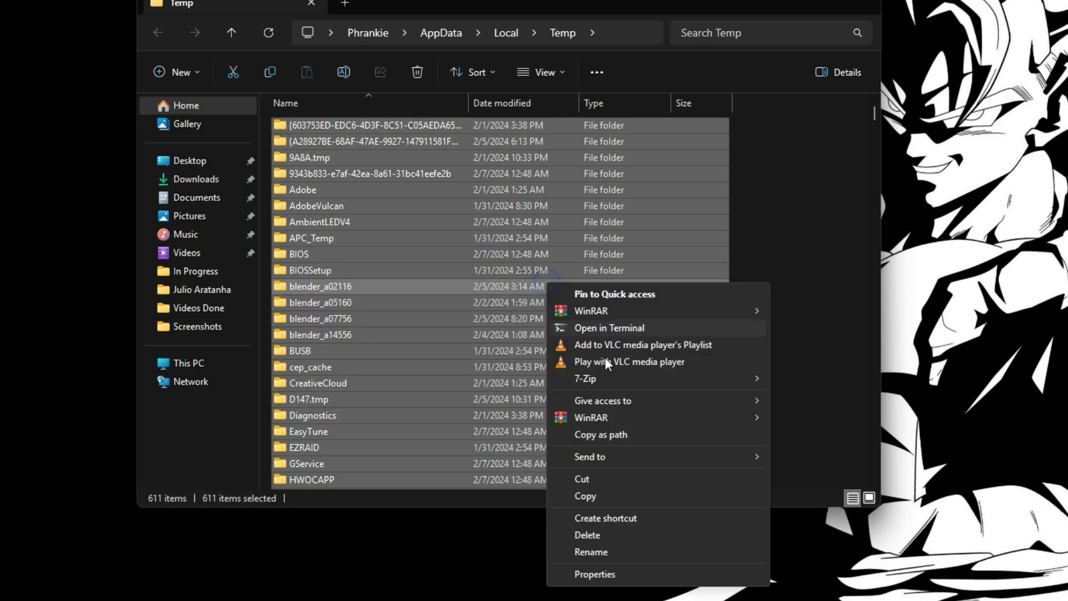
{"action": "left_click", "coordinate": [596, 535]}
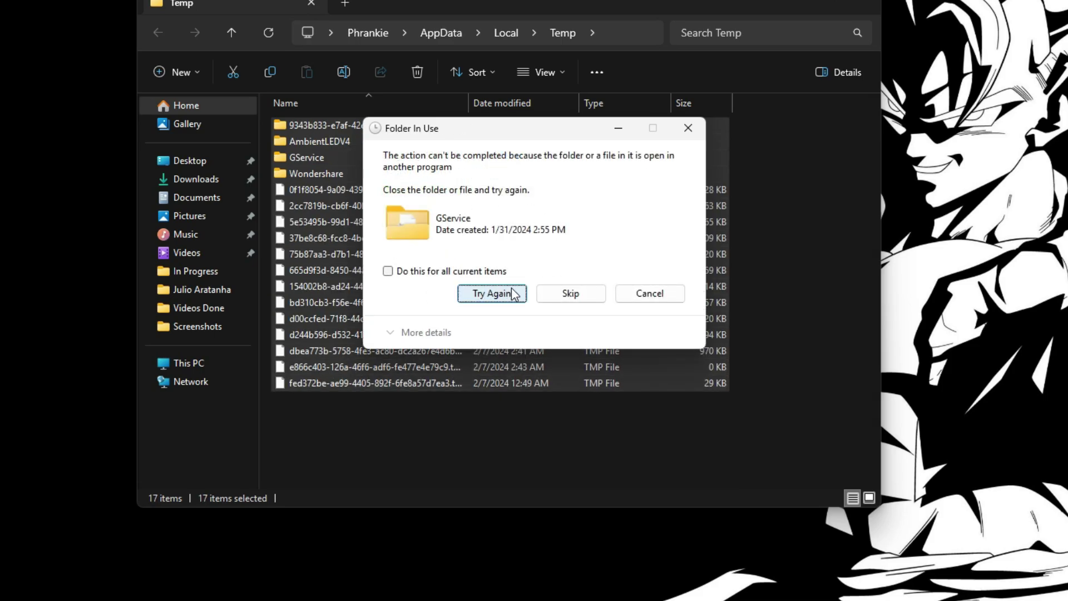
{"action": "left_click", "coordinate": [588, 295]}
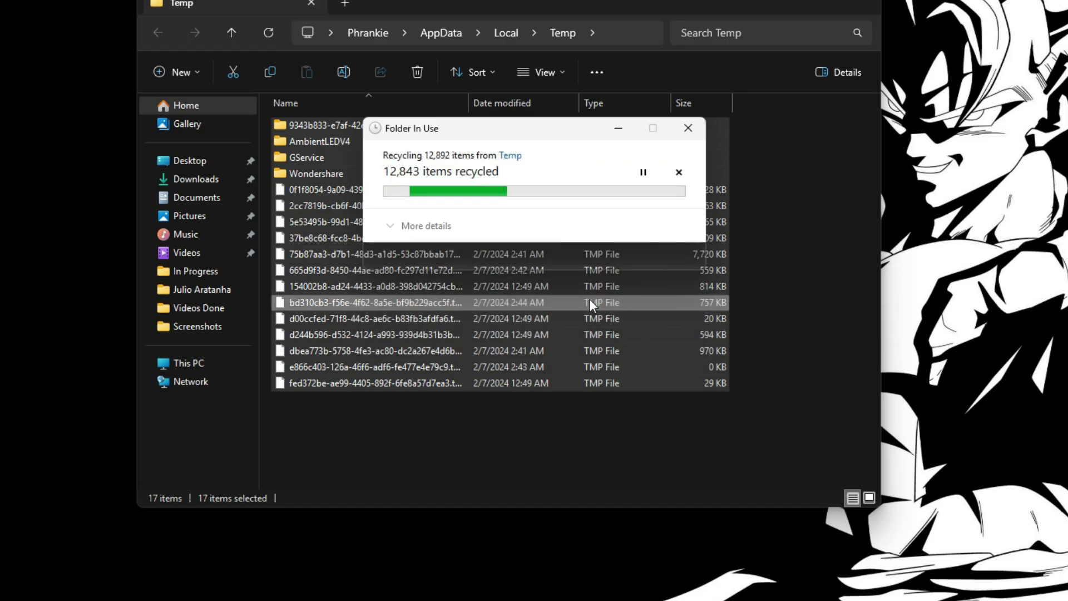
{"action": "left_click", "coordinate": [580, 299]}
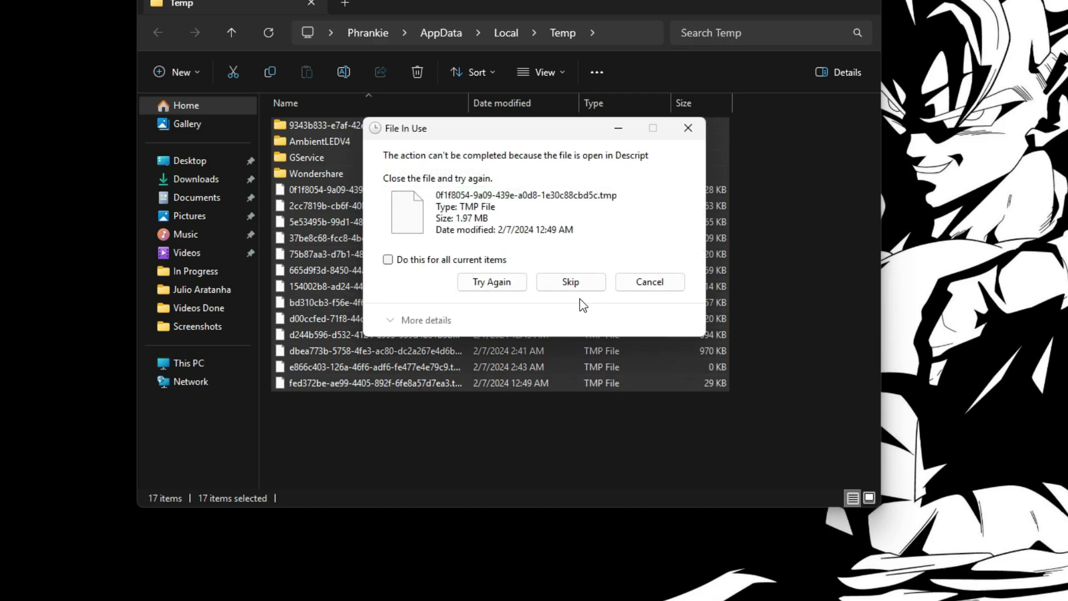
{"action": "left_click", "coordinate": [478, 259]}
{"action": "left_click", "coordinate": [594, 288]}
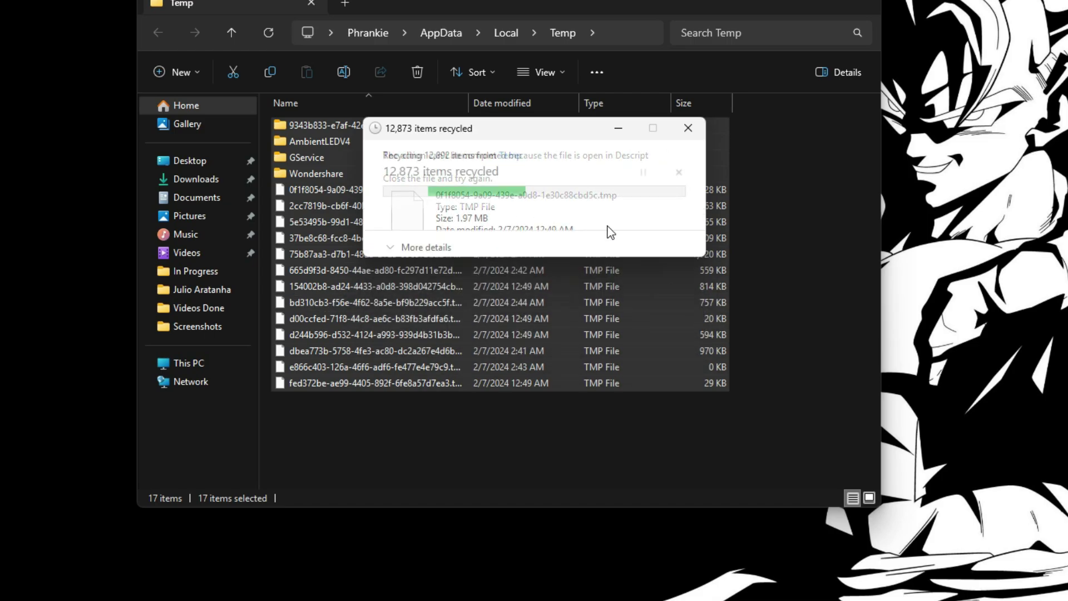
{"action": "left_click", "coordinate": [388, 271]}
{"action": "left_click", "coordinate": [573, 295]}
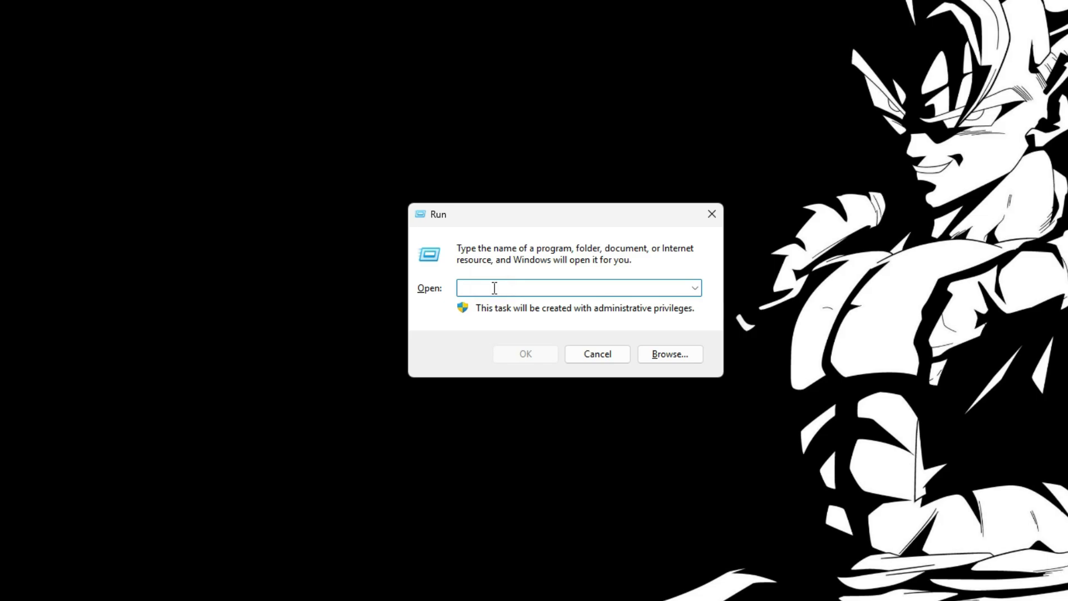
Open the Windows Prefetch folder by executing prefetch from the Run dialog.
{"action": "type", "text": "prefetch"}
{"action": "left_click", "coordinate": [510, 355]}
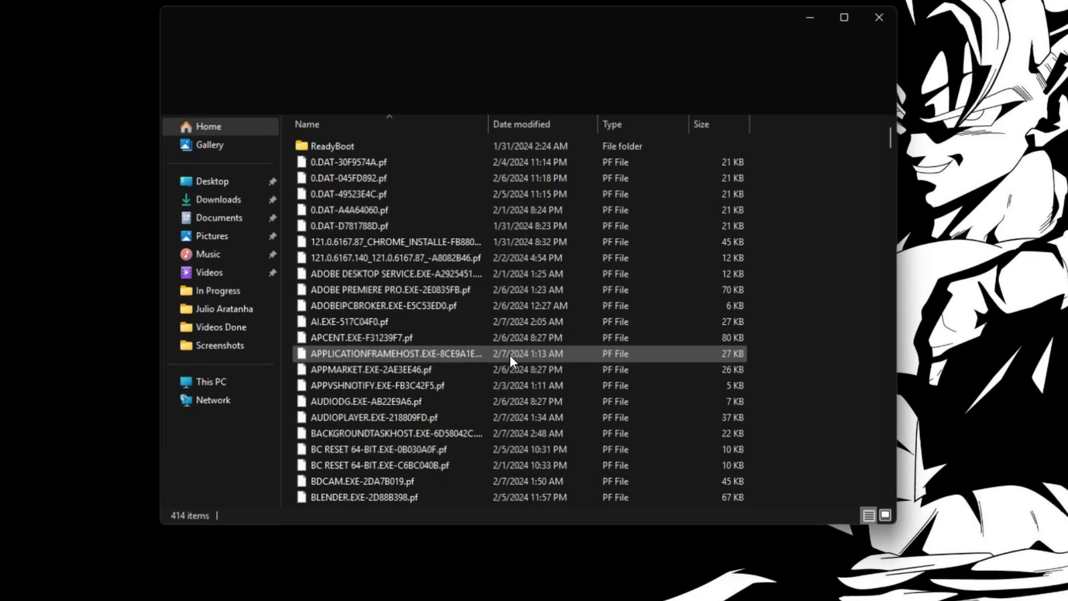
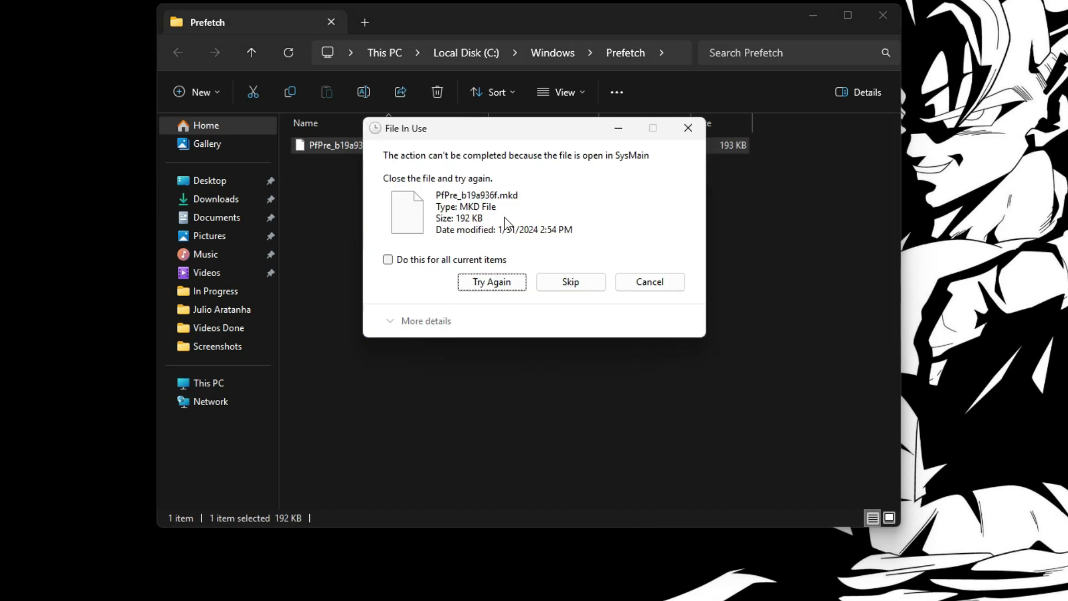
Skip the in-use file PfPre_b19a936f.mkd to finish deleting the items in the Prefetch folder.
{"action": "left_click", "coordinate": [550, 276]}
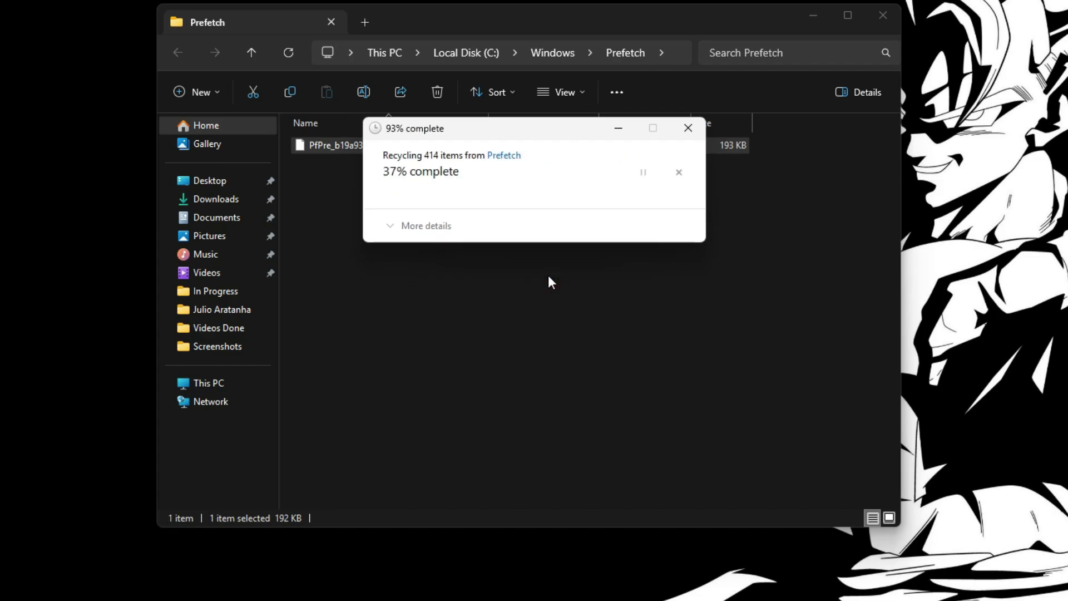
{"action": "left_click", "coordinate": [548, 275]}
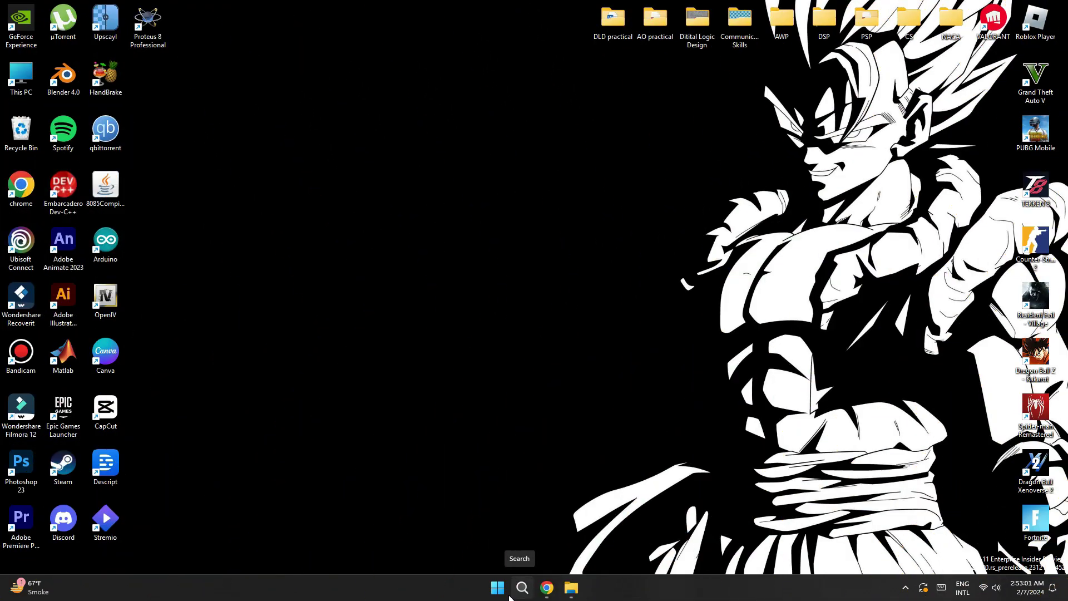
Open Control Panel, search it for "power" and open Power Options.
{"action": "left_click", "coordinate": [491, 588]}
{"action": "type", "text": "control Panel"}
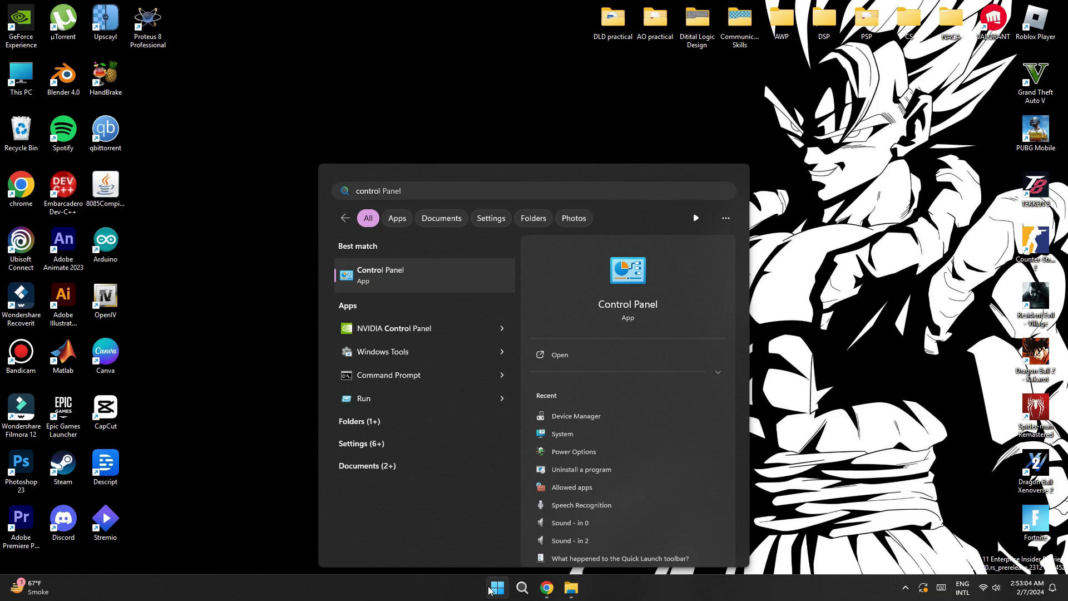
{"action": "key", "text": "Return"}
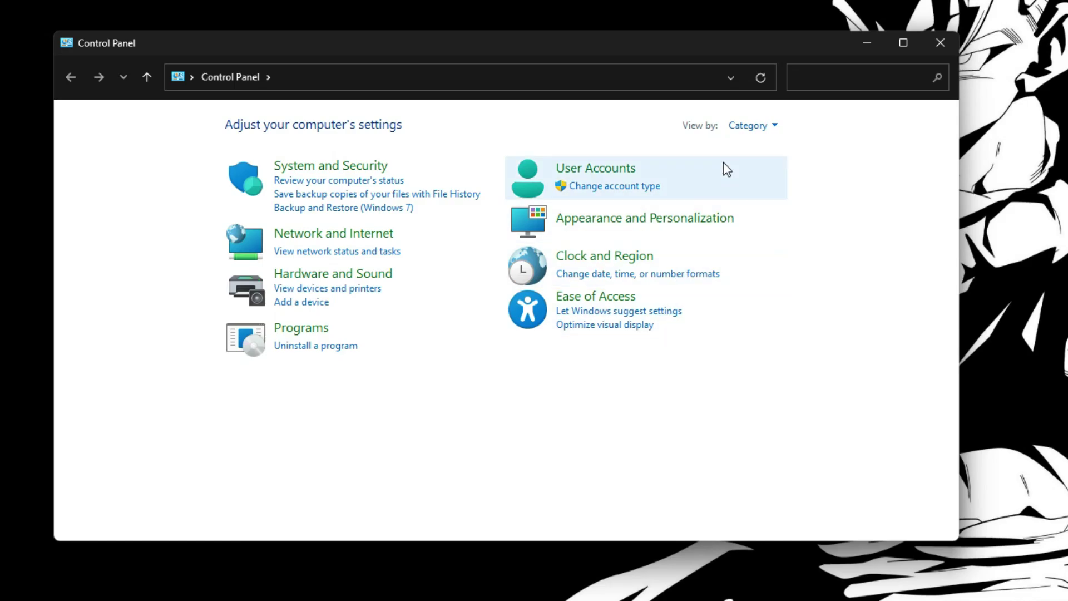
{"action": "left_click", "coordinate": [804, 77]}
{"action": "type", "text": "power"}
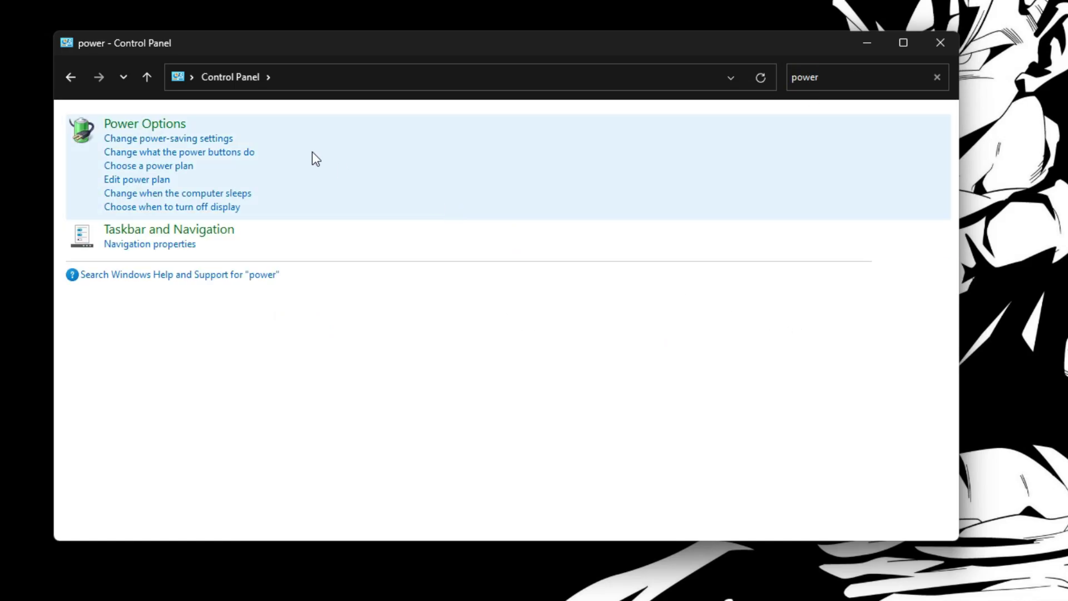
{"action": "left_click", "coordinate": [137, 127]}
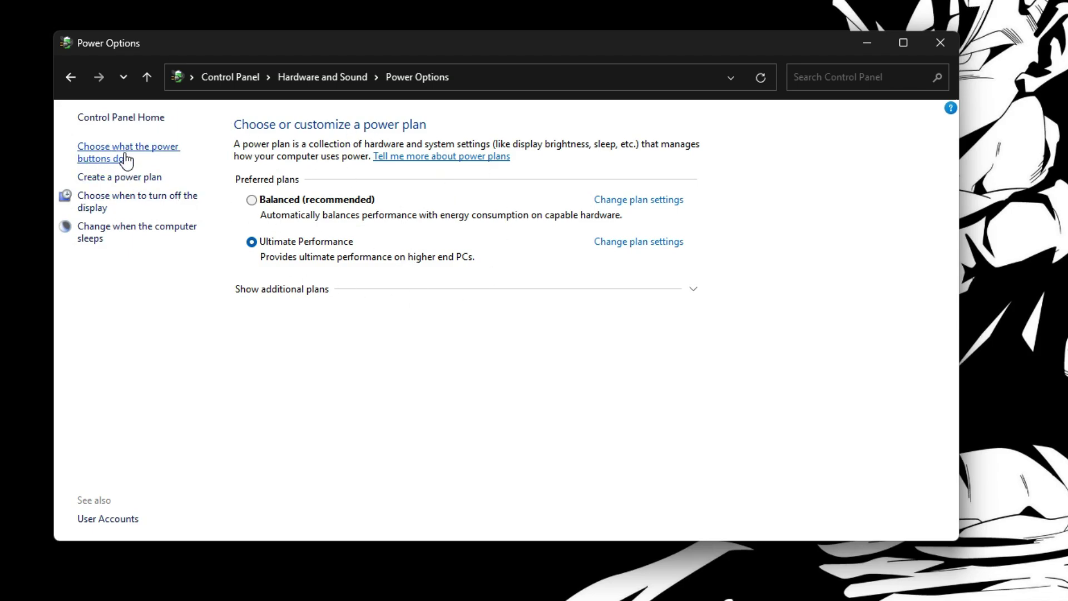
Unlock the currently unavailable shutdown settings on the power buttons page and save the changes.
{"action": "left_click", "coordinate": [103, 155]}
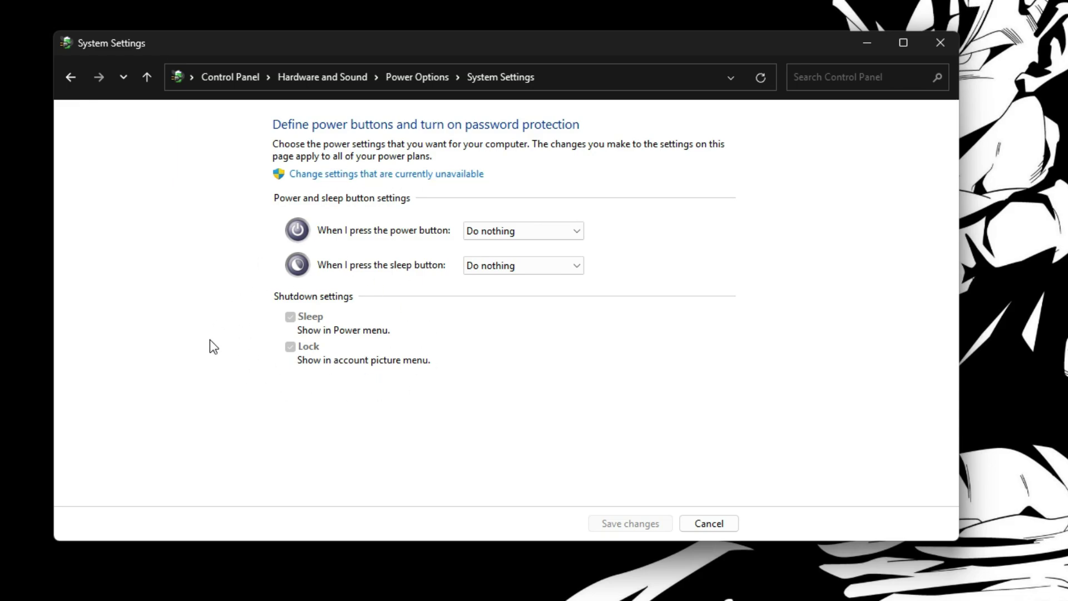
{"action": "left_click", "coordinate": [318, 174]}
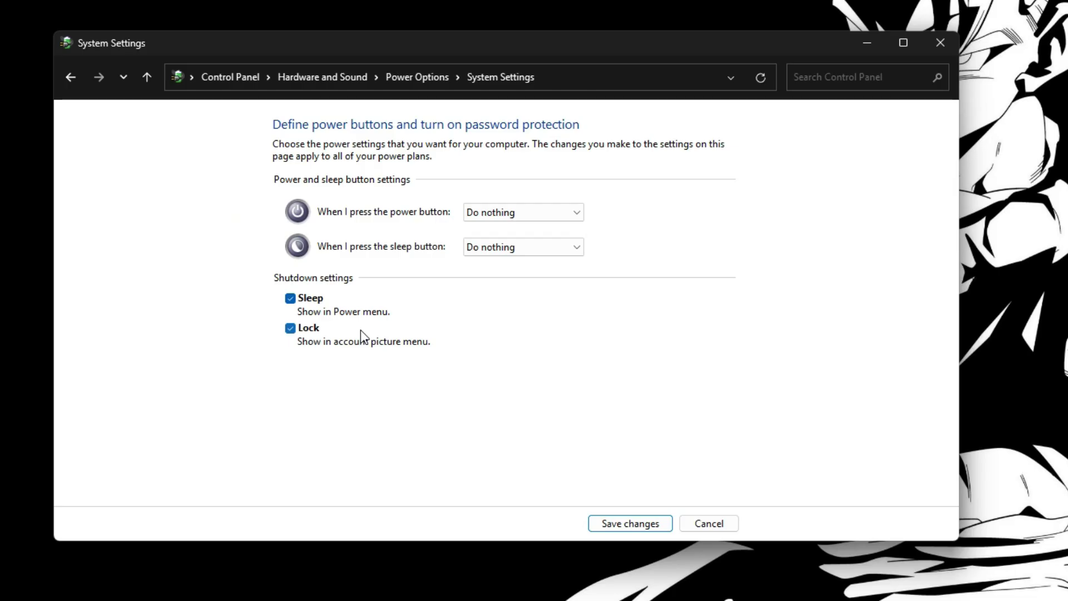
{"action": "left_click", "coordinate": [642, 524]}
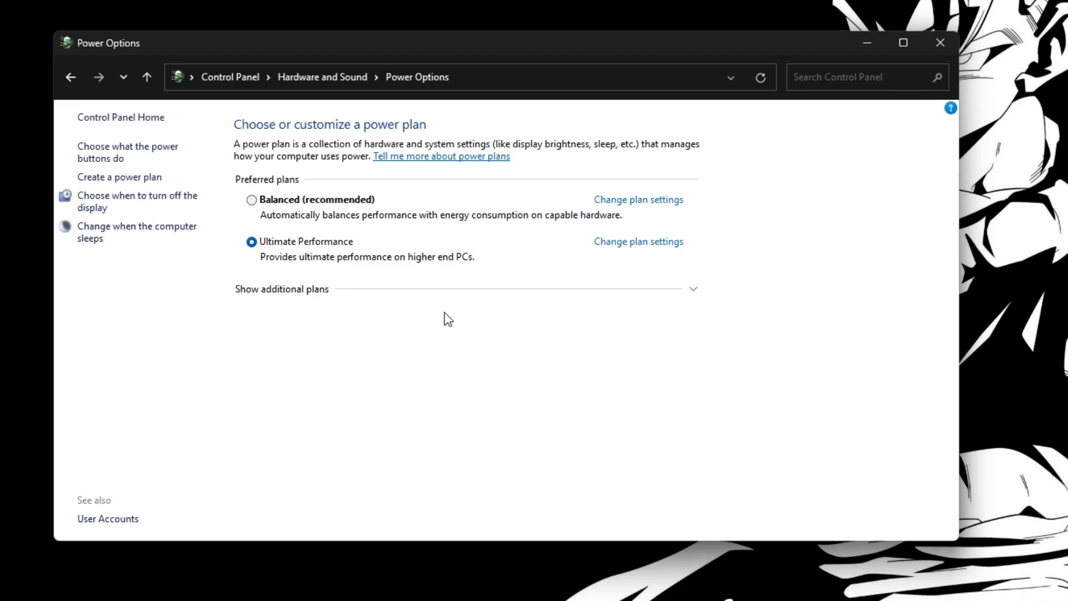
Show the additional power plans, activate the Ultimate Performance plan and close Power Options.
{"action": "left_click", "coordinate": [334, 333]}
{"action": "left_click", "coordinate": [692, 290]}
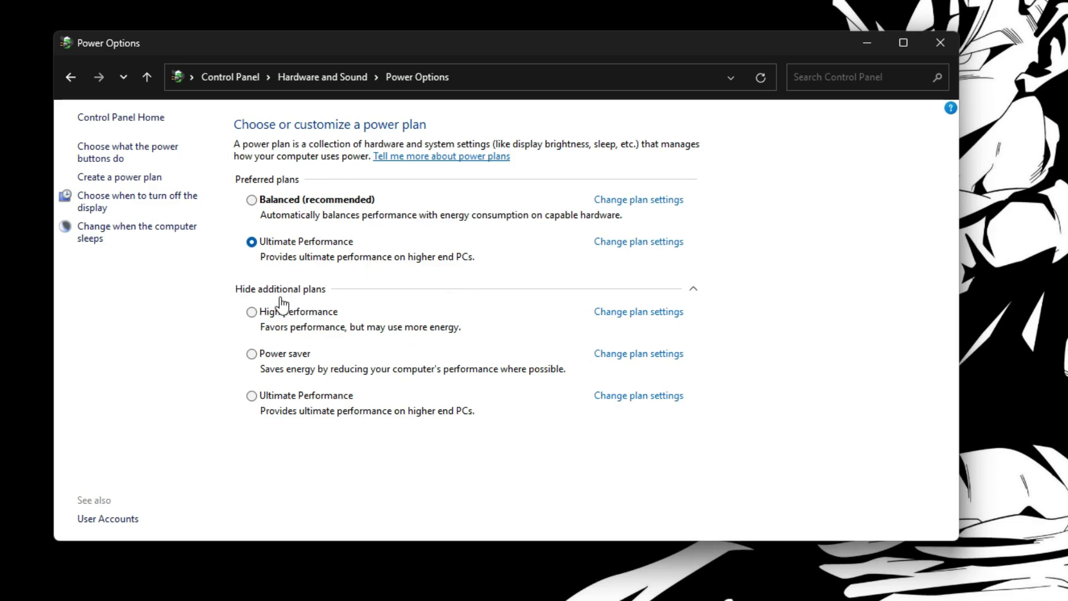
{"action": "left_click", "coordinate": [252, 312]}
{"action": "left_click", "coordinate": [295, 199]}
{"action": "left_click", "coordinate": [284, 315]}
{"action": "left_click", "coordinate": [274, 245]}
{"action": "left_click", "coordinate": [941, 43]}
Open the Game Bar page in the Gaming section of Windows Settings.
{"action": "left_click", "coordinate": [498, 587]}
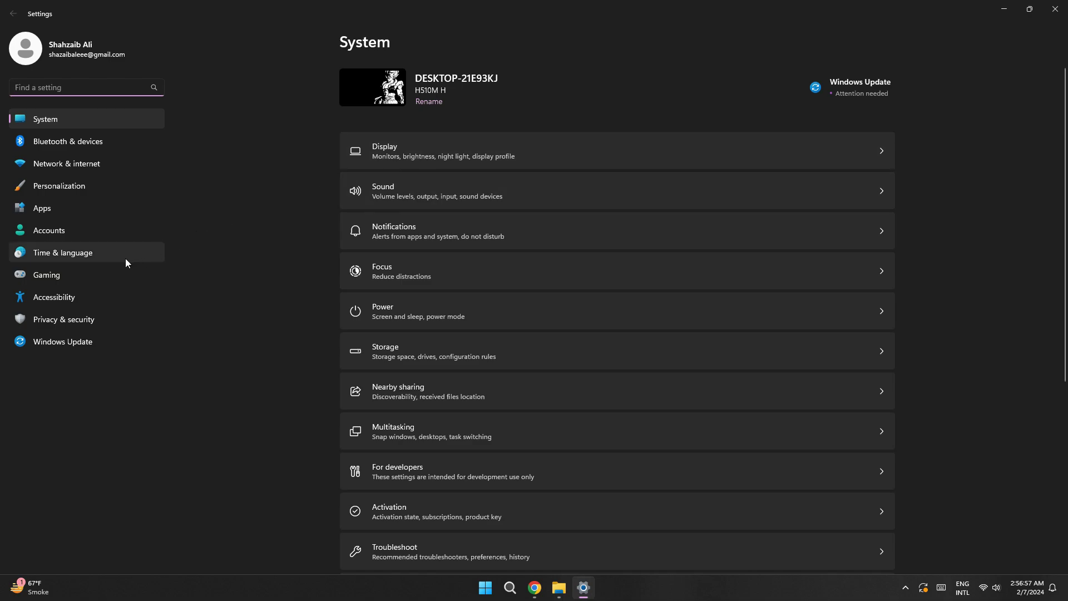
{"action": "left_click", "coordinate": [102, 275]}
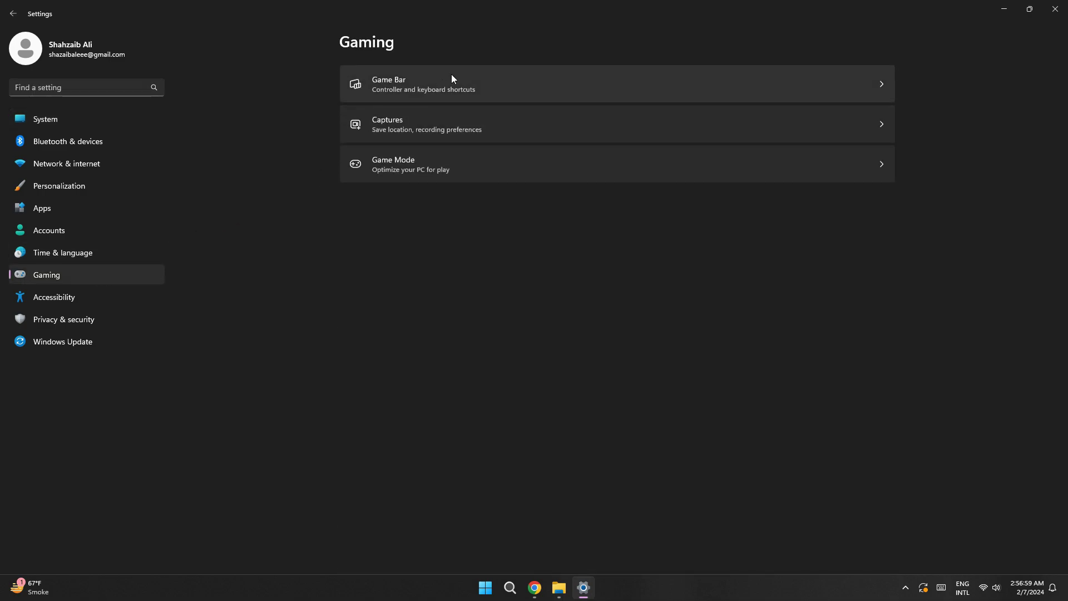
{"action": "left_click", "coordinate": [399, 83]}
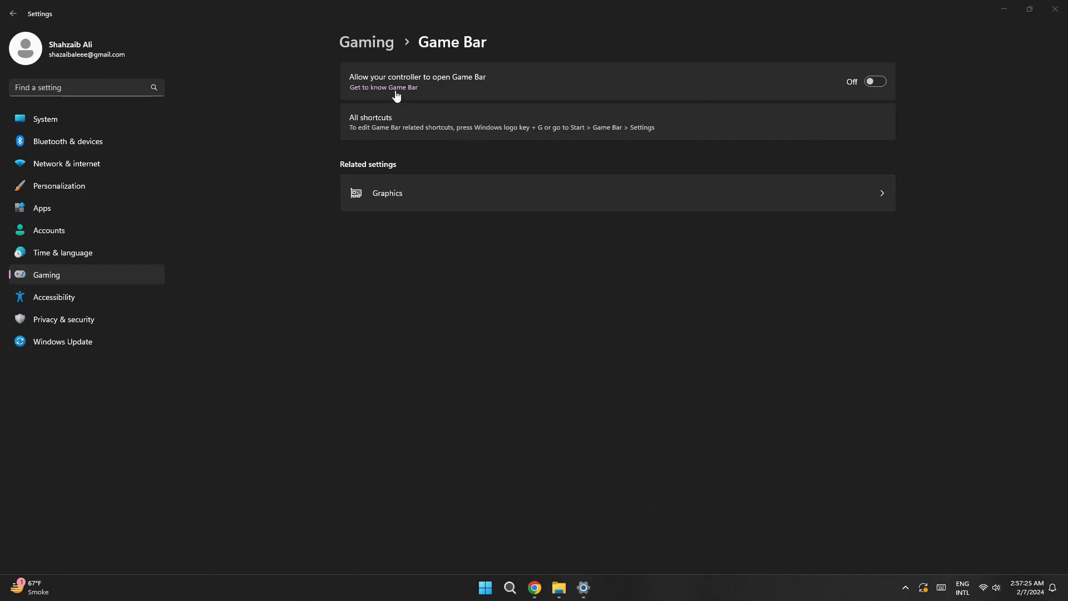
Turn off audio capture when recording a game in the Gaming Captures settings.
{"action": "left_click", "coordinate": [384, 43]}
{"action": "left_click", "coordinate": [445, 129]}
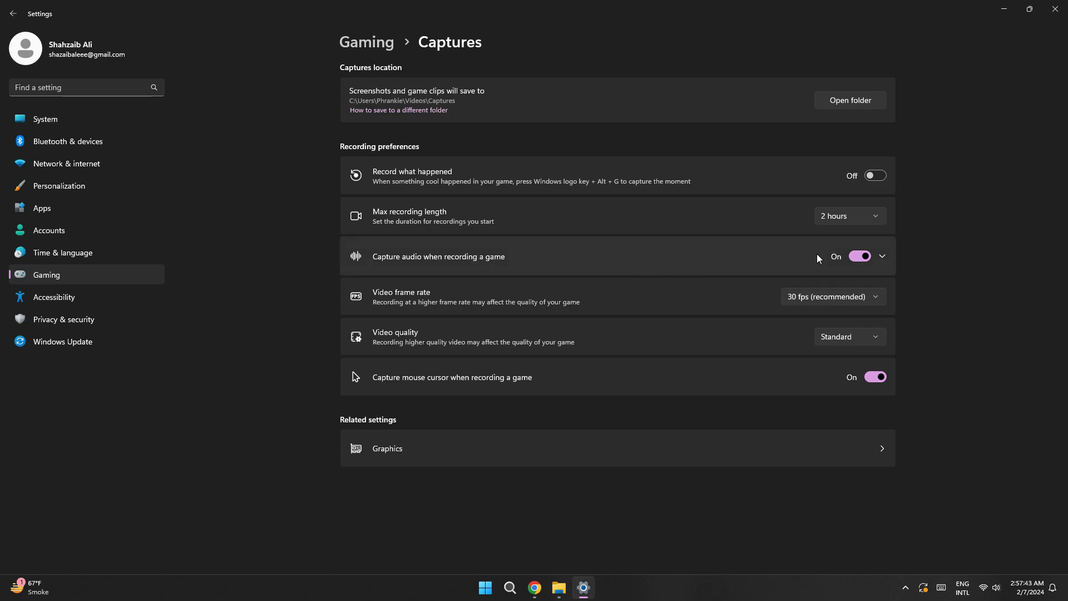
{"action": "left_click", "coordinate": [860, 256]}
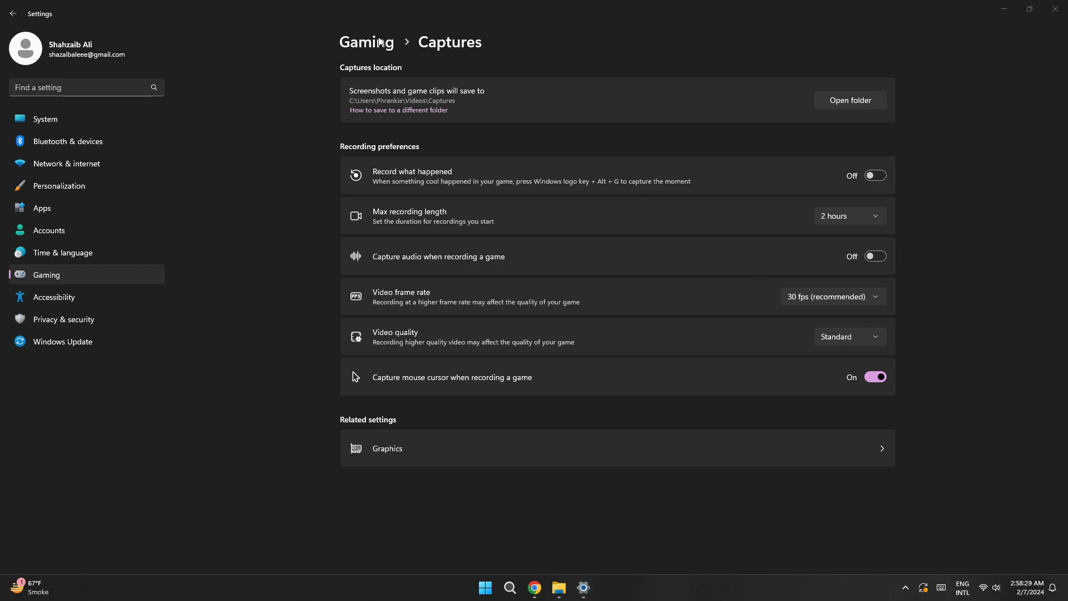
Open the Graphics settings through the Game Mode page and look through the custom application list.
{"action": "left_click", "coordinate": [383, 43]}
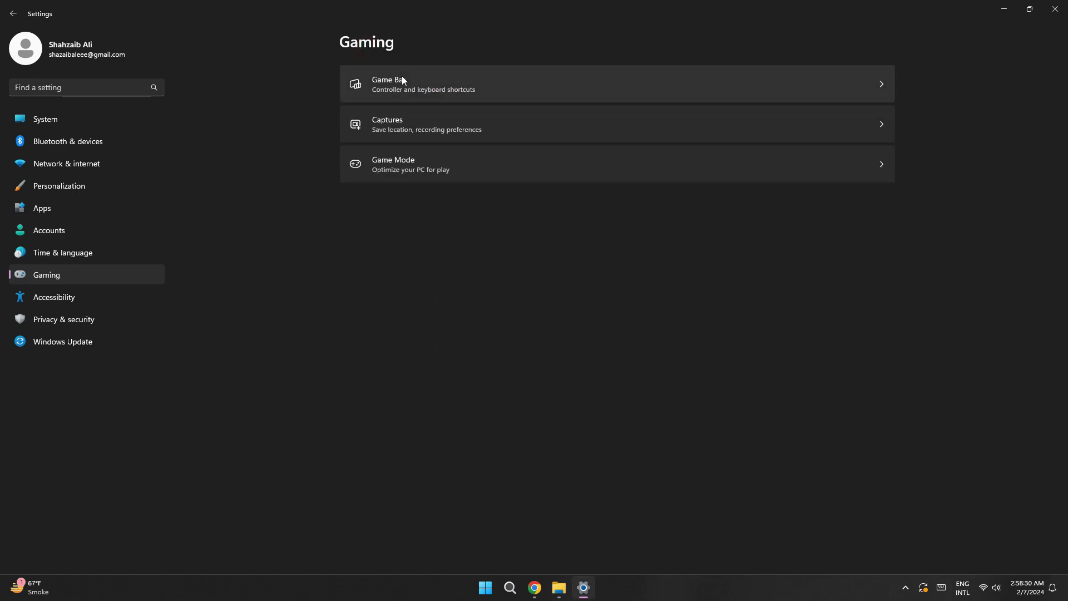
{"action": "left_click", "coordinate": [429, 168]}
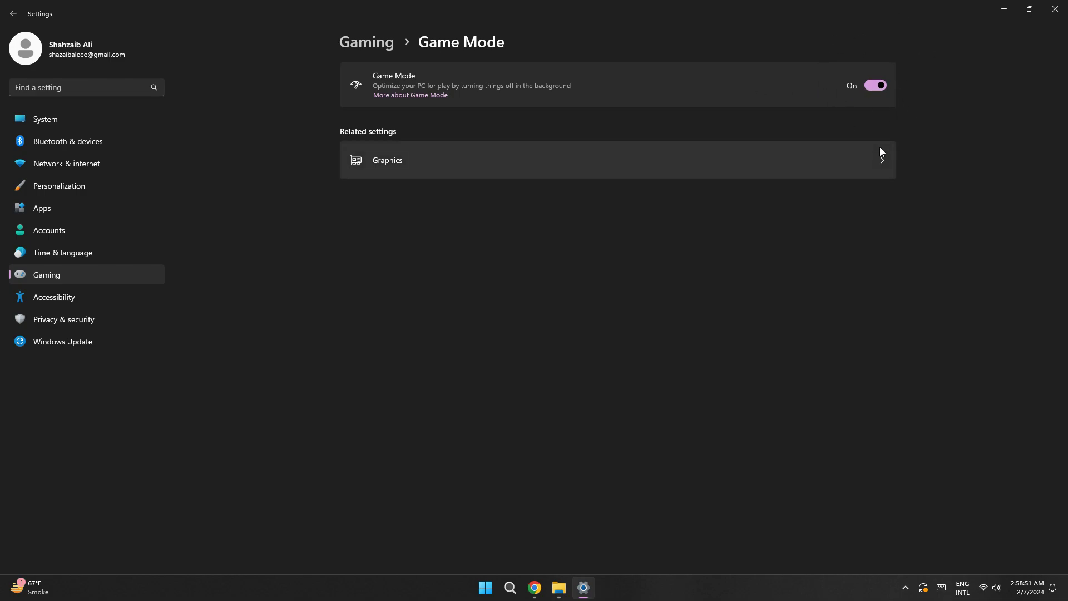
{"action": "left_click", "coordinate": [396, 160]}
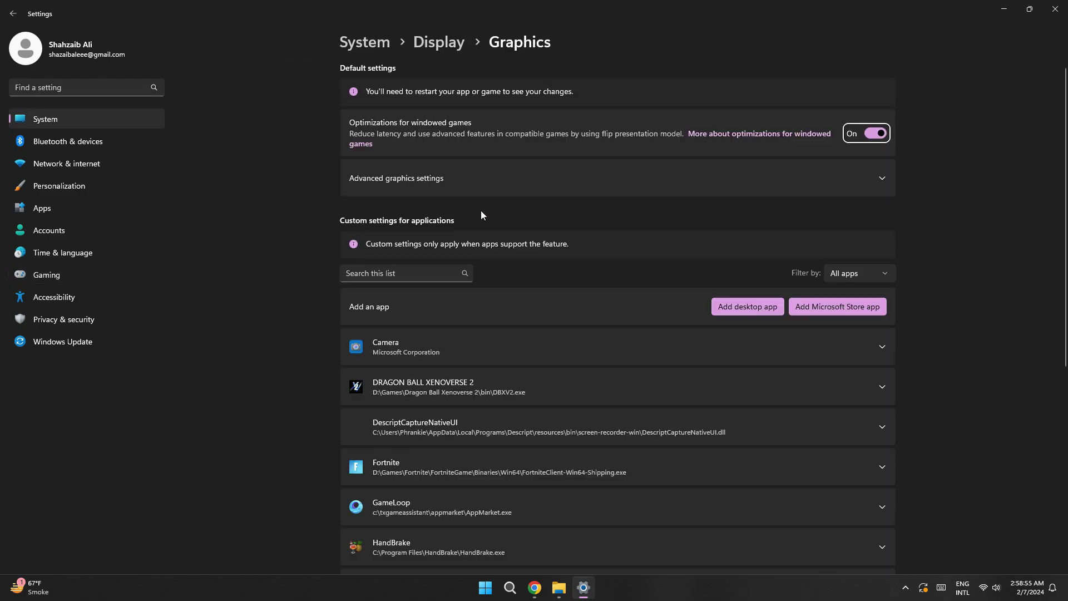
{"action": "scroll", "coordinate": [556, 338], "scroll_direction": "down", "scroll_amount": 3}
{"action": "scroll", "coordinate": [551, 339], "scroll_direction": "up", "scroll_amount": 2}
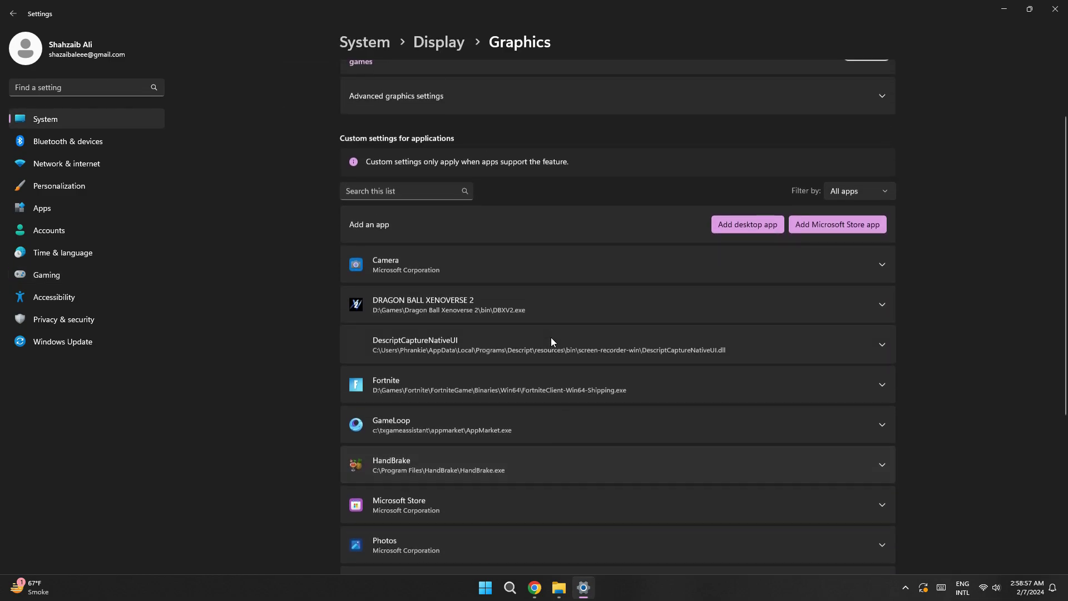
{"action": "scroll", "coordinate": [551, 337], "scroll_direction": "up", "scroll_amount": 2}
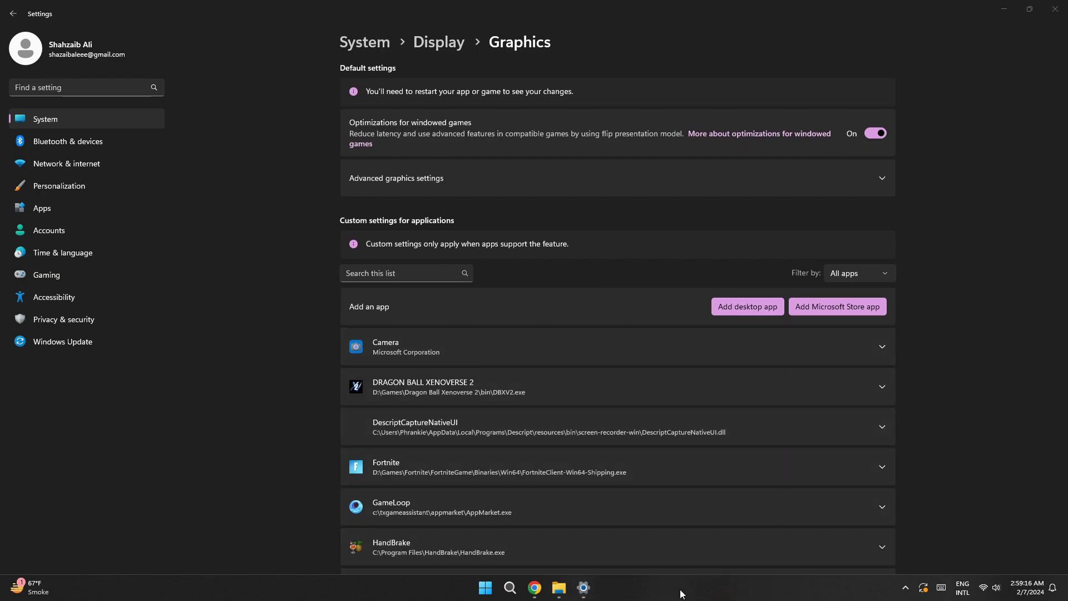
{"action": "scroll", "coordinate": [533, 379], "scroll_direction": "down", "scroll_amount": 5}
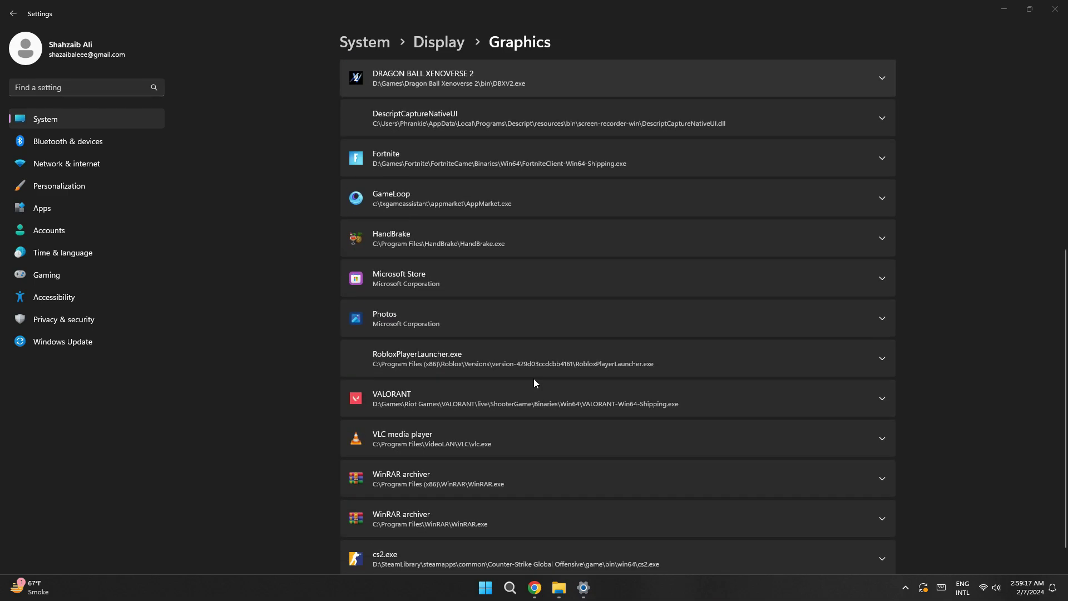
{"action": "scroll", "coordinate": [533, 379], "scroll_direction": "up", "scroll_amount": 5}
Start adding a desktop app and browse to C:\Program Files (x86)\Roblox\Versions.
{"action": "left_click", "coordinate": [735, 312]}
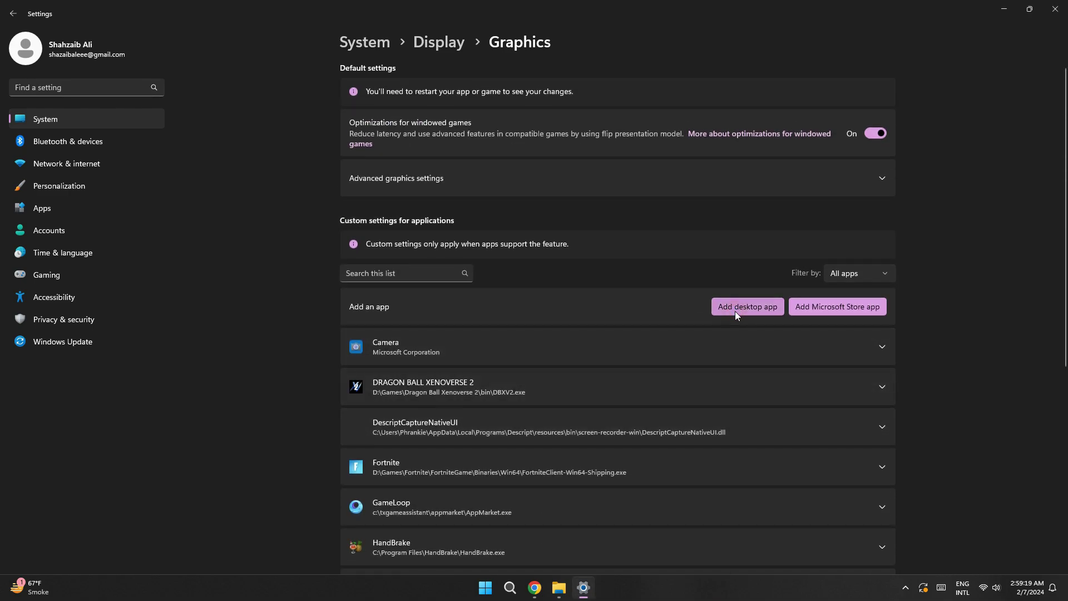
{"action": "scroll", "coordinate": [45, 223], "scroll_direction": "down", "scroll_amount": 2}
{"action": "left_click", "coordinate": [45, 231]}
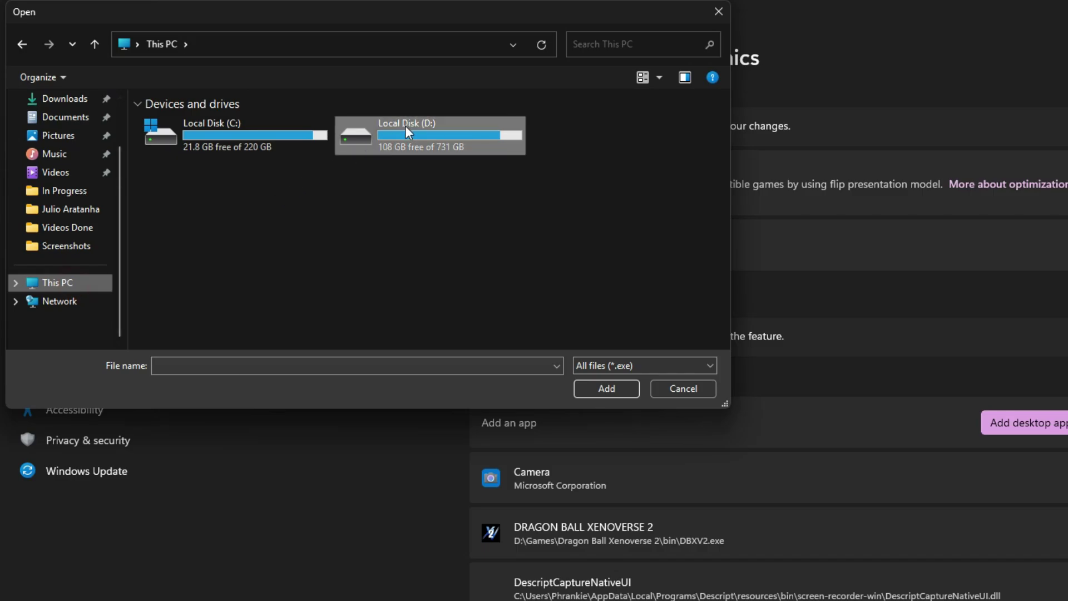
{"action": "double_click", "coordinate": [242, 138]}
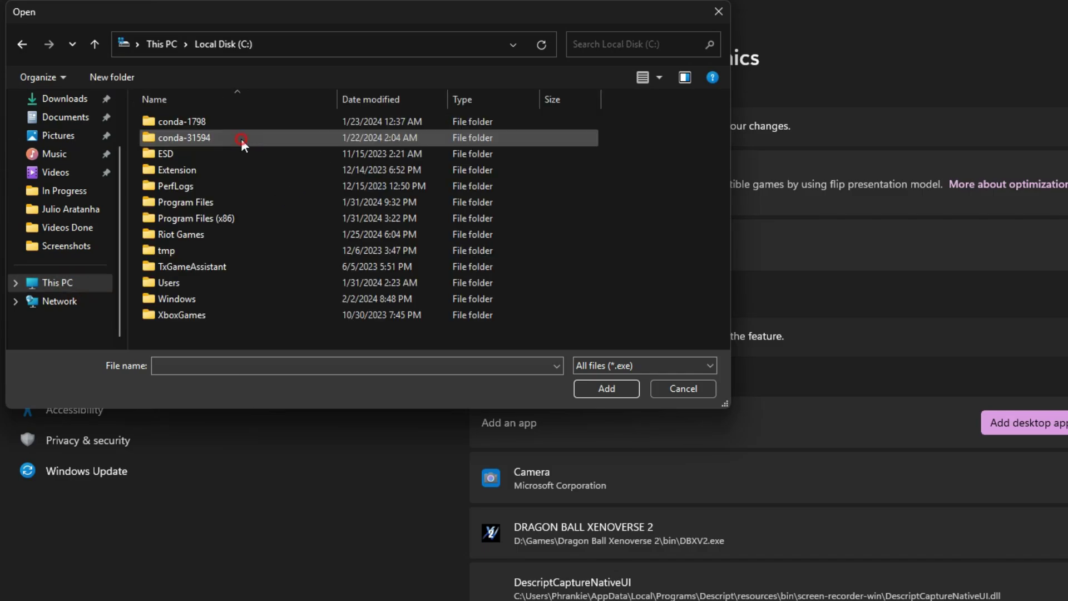
{"action": "double_click", "coordinate": [216, 218]}
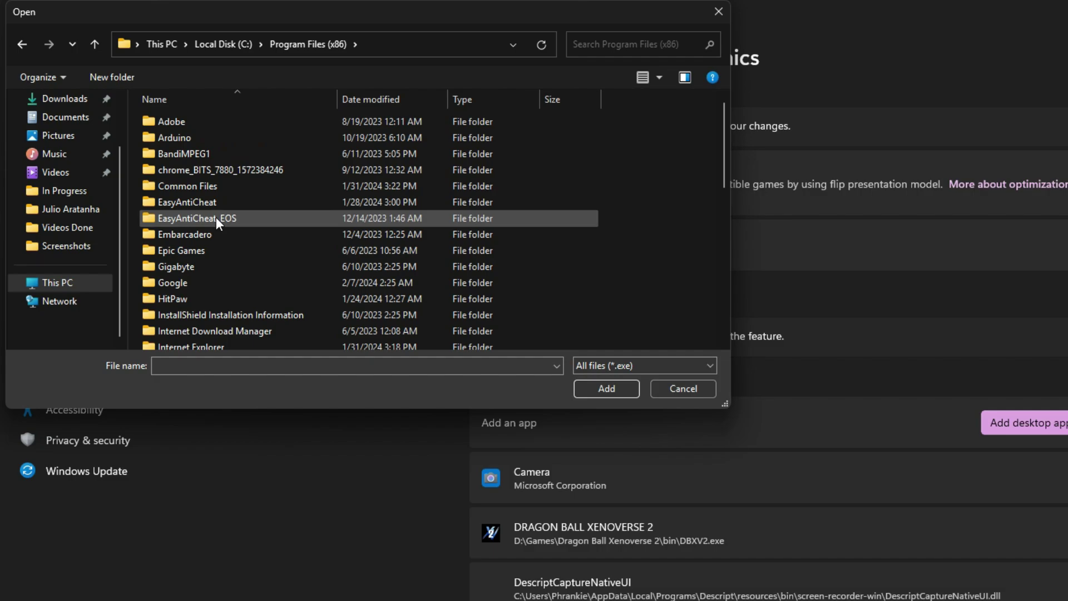
{"action": "scroll", "coordinate": [216, 217], "scroll_direction": "down", "scroll_amount": 10}
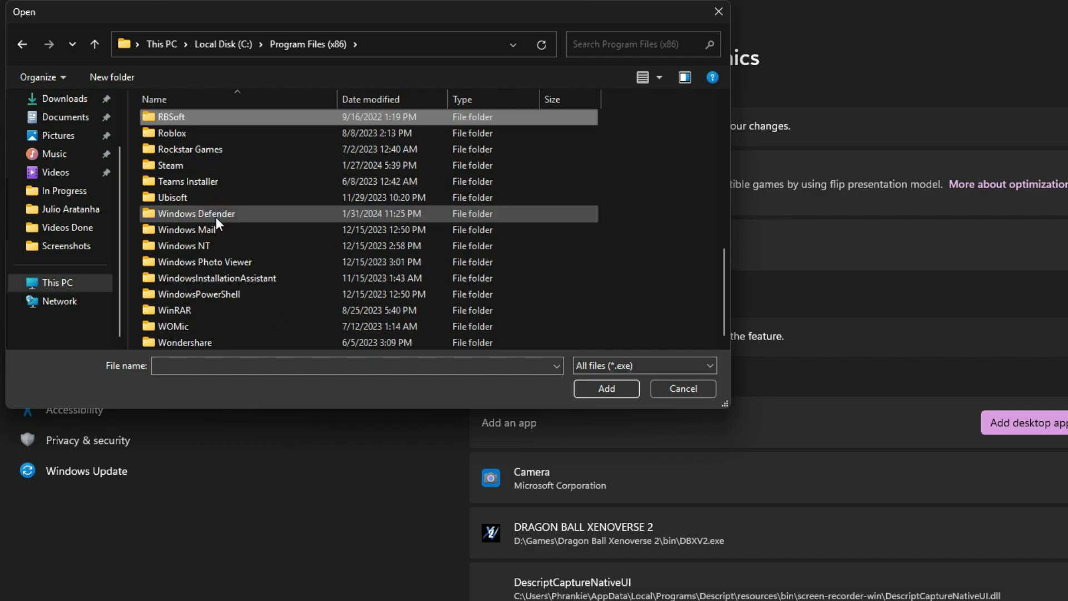
{"action": "double_click", "coordinate": [190, 138]}
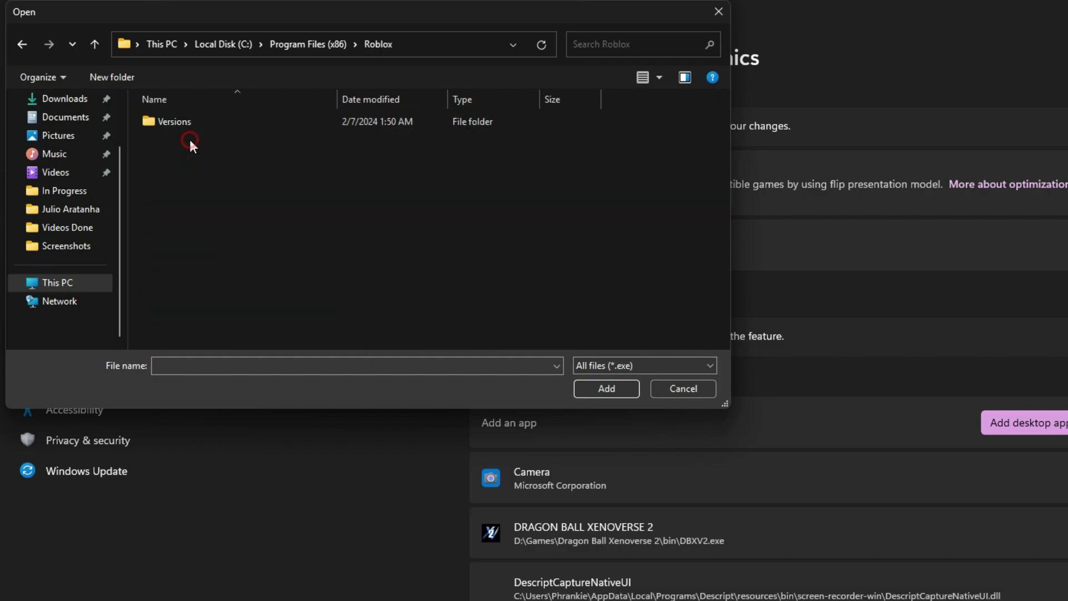
{"action": "double_click", "coordinate": [215, 123]}
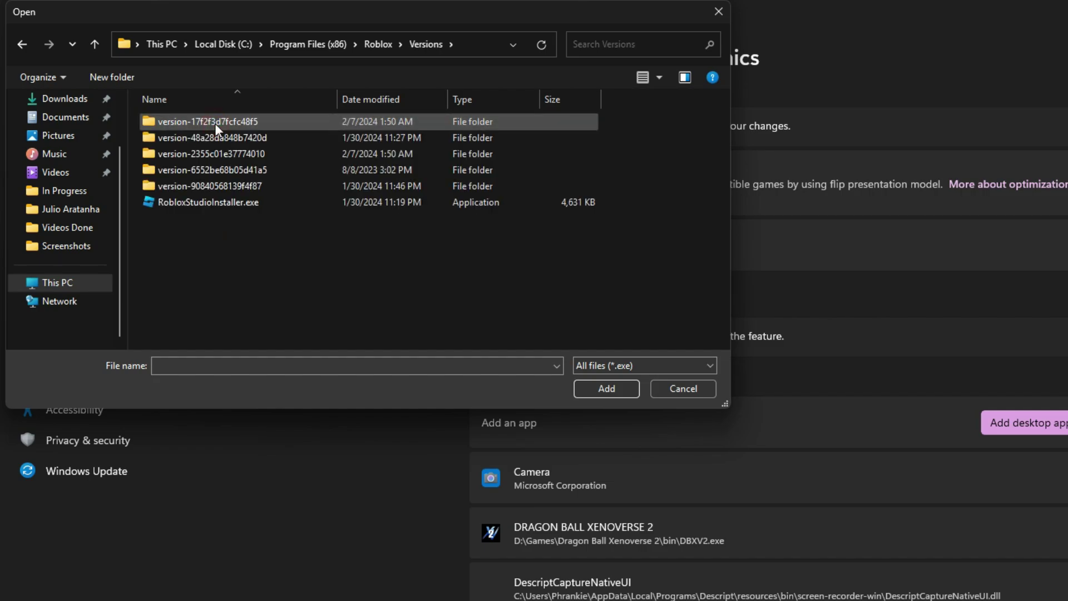
Add RobloxPlayerLauncher.exe from the version-6552be68b05d41a5 folder to the custom graphics list.
{"action": "left_click", "coordinate": [206, 167]}
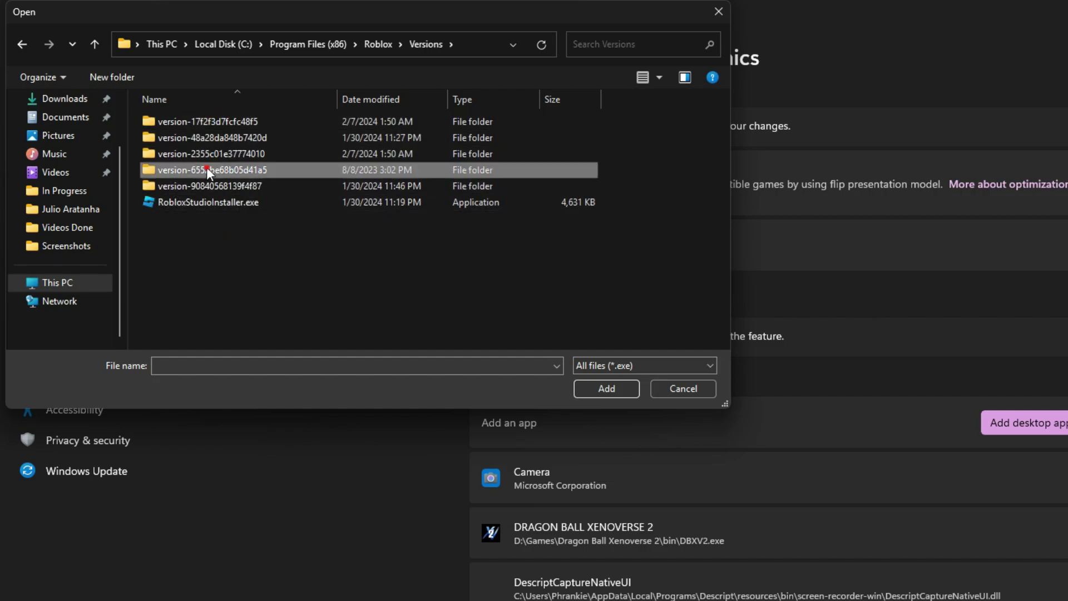
{"action": "double_click", "coordinate": [206, 167]}
{"action": "left_click", "coordinate": [206, 123]}
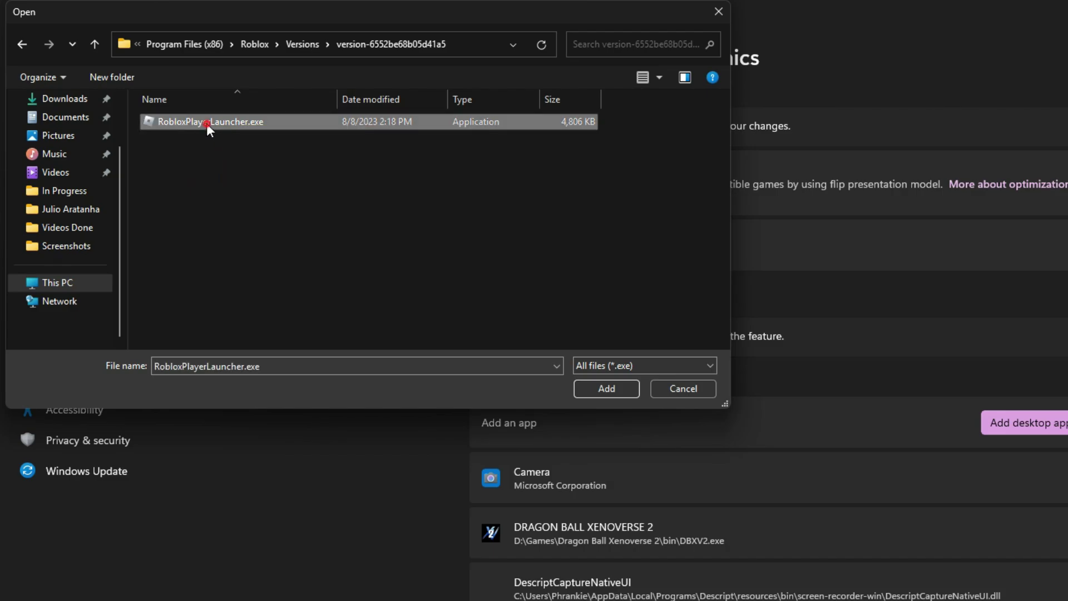
{"action": "left_click", "coordinate": [604, 385]}
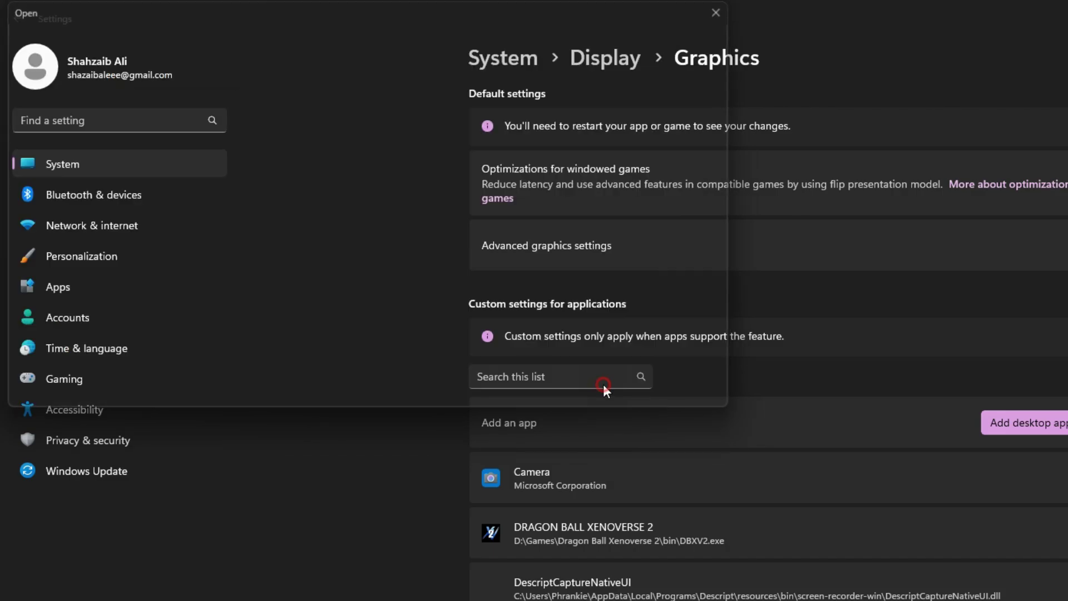
Expand the Roblox entry in the custom application list and look through its GPU preference choices.
{"action": "scroll", "coordinate": [646, 443], "scroll_direction": "down", "scroll_amount": 8}
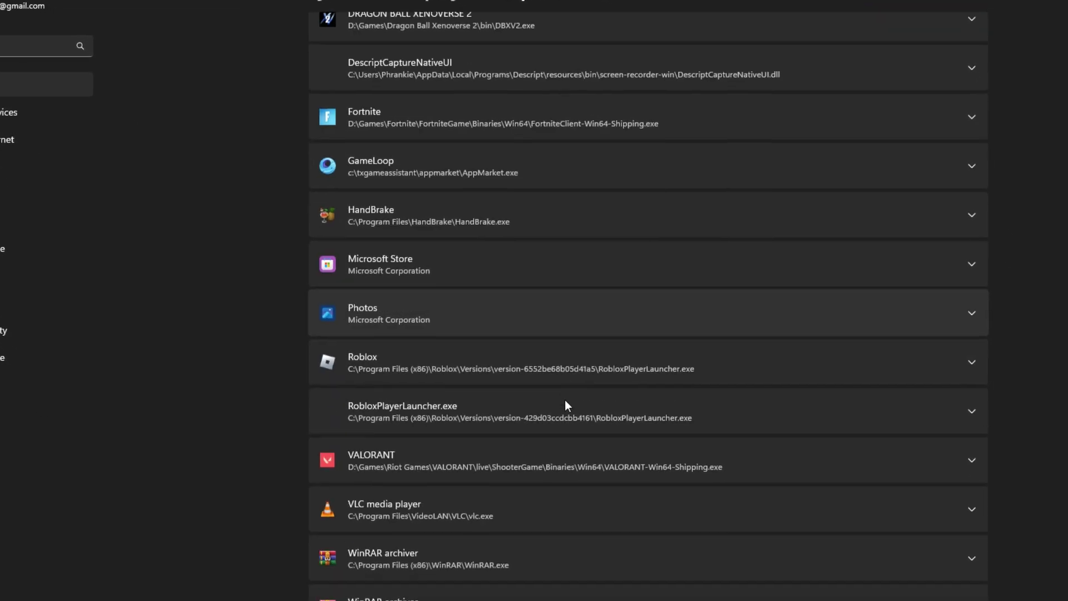
{"action": "left_click", "coordinate": [414, 289]}
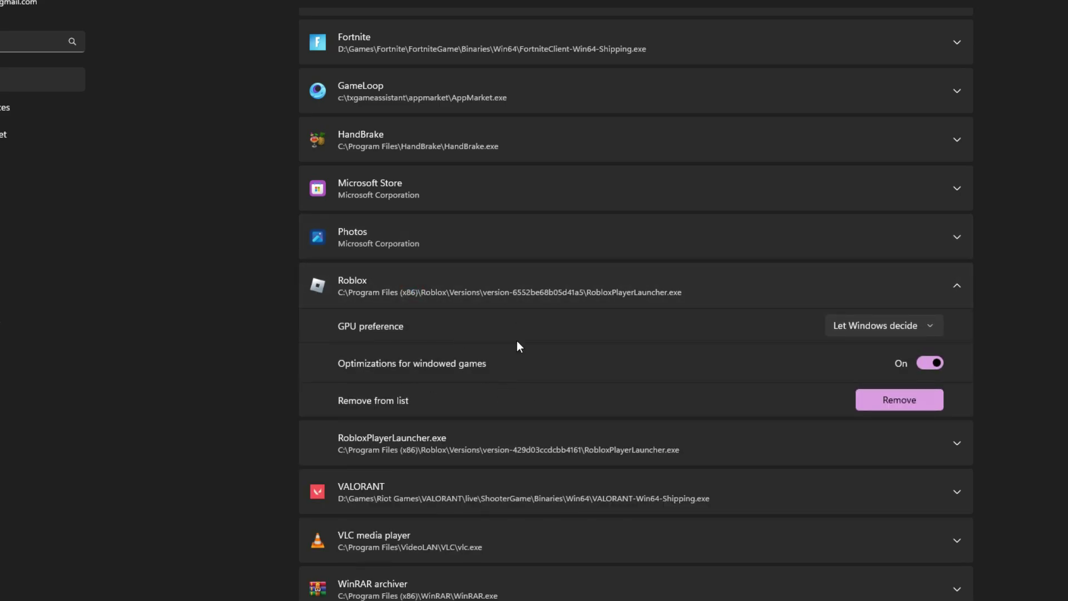
{"action": "left_click", "coordinate": [517, 286]}
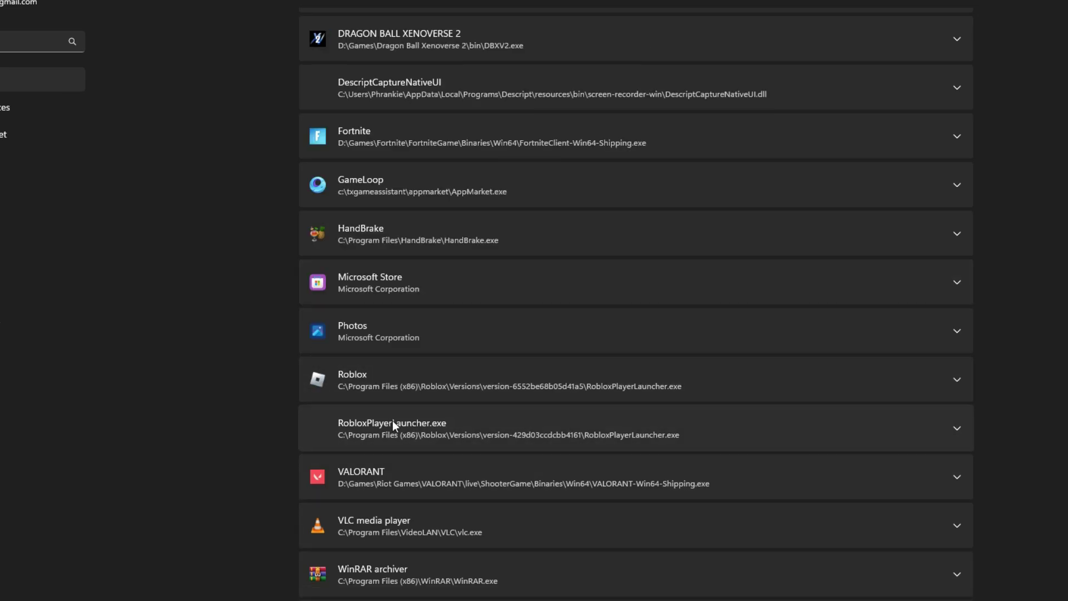
{"action": "left_click", "coordinate": [485, 379]}
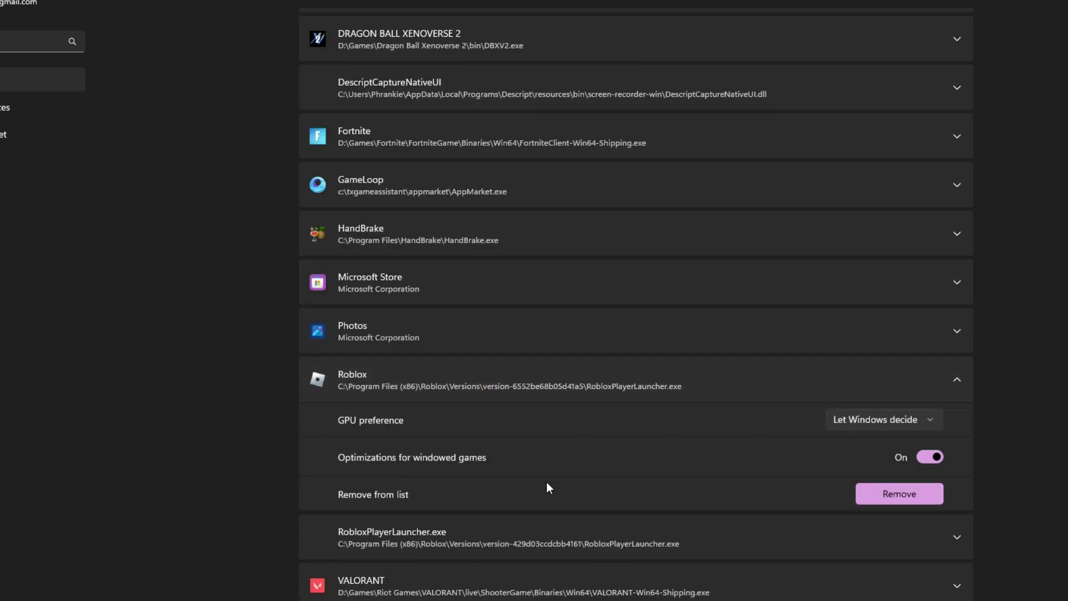
{"action": "left_click", "coordinate": [842, 426]}
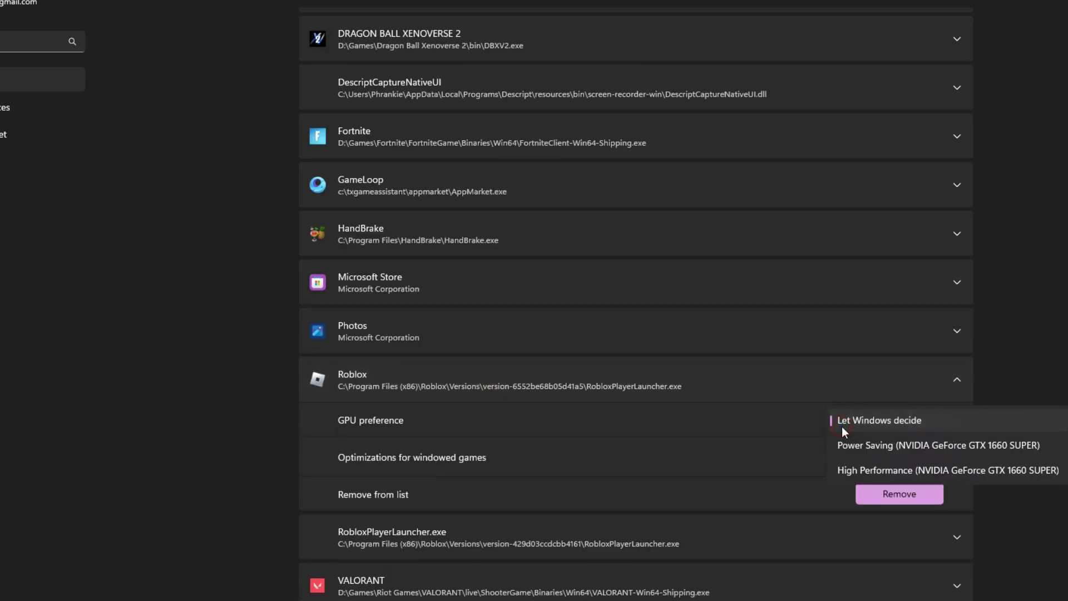
{"action": "left_click", "coordinate": [939, 473]}
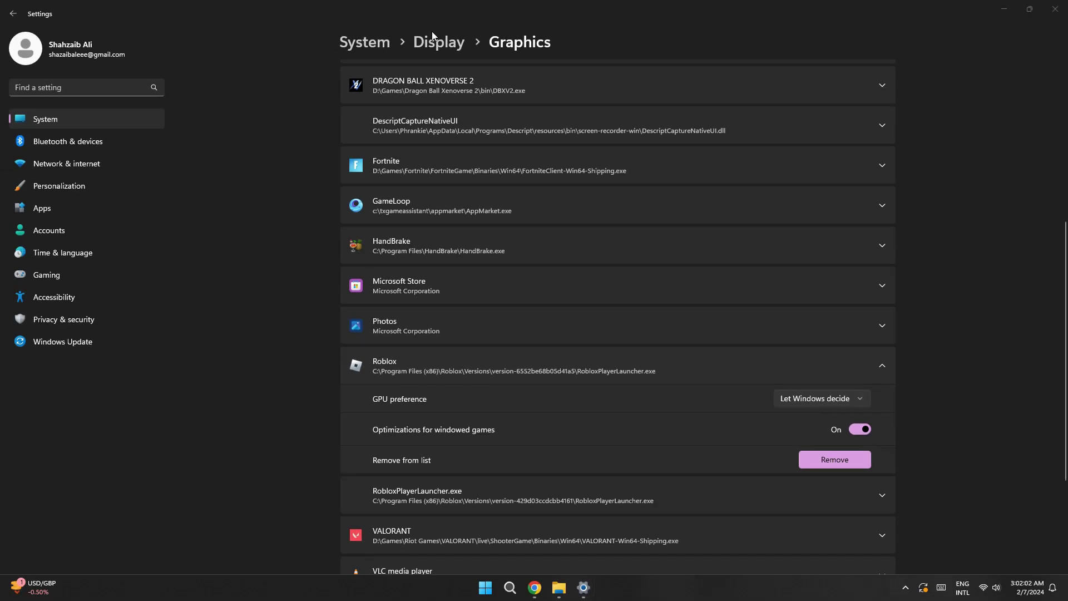
Return to the main System settings and open the About your PC page by searching settings for "ab".
{"action": "left_click", "coordinate": [433, 36]}
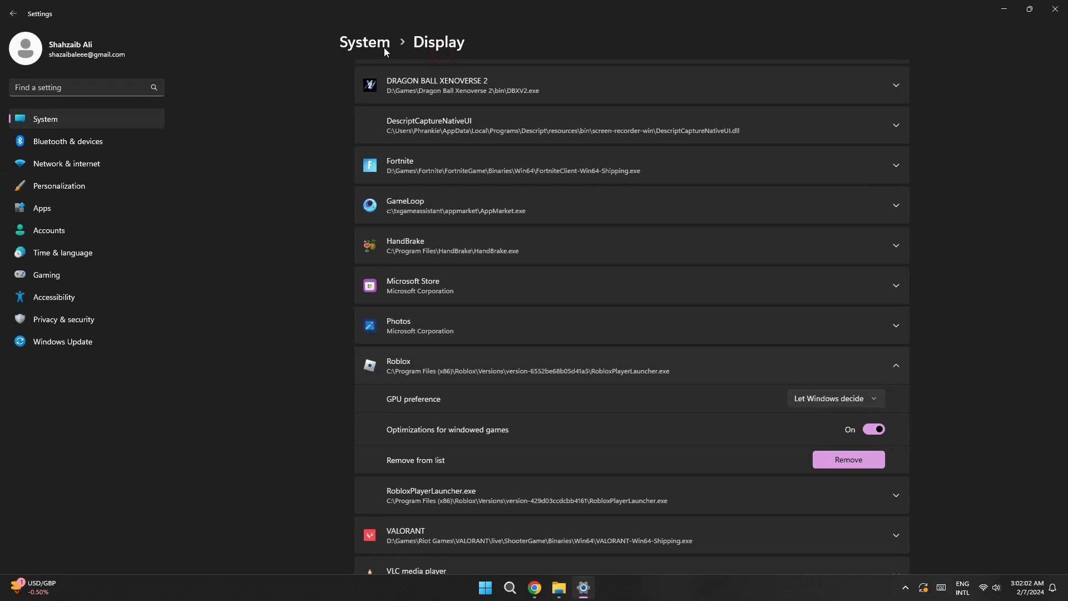
{"action": "left_click", "coordinate": [383, 44]}
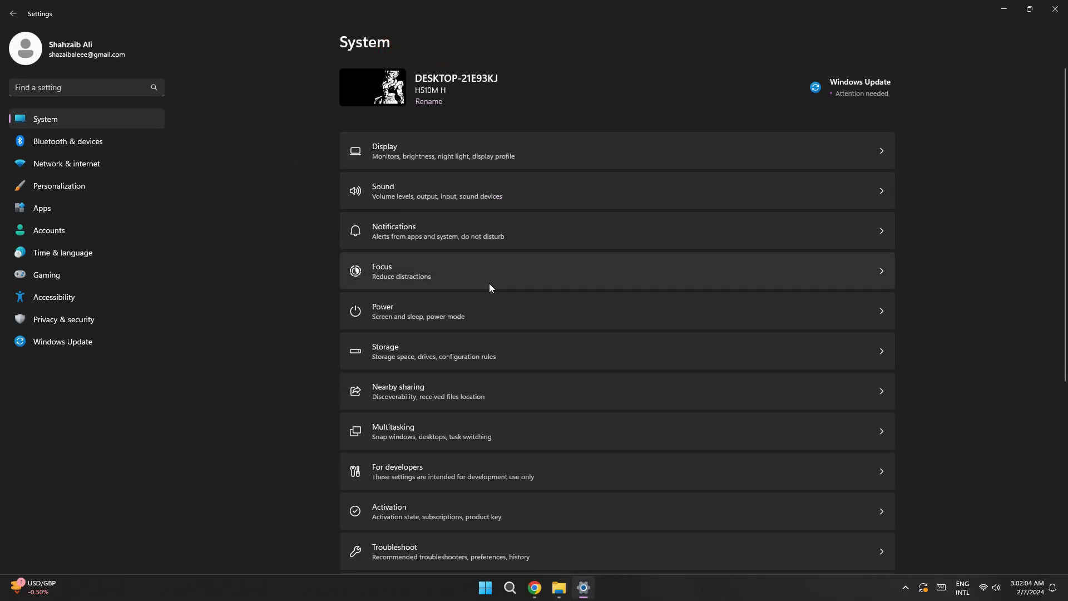
{"action": "scroll", "coordinate": [489, 285], "scroll_direction": "down", "scroll_amount": 3}
{"action": "scroll", "coordinate": [489, 285], "scroll_direction": "up", "scroll_amount": 3}
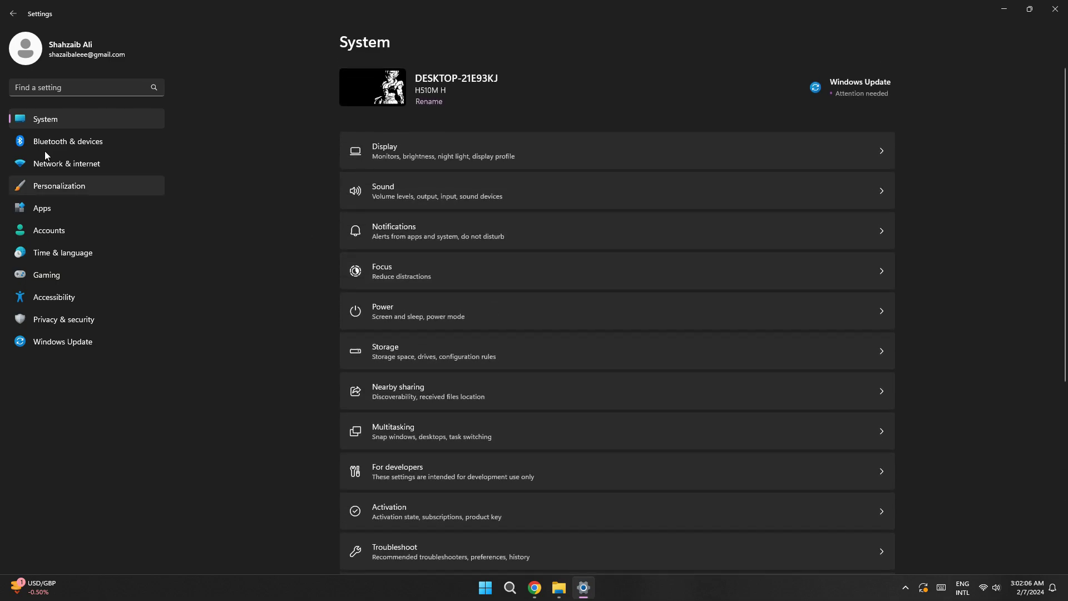
{"action": "left_click", "coordinate": [54, 88]}
{"action": "type", "text": "ab"}
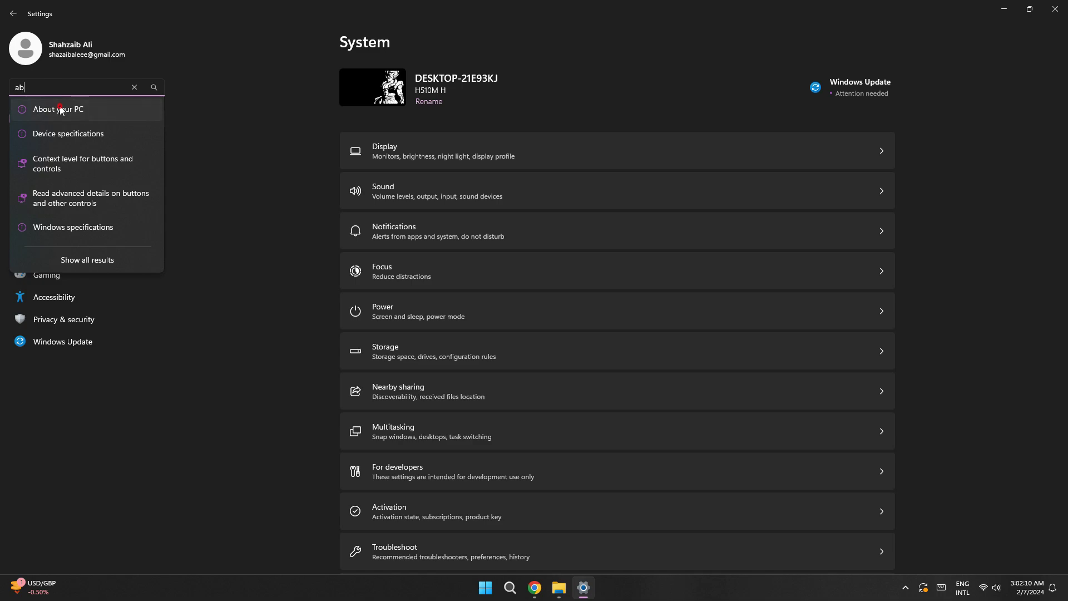
{"action": "left_click", "coordinate": [58, 108]}
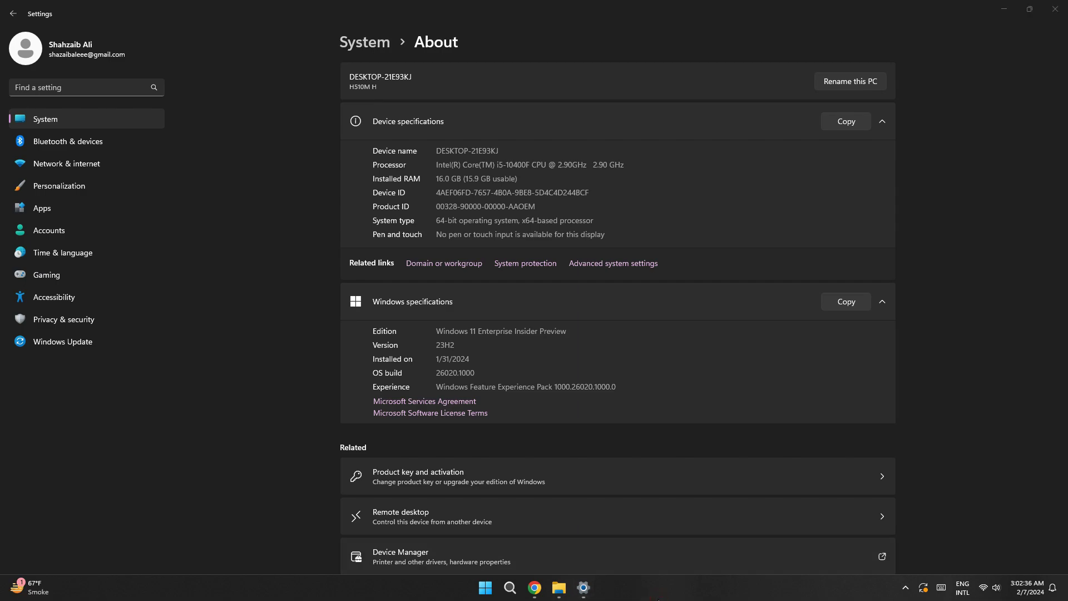
Open the Performance Options for visual effects through the advanced system settings.
{"action": "scroll", "coordinate": [501, 273], "scroll_direction": "down", "scroll_amount": 1}
{"action": "scroll", "coordinate": [534, 250], "scroll_direction": "up", "scroll_amount": 1}
{"action": "left_click", "coordinate": [592, 270]}
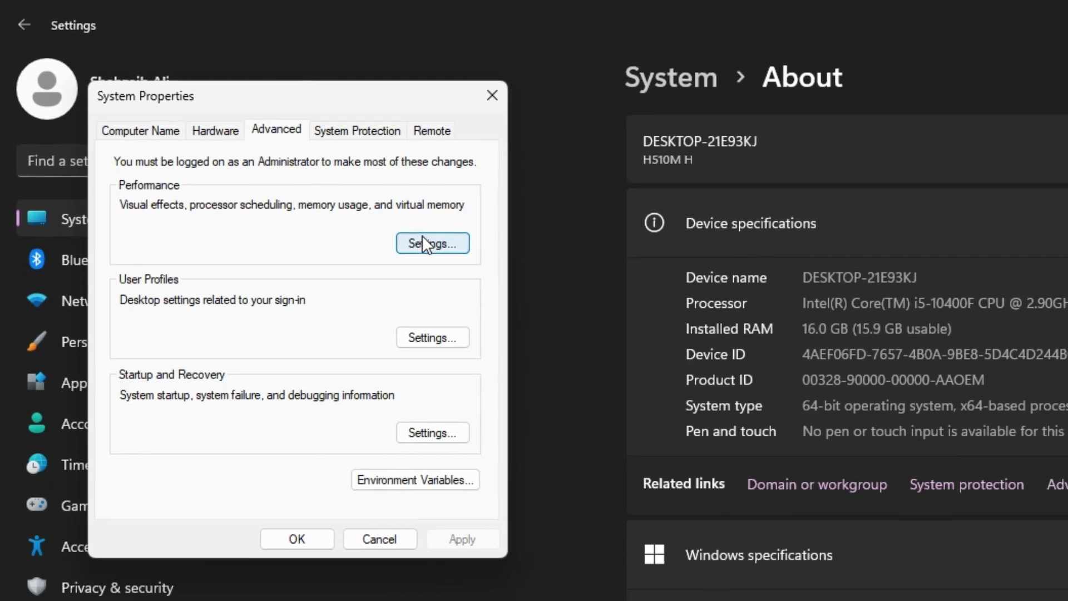
{"action": "left_click", "coordinate": [465, 269]}
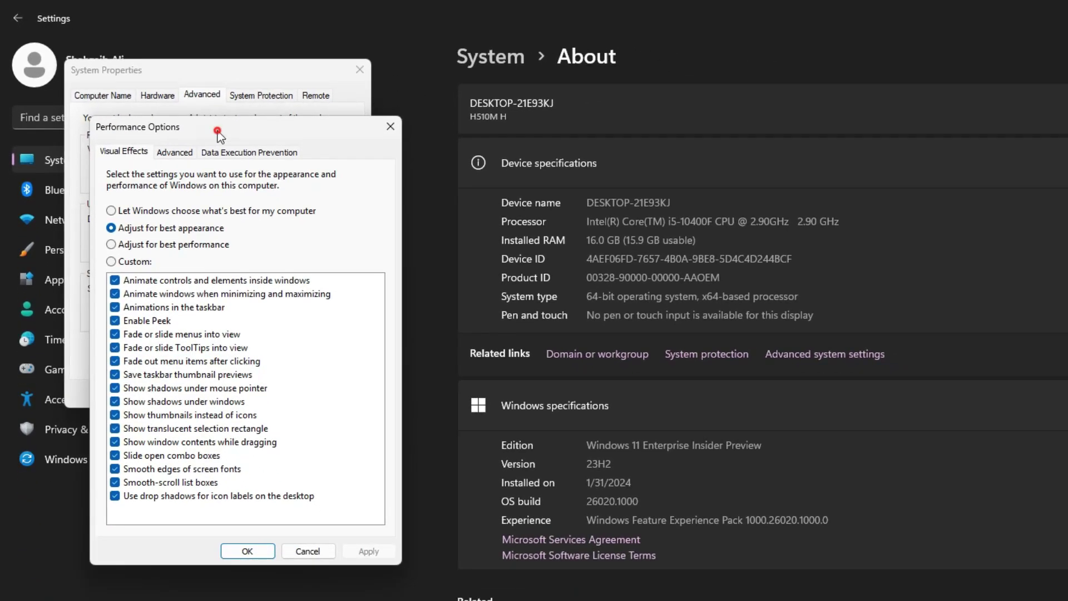
{"action": "left_click_drag", "start_coordinate": [217, 134], "coordinate": [209, 95]}
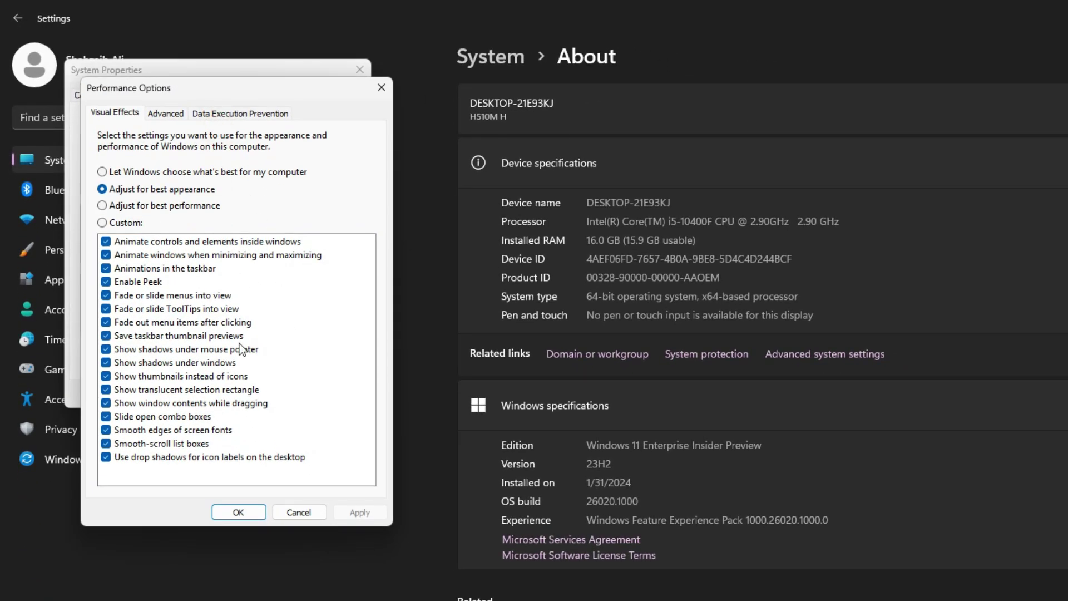
Apply the "Adjust for best performance" visual effects preset.
{"action": "left_click", "coordinate": [125, 206]}
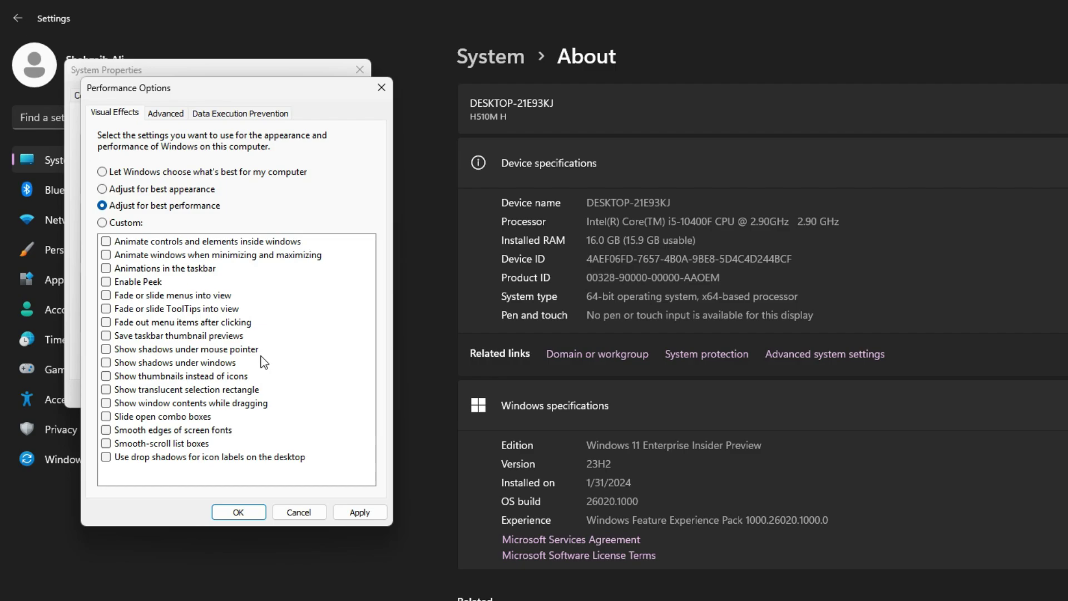
{"action": "left_click", "coordinate": [356, 513]}
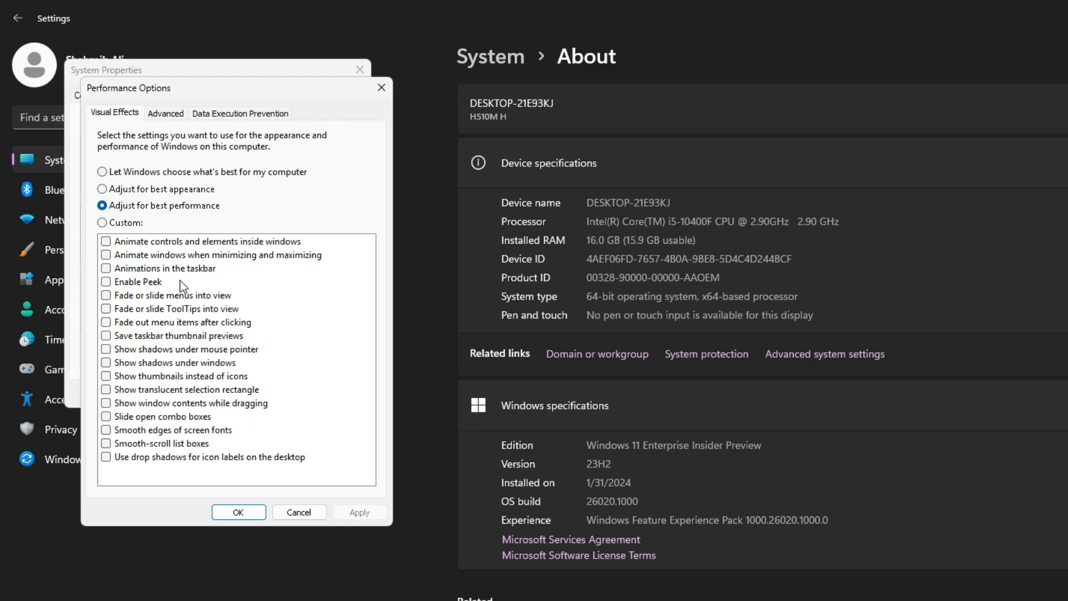
{"action": "mouse_move", "coordinate": [171, 99]}
{"action": "left_mouse_down"}
{"action": "mouse_move", "coordinate": [246, 105]}
{"action": "mouse_move", "coordinate": [185, 81]}
{"action": "mouse_move", "coordinate": [270, 221]}
{"action": "mouse_move", "coordinate": [186, 126]}
{"action": "mouse_move", "coordinate": [178, 83]}
{"action": "mouse_move", "coordinate": [242, 260]}
{"action": "mouse_move", "coordinate": [184, 116]}
{"action": "mouse_move", "coordinate": [192, 107]}
{"action": "left_mouse_up"}
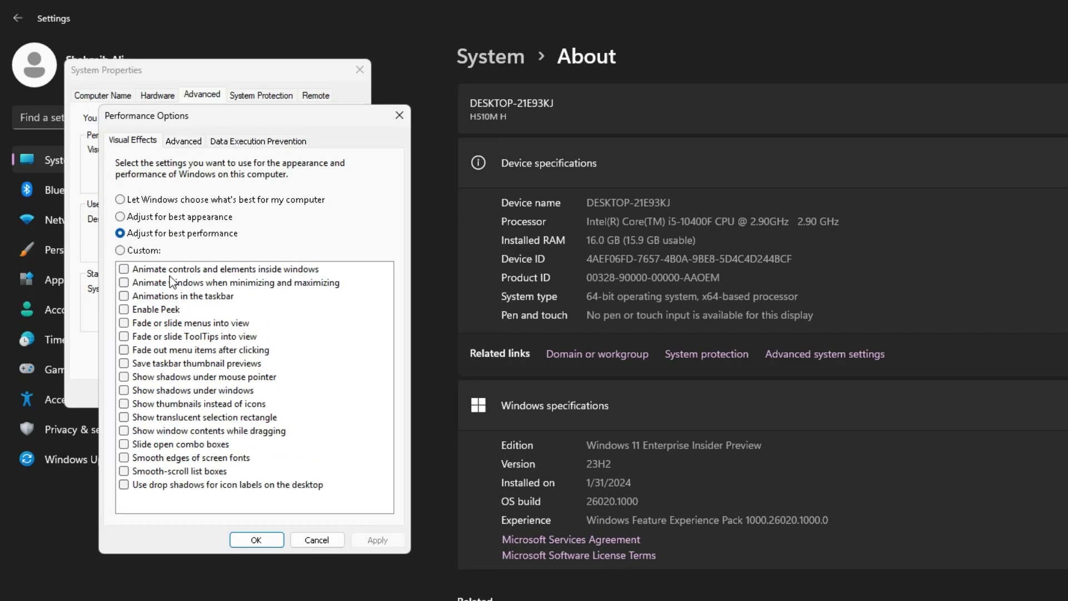
{"action": "left_click_drag", "start_coordinate": [194, 118], "coordinate": [178, 92]}
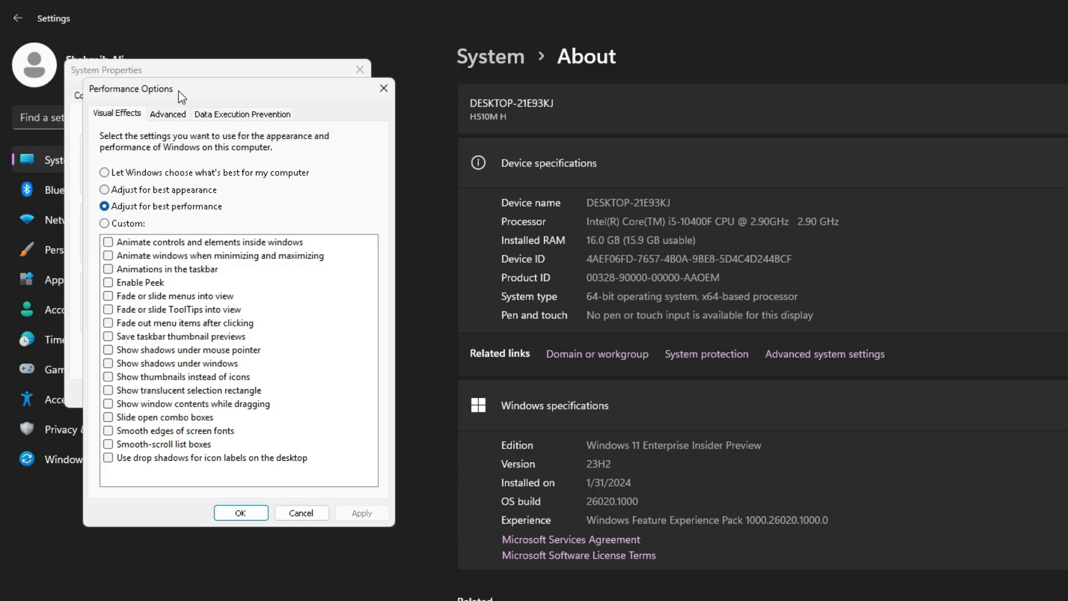
Switch the visual effects back to "Adjust for best appearance" and apply the change.
{"action": "left_click", "coordinate": [167, 189]}
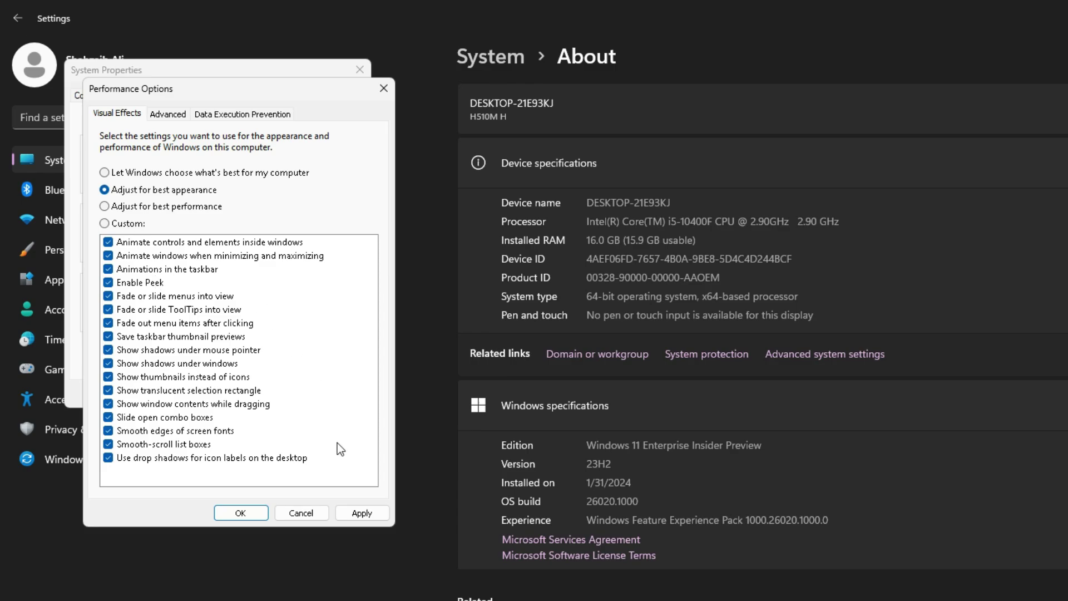
{"action": "left_click", "coordinate": [360, 512]}
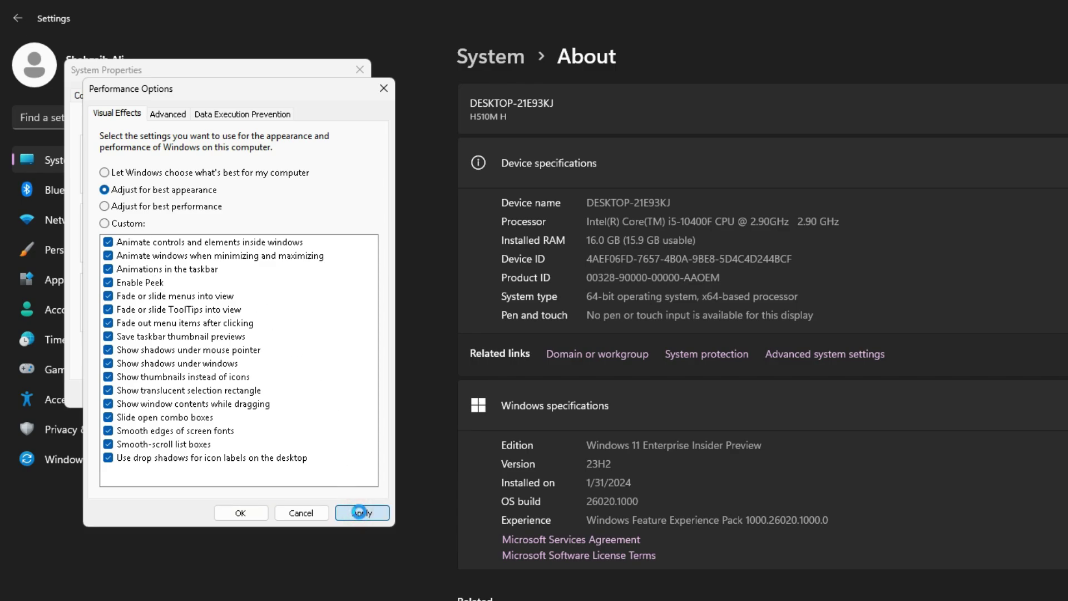
{"action": "left_click", "coordinate": [361, 512]}
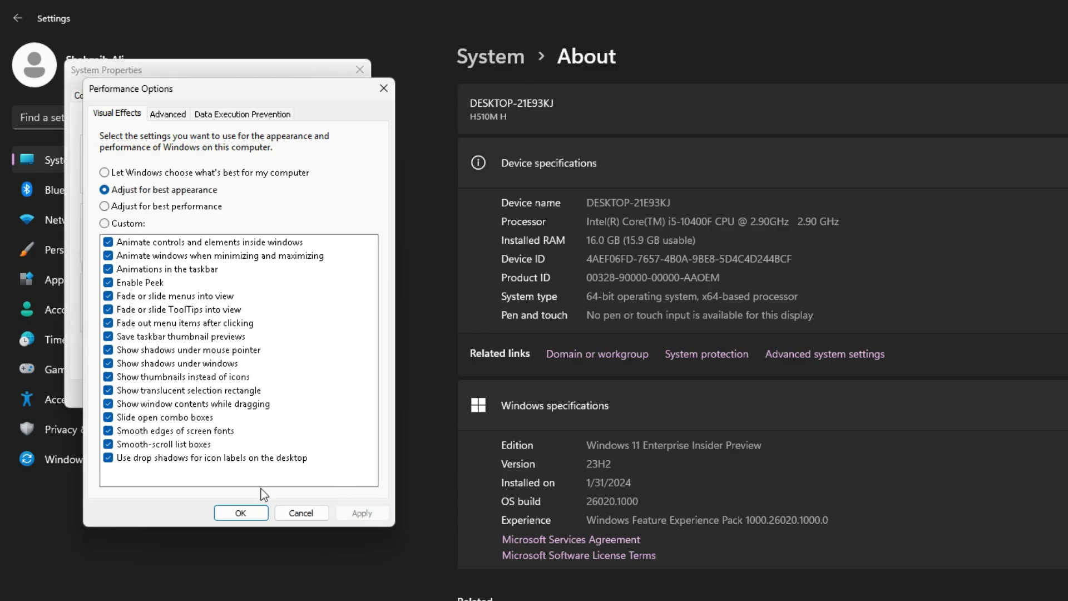
{"action": "mouse_move", "coordinate": [192, 95]}
{"action": "left_mouse_down"}
{"action": "mouse_move", "coordinate": [190, 111]}
{"action": "mouse_move", "coordinate": [186, 83]}
{"action": "mouse_move", "coordinate": [168, 87]}
{"action": "mouse_move", "coordinate": [180, 80]}
{"action": "left_mouse_up"}
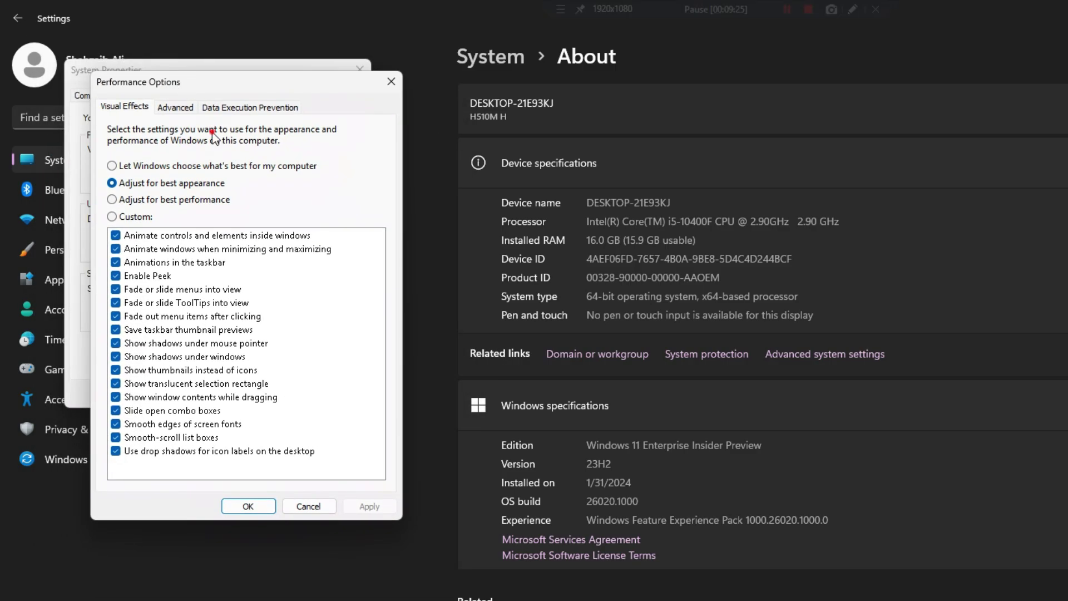
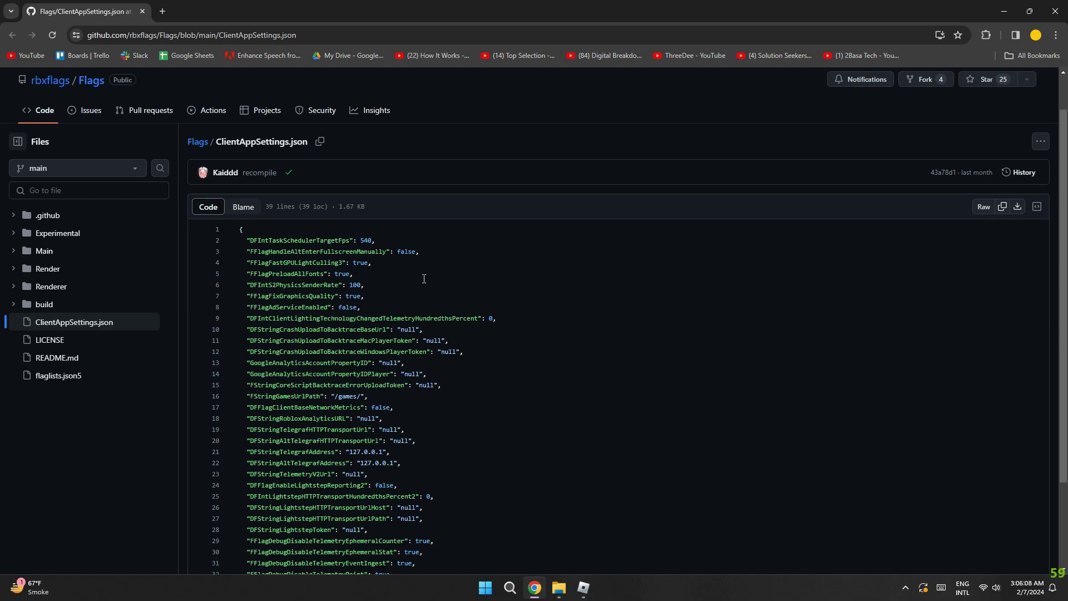
Look through the flags in ClientAppSettings.json on GitHub, and minimize the browser and Roblox to reach the desktop.
{"action": "scroll", "coordinate": [296, 207], "scroll_direction": "down", "scroll_amount": 2}
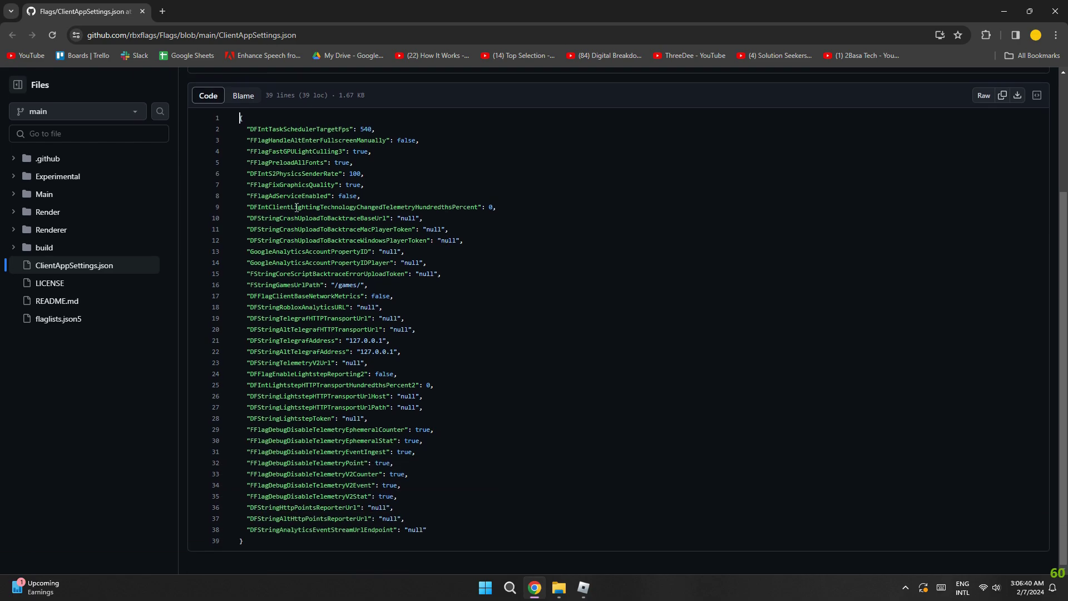
{"action": "left_click", "coordinate": [1005, 12]}
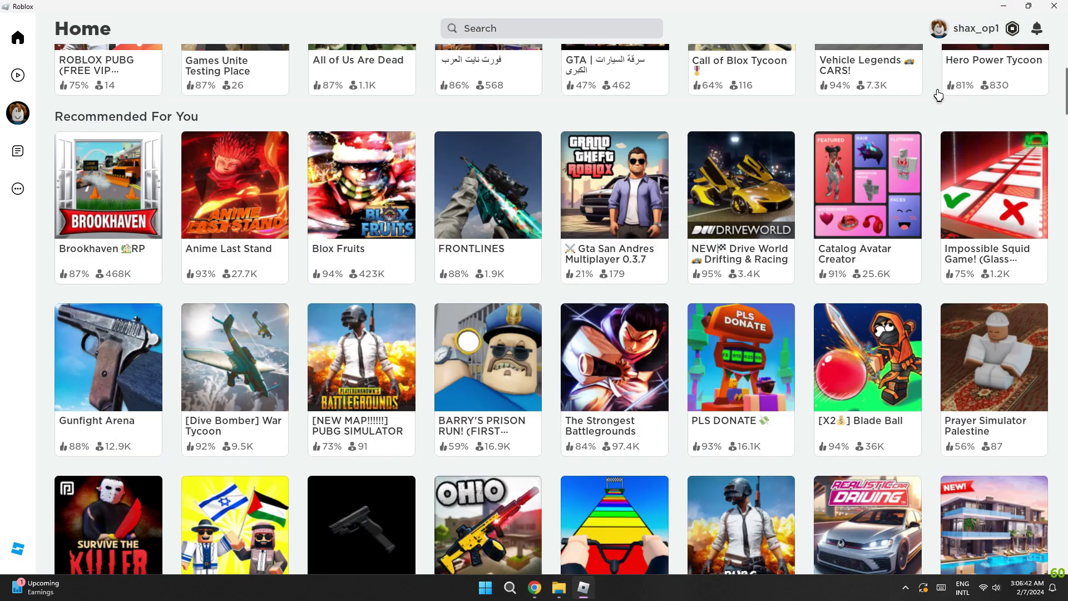
{"action": "left_click", "coordinate": [996, 11]}
Create a new text document on the desktop and name it ClientAppSettings.json, accepting the extension change.
{"action": "right_click", "coordinate": [606, 174]}
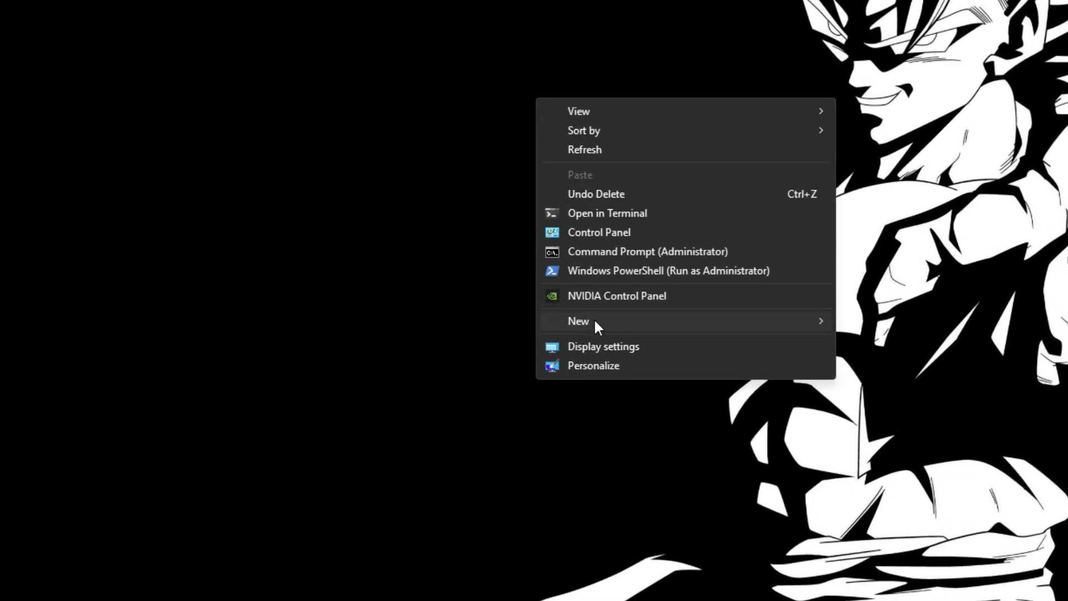
{"action": "mouse_move", "coordinate": [597, 325]}
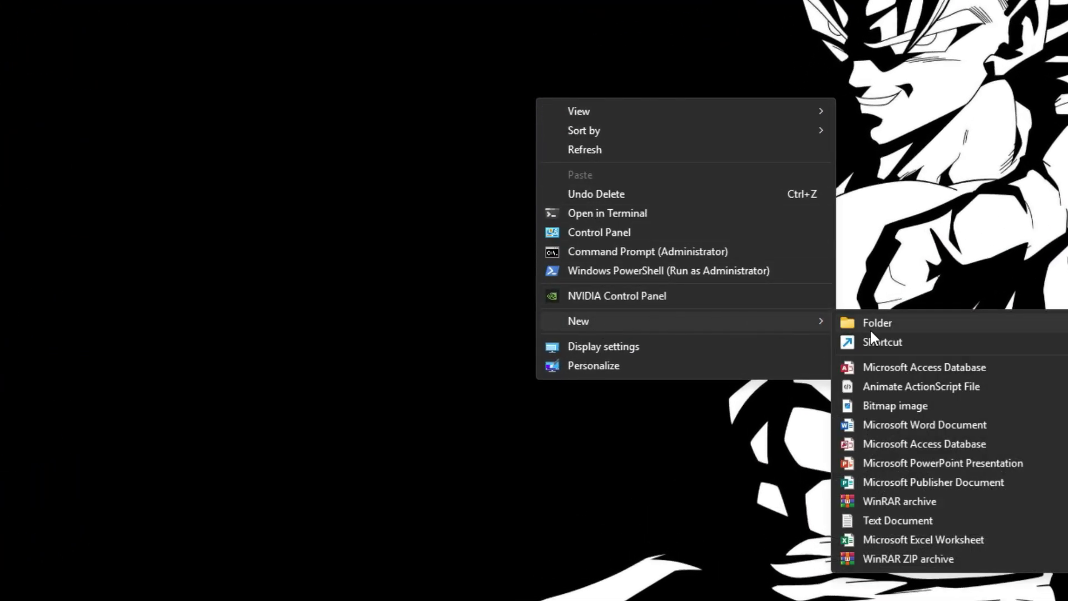
{"action": "left_click", "coordinate": [903, 520]}
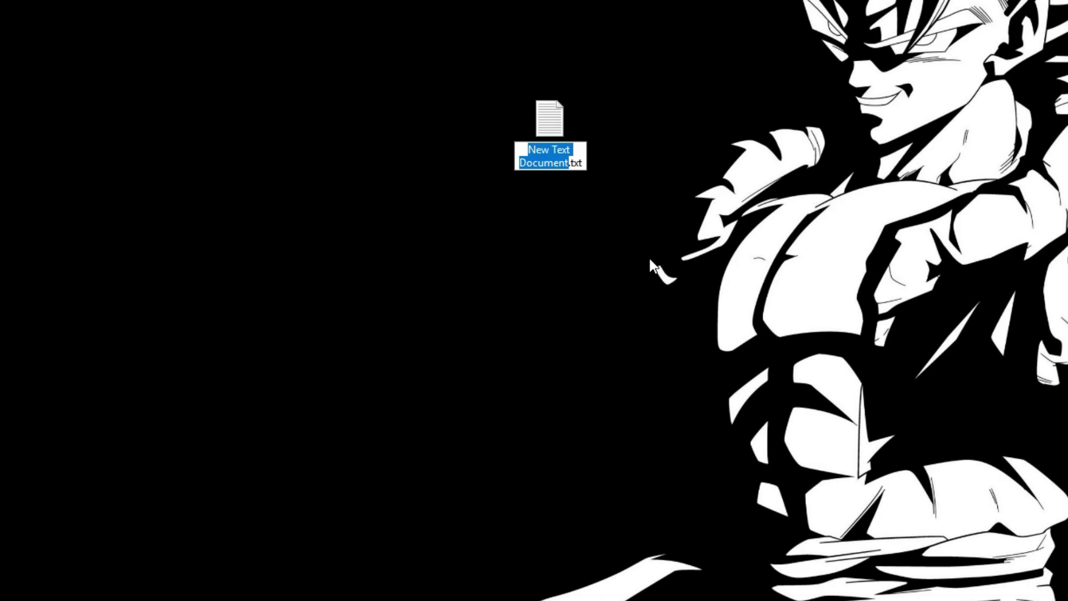
{"action": "type", "text": "ClientAppSettings"}
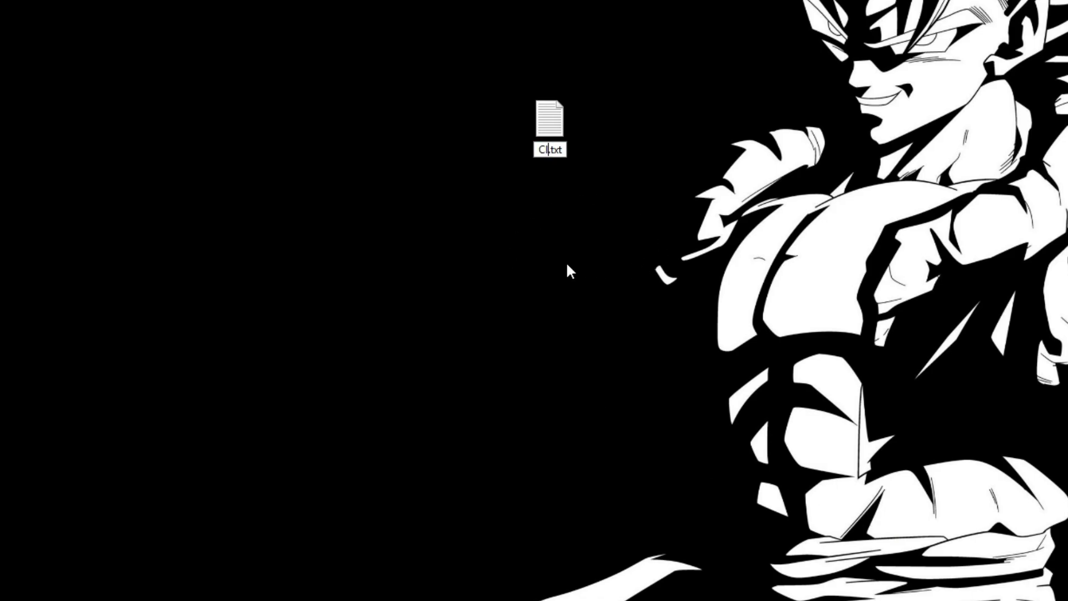
{"action": "key", "text": "shift+End"}
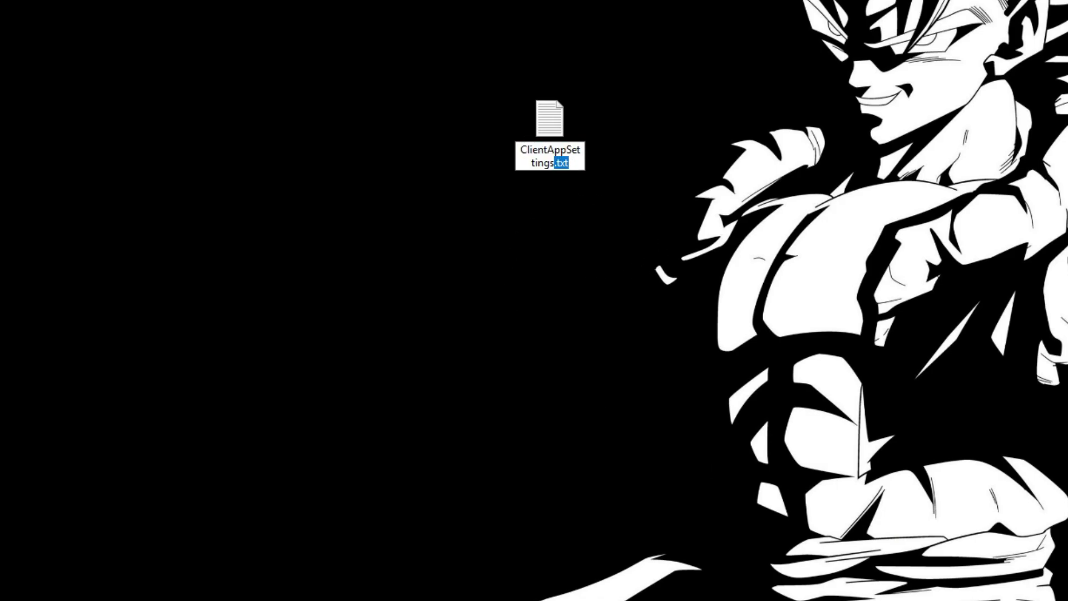
{"action": "type", "text": ".json"}
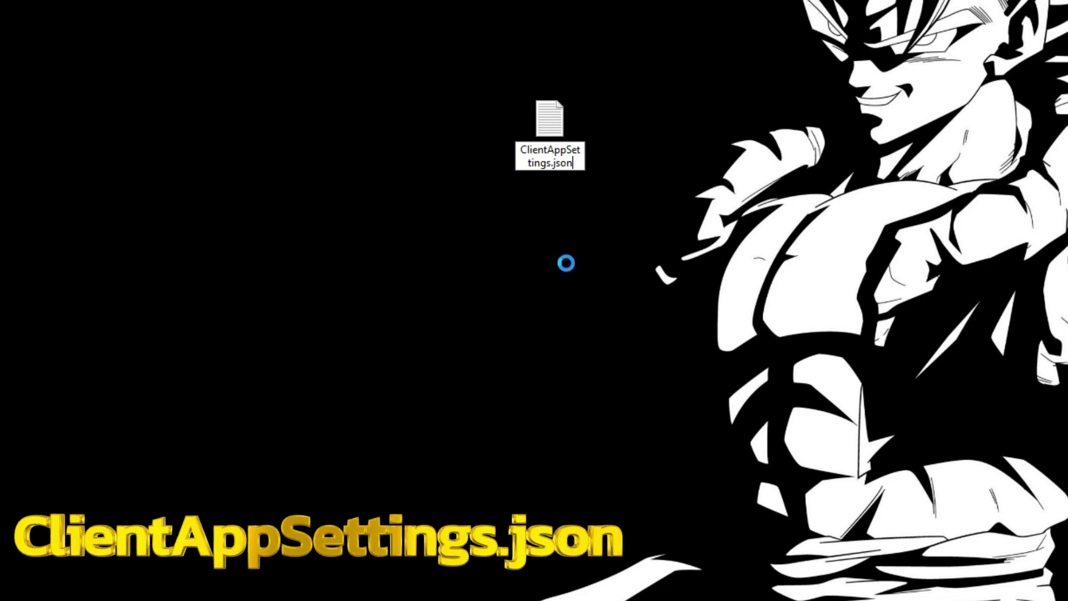
{"action": "key", "text": "Return"}
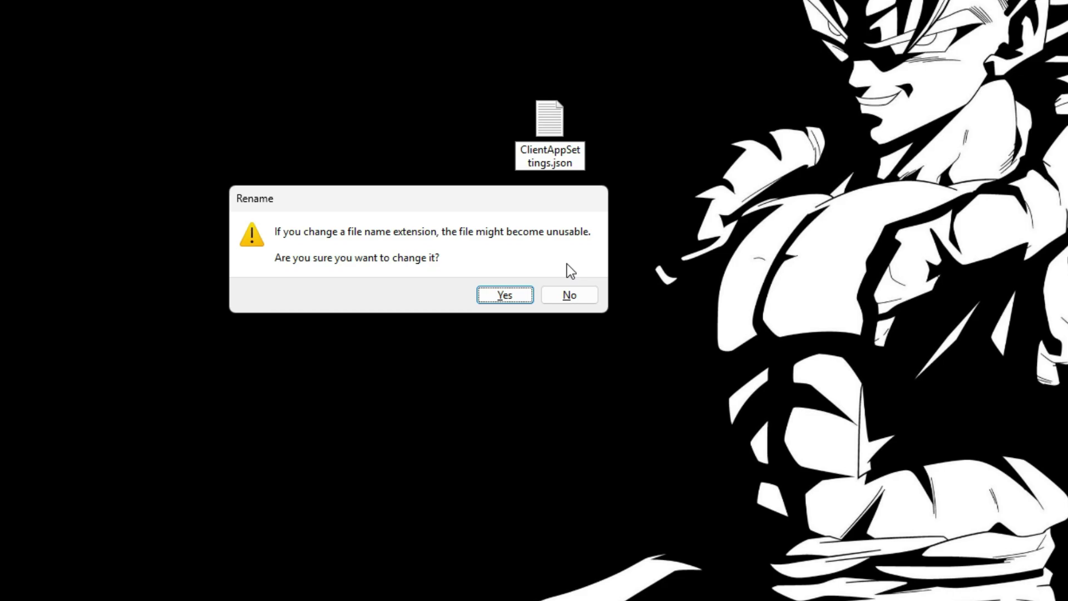
{"action": "left_click", "coordinate": [494, 295]}
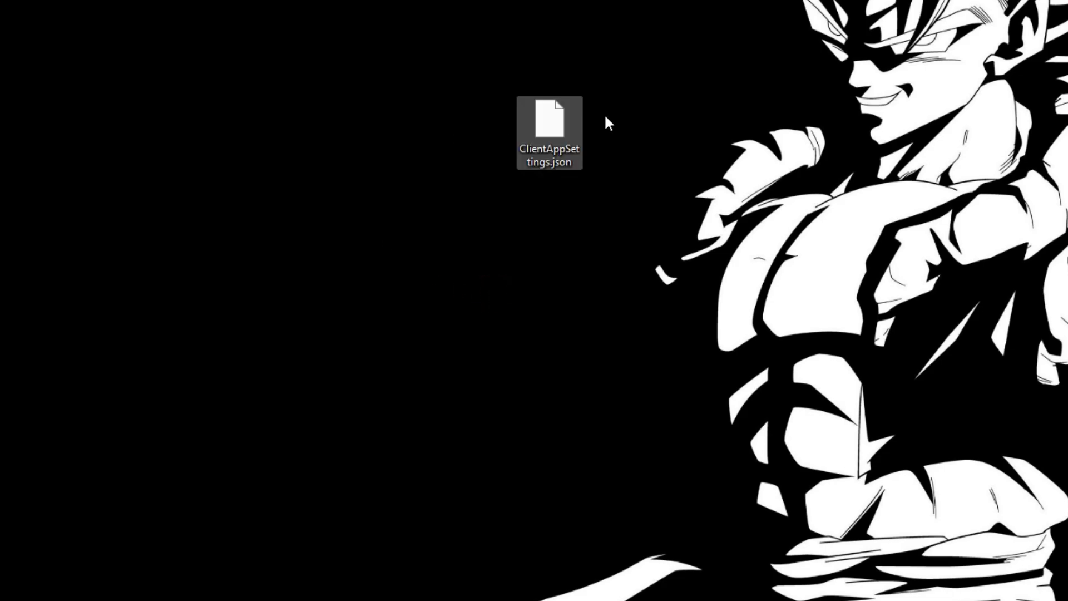
Open ClientAppSettings.json from the desktop and set Notepad as the app that always opens .json files.
{"action": "left_click", "coordinate": [593, 193]}
{"action": "double_click", "coordinate": [550, 149]}
{"action": "scroll", "coordinate": [546, 149], "scroll_direction": "down", "scroll_amount": 4}
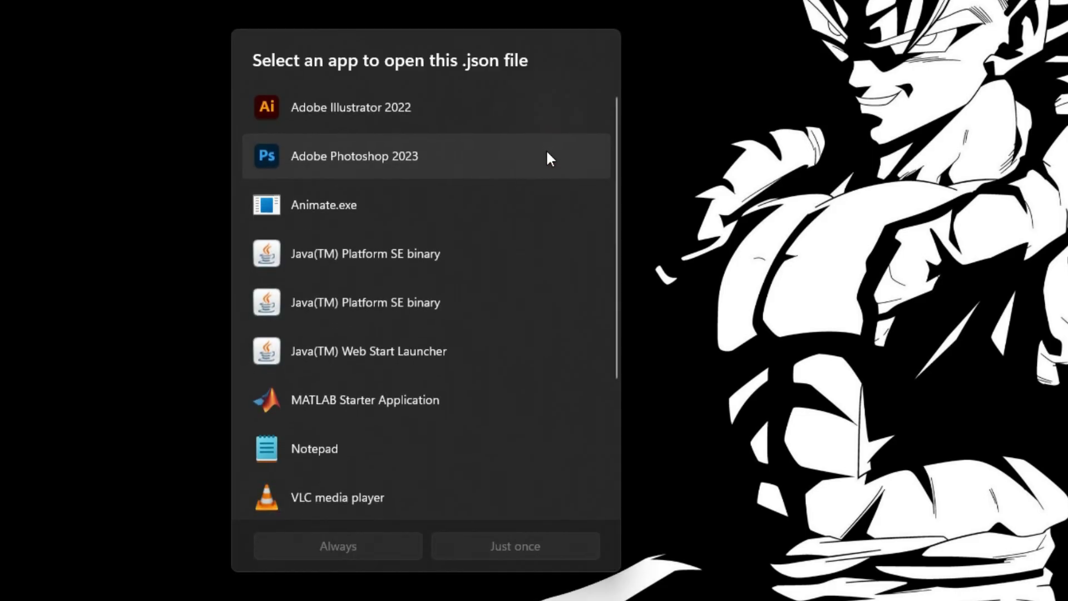
{"action": "left_click", "coordinate": [297, 265]}
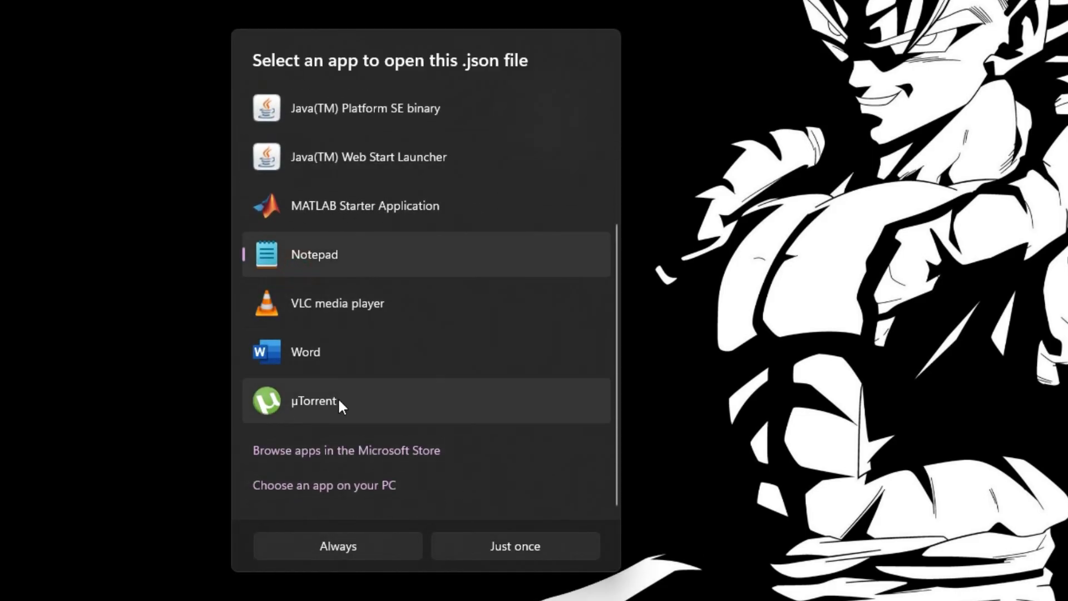
{"action": "left_click", "coordinate": [380, 551]}
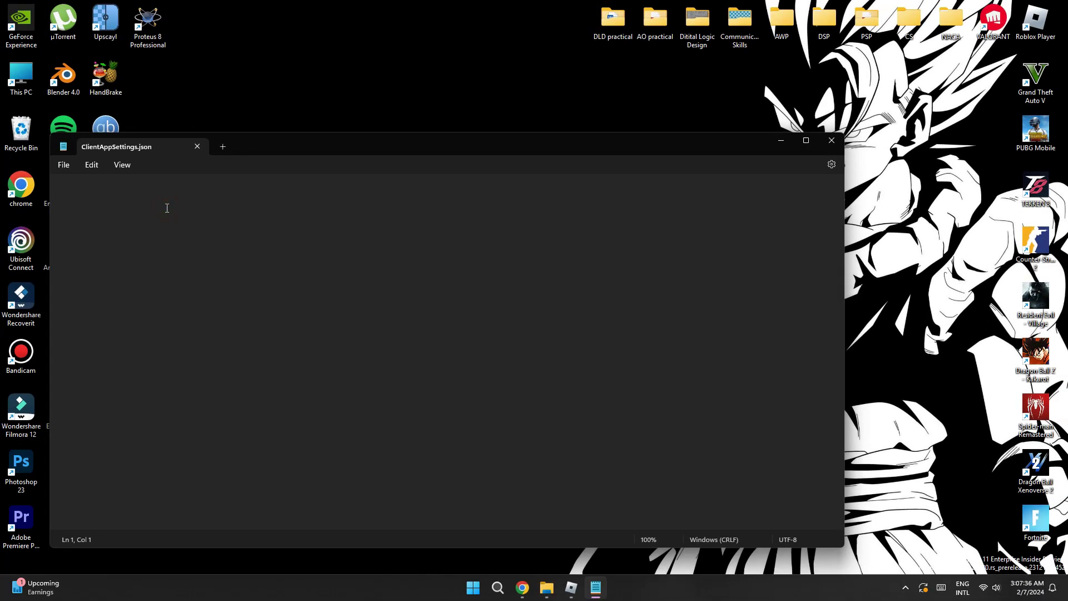
Paste the copied performance flags into the empty ClientAppSettings.json, then close the file and save the changes.
{"action": "key", "text": "ctrl+v"}
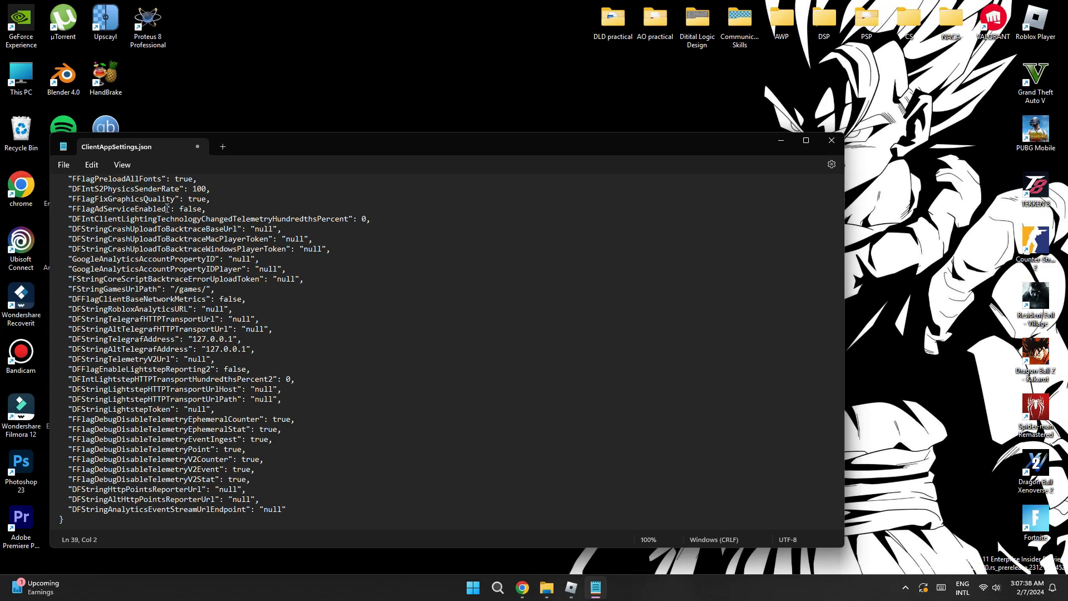
{"action": "scroll", "coordinate": [309, 303], "scroll_direction": "up", "scroll_amount": 2}
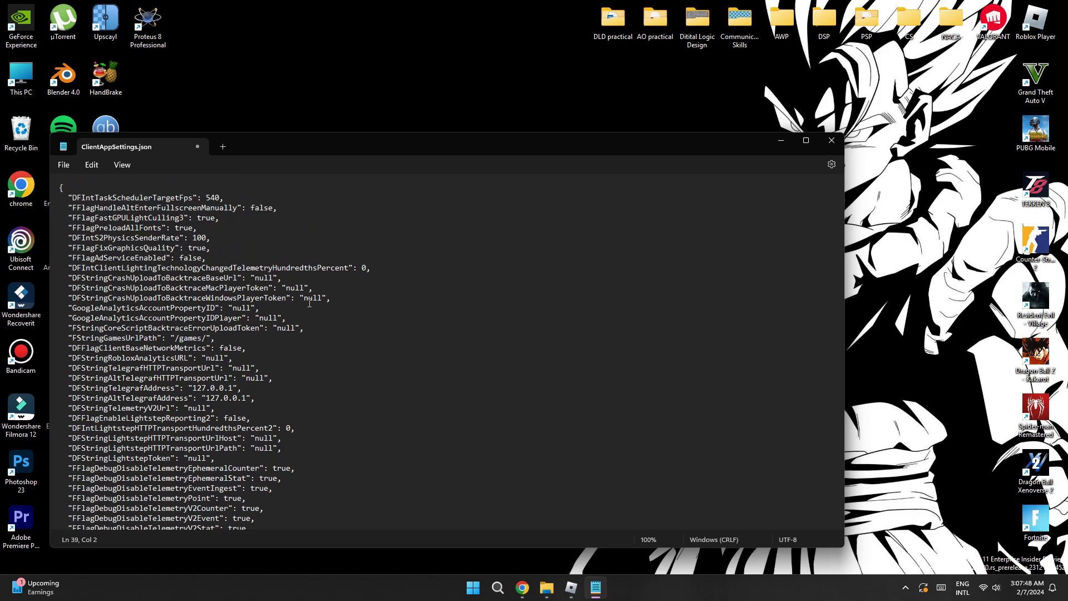
{"action": "left_click", "coordinate": [831, 140]}
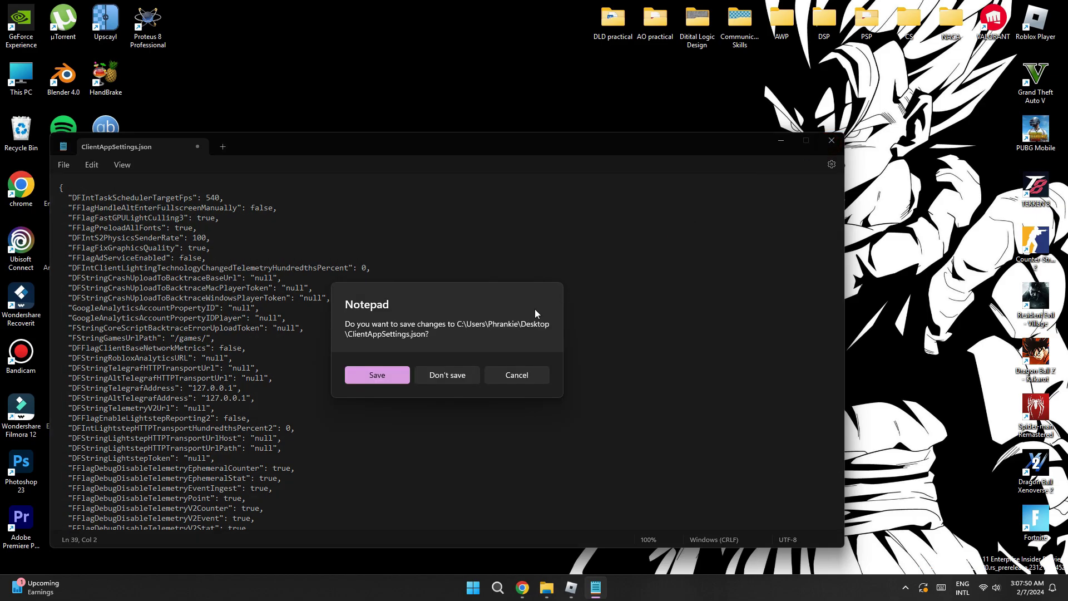
{"action": "left_click", "coordinate": [388, 374]}
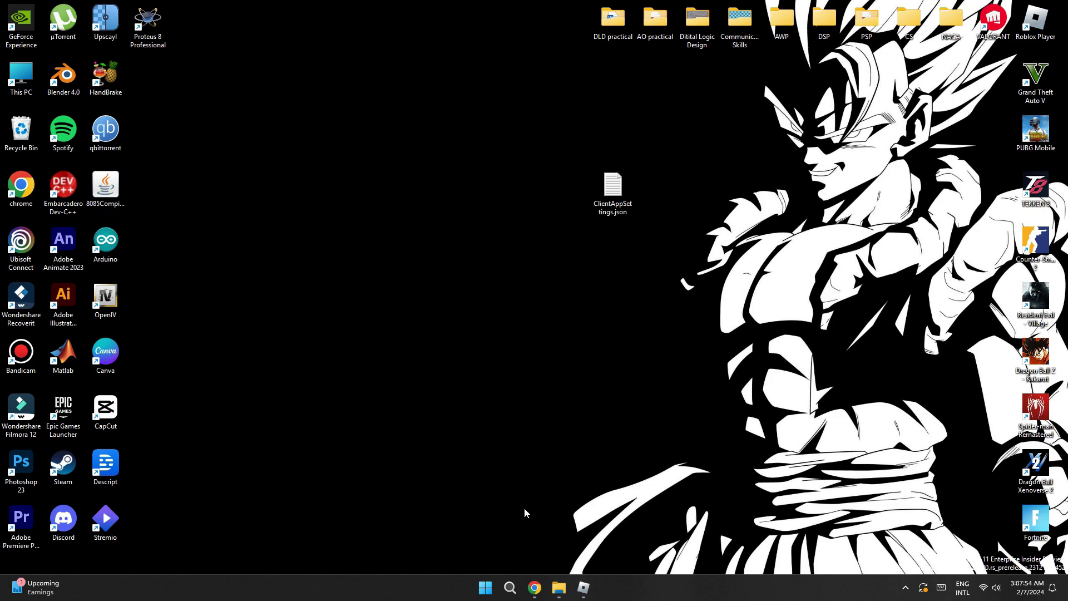
Search Windows for Roblox Player and go through its shortcut's file location to the Roblox version folder.
{"action": "left_click", "coordinate": [483, 591]}
{"action": "type", "text": "rob"}
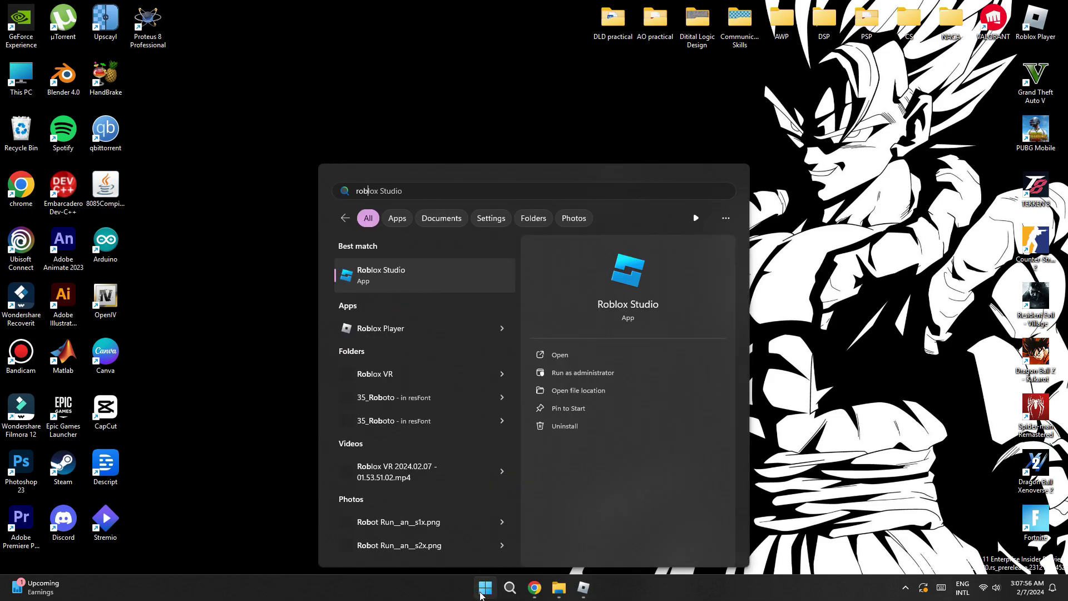
{"action": "type", "text": "lox Player"}
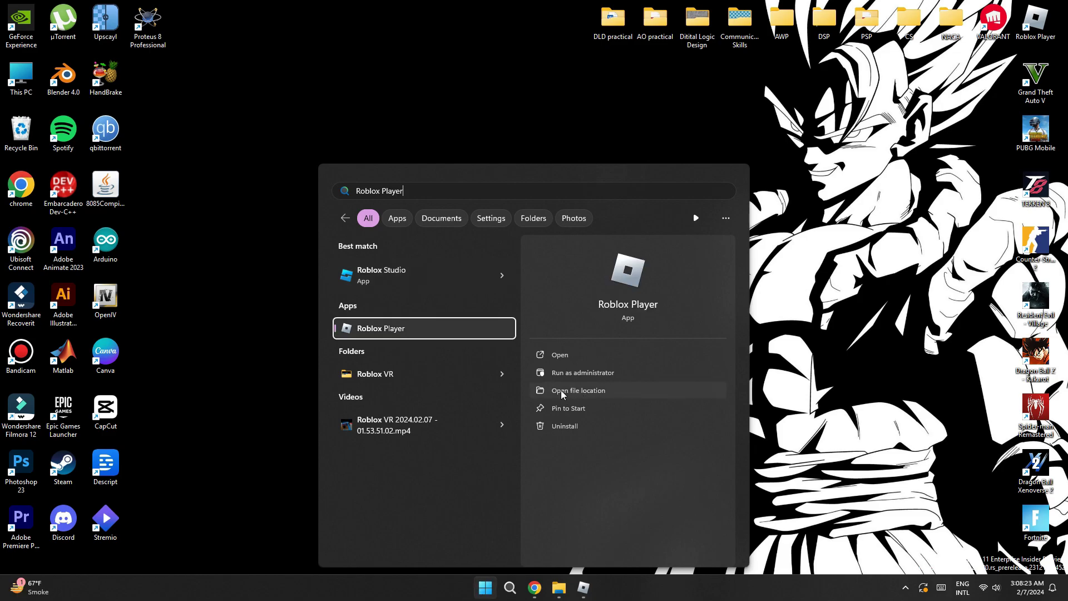
{"action": "left_click", "coordinate": [561, 389]}
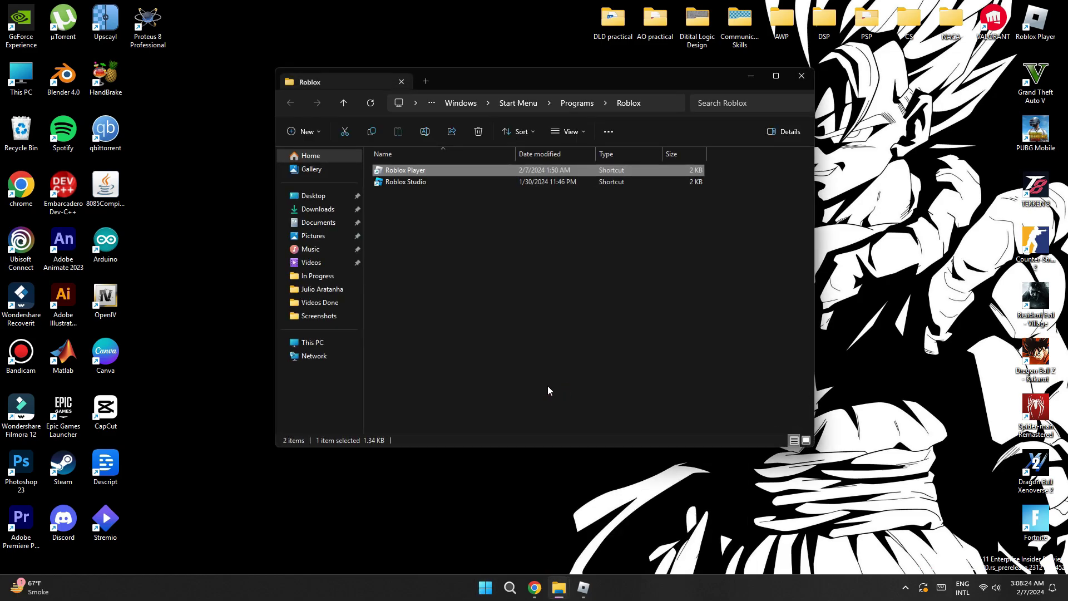
{"action": "right_click", "coordinate": [449, 171]}
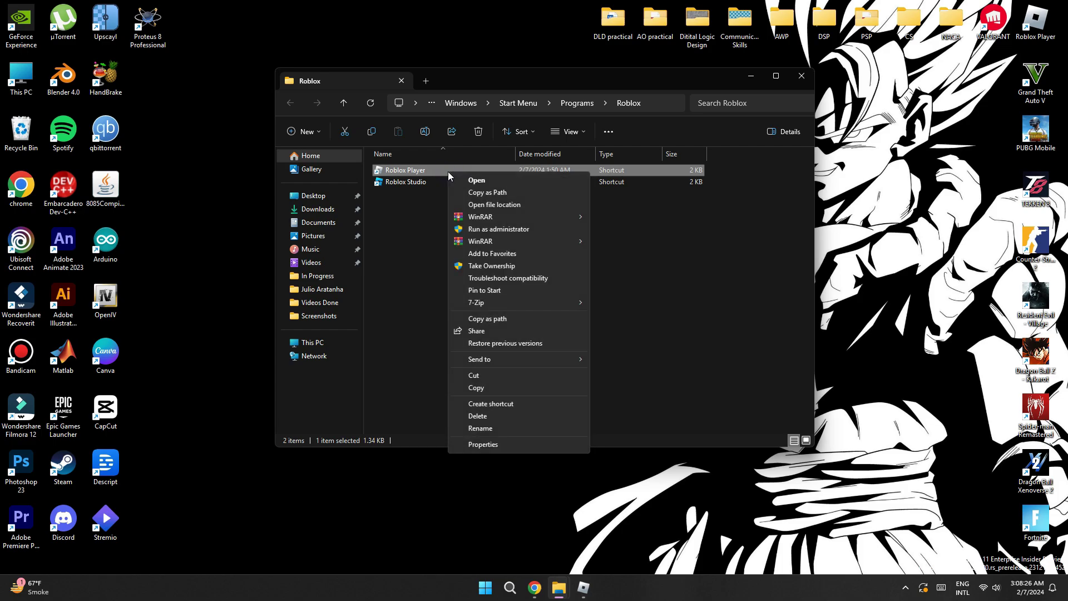
{"action": "left_click", "coordinate": [481, 205]}
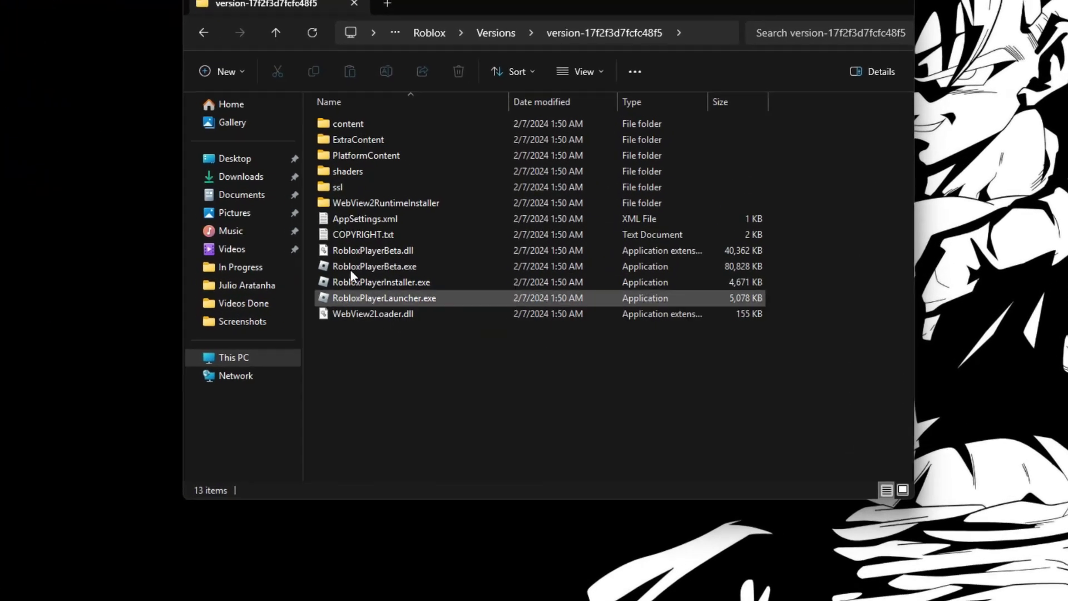
Create a new folder named ClientSettings inside the Roblox version folder.
{"action": "left_click", "coordinate": [401, 266]}
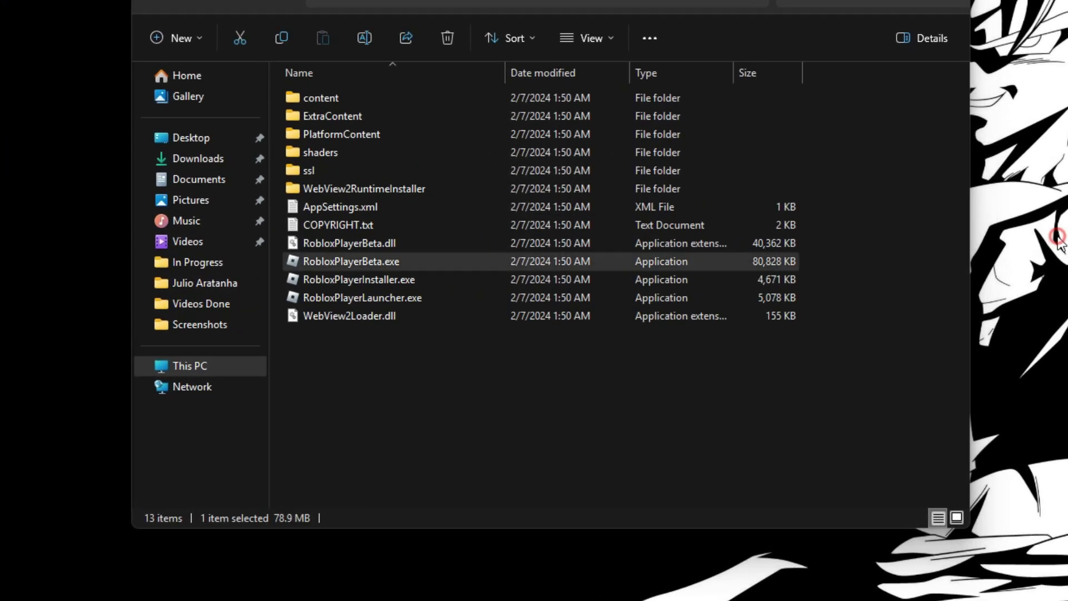
{"action": "left_click", "coordinate": [466, 363]}
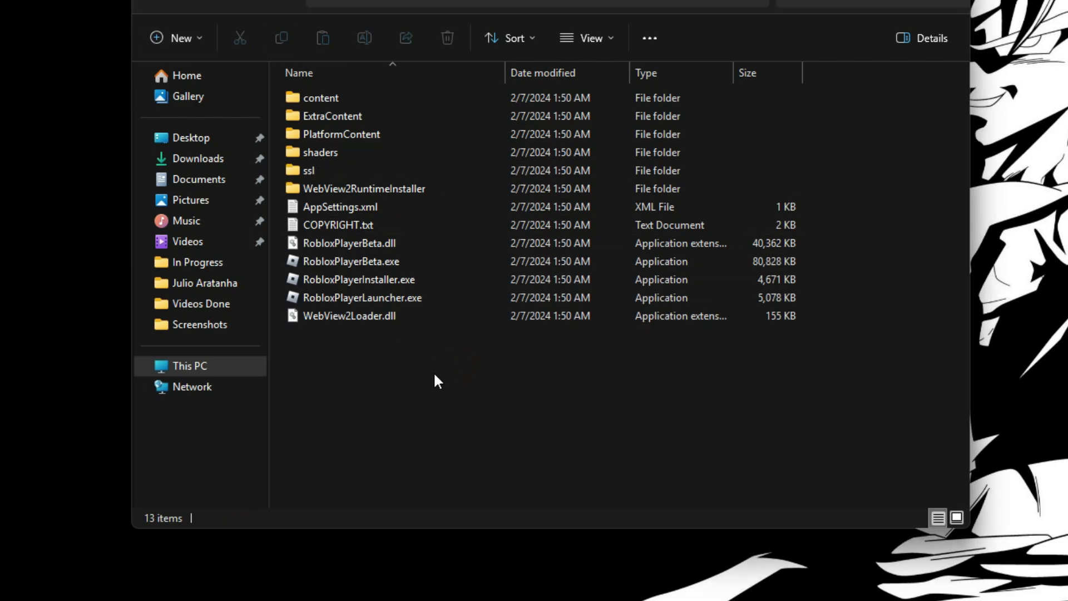
{"action": "right_click", "coordinate": [433, 372]}
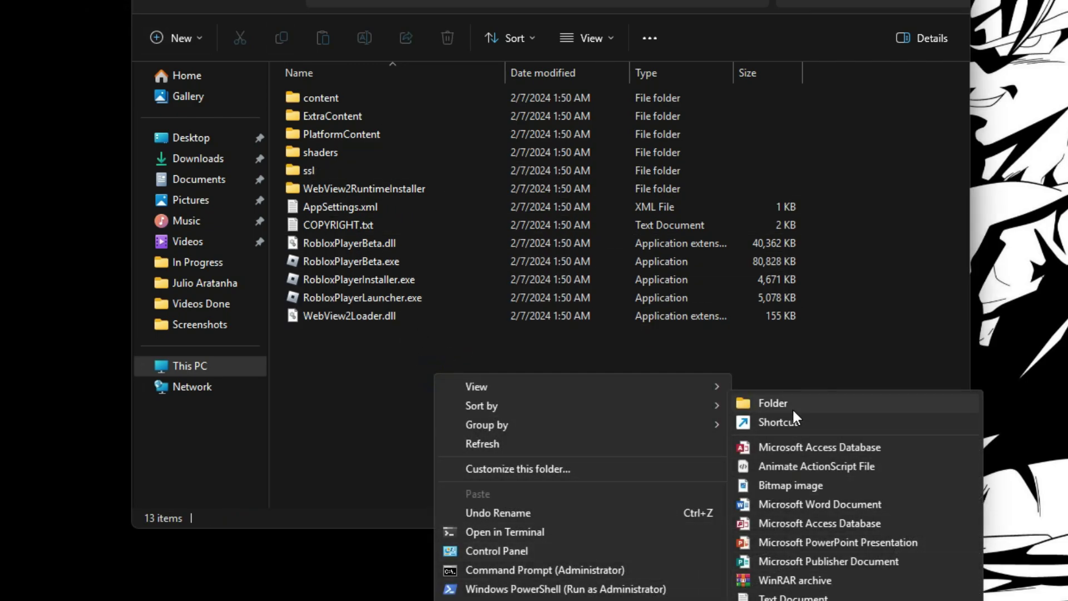
{"action": "left_click", "coordinate": [792, 405]}
{"action": "type", "text": "ClientSettings"}
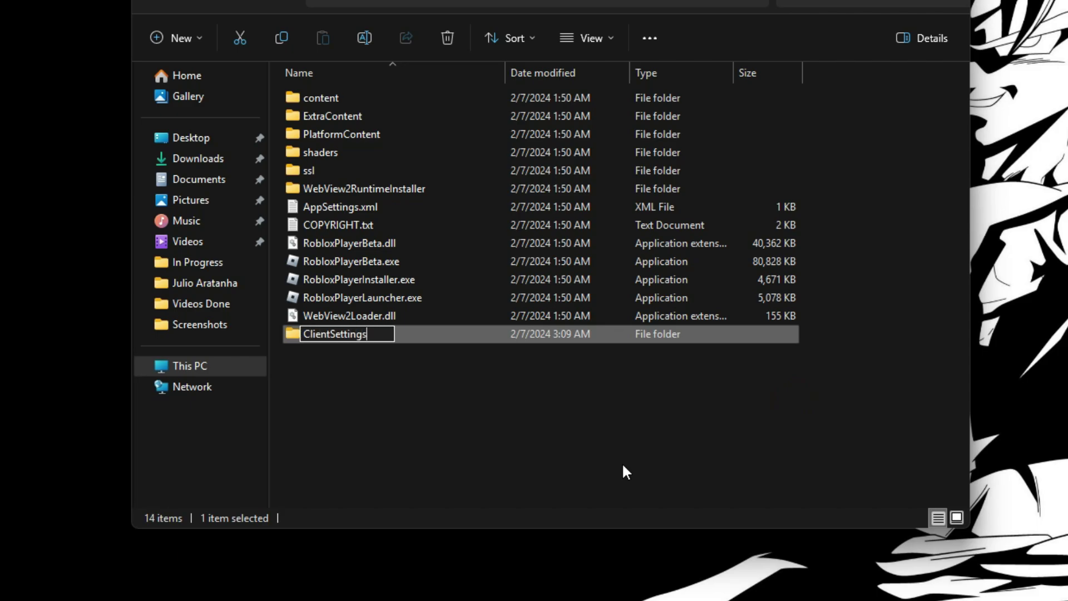
{"action": "key", "text": "Return"}
{"action": "left_click", "coordinate": [623, 466]}
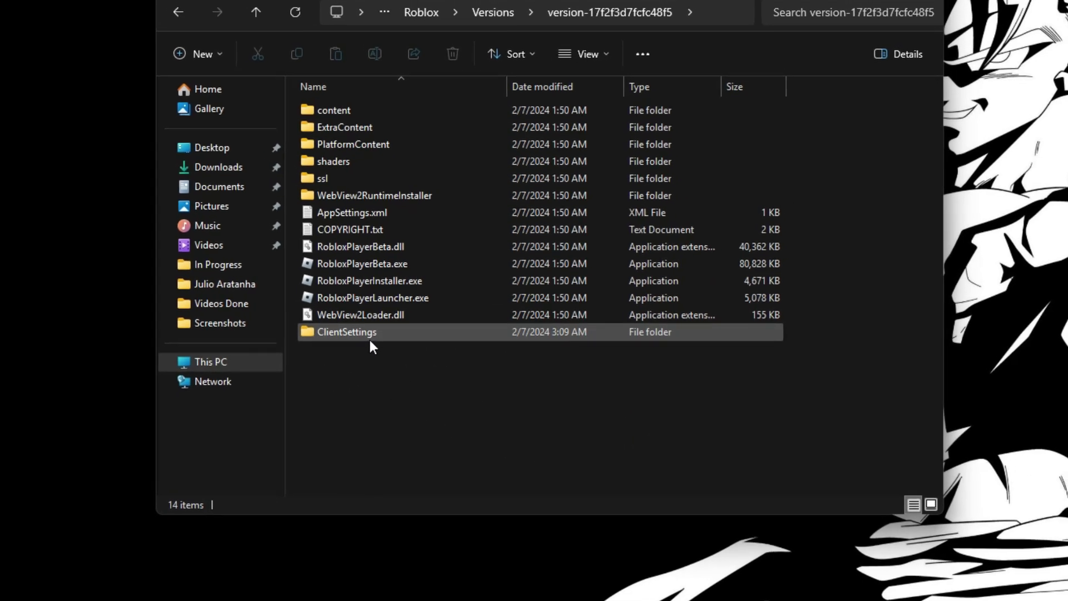
Move ClientAppSettings.json from the desktop into the ClientSettings folder and refresh the version folder.
{"action": "left_click_drag", "start_coordinate": [536, 37], "coordinate": [253, 117]}
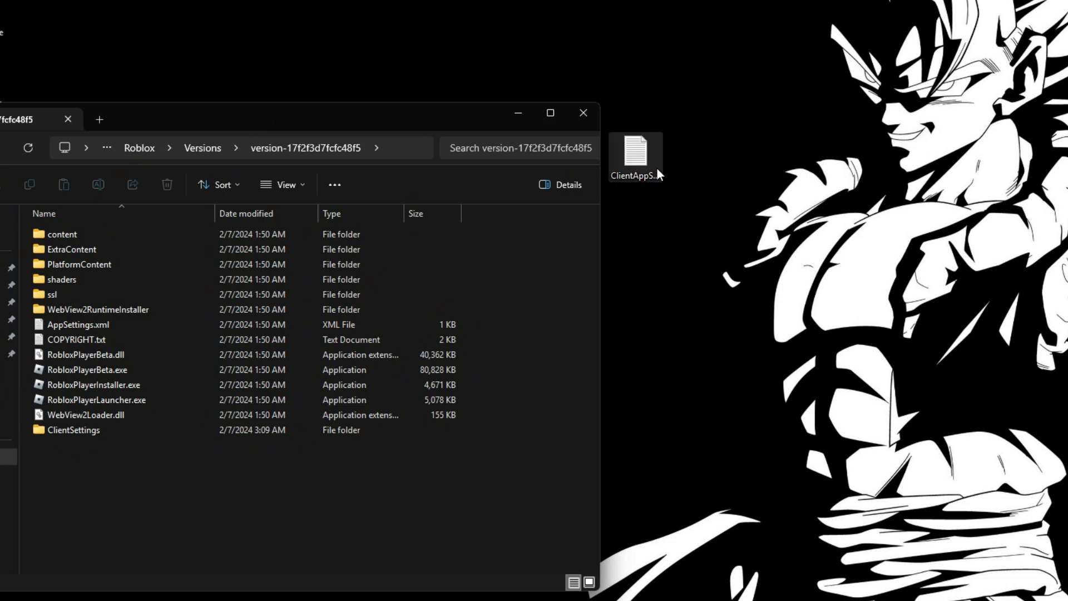
{"action": "left_click", "coordinate": [623, 187]}
{"action": "left_click_drag", "start_coordinate": [635, 165], "coordinate": [111, 422]}
{"action": "right_click", "coordinate": [178, 450]}
{"action": "left_click", "coordinate": [220, 250]}
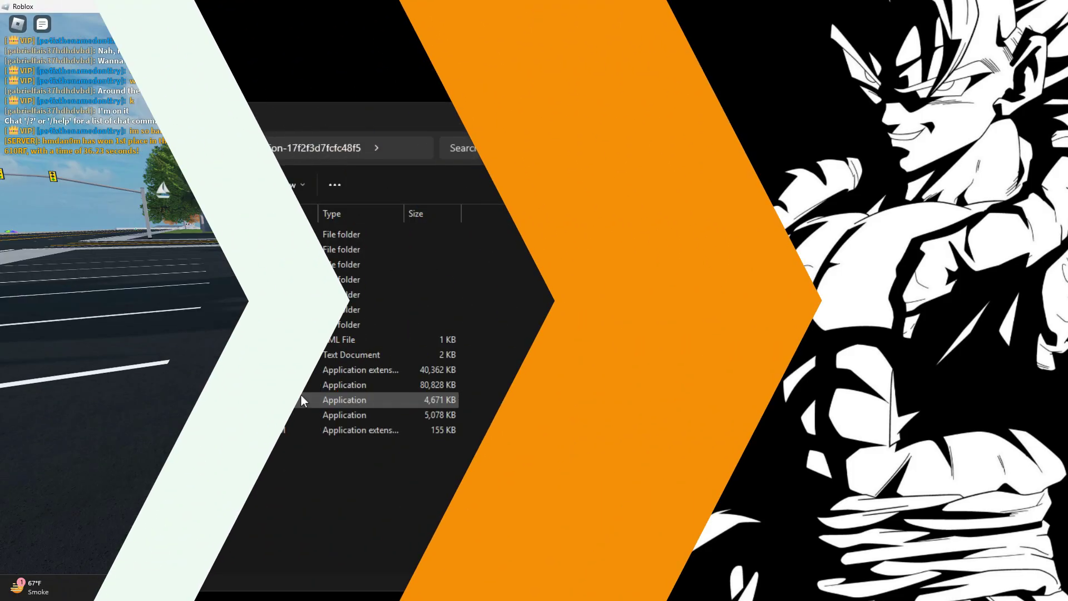
Switch to Roblox, move the character around and show the performance overlay to check the FPS.
{"action": "key", "text": "Left"}
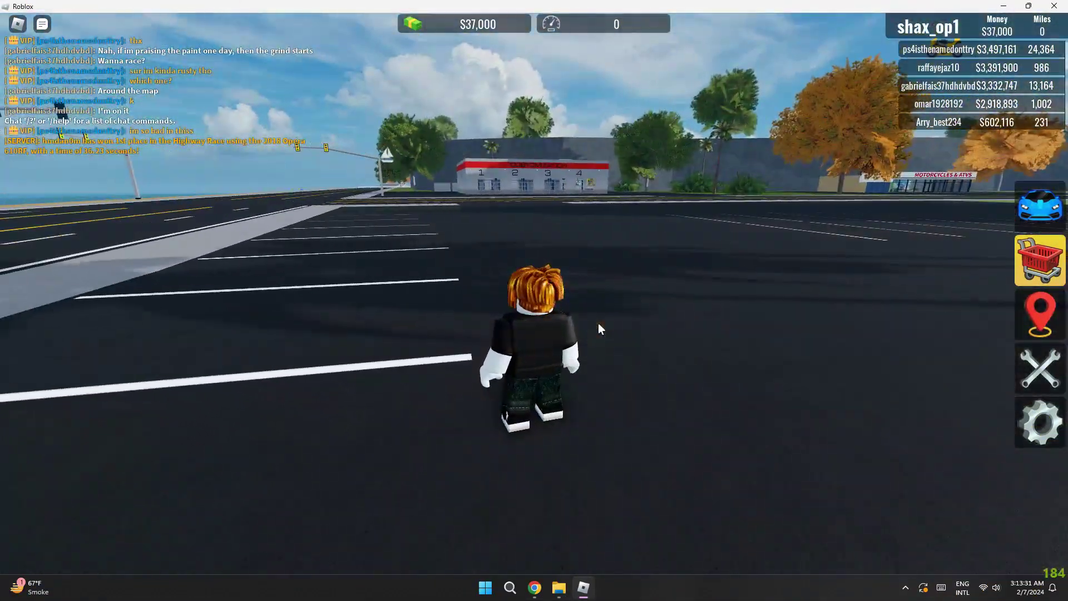
{"action": "key", "text": "w"}
{"action": "key", "text": "space"}
{"action": "key", "text": "Left"}
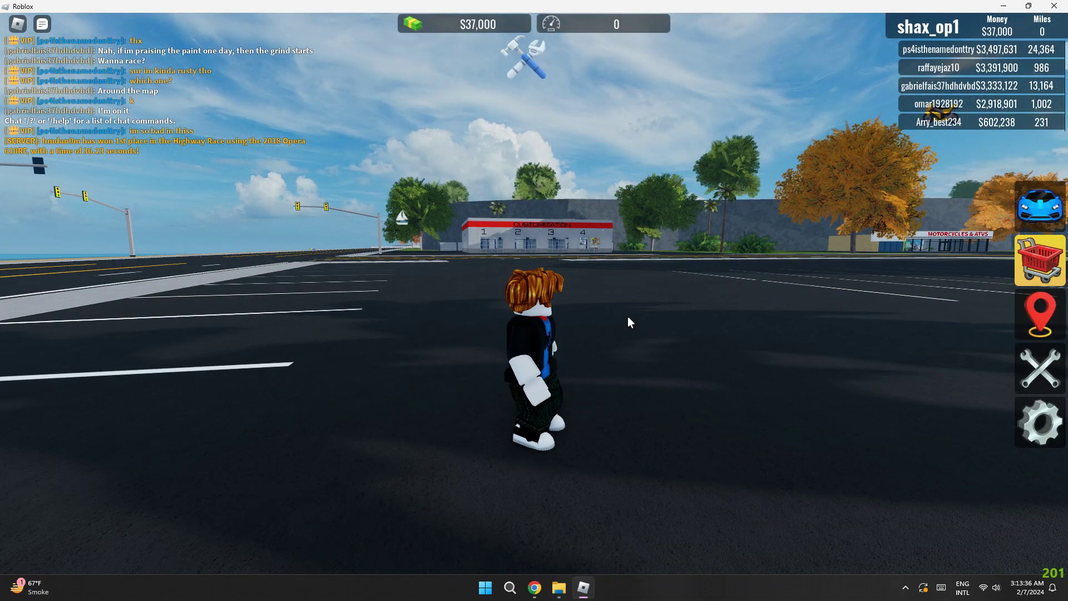
{"action": "key", "text": "shift+F5"}
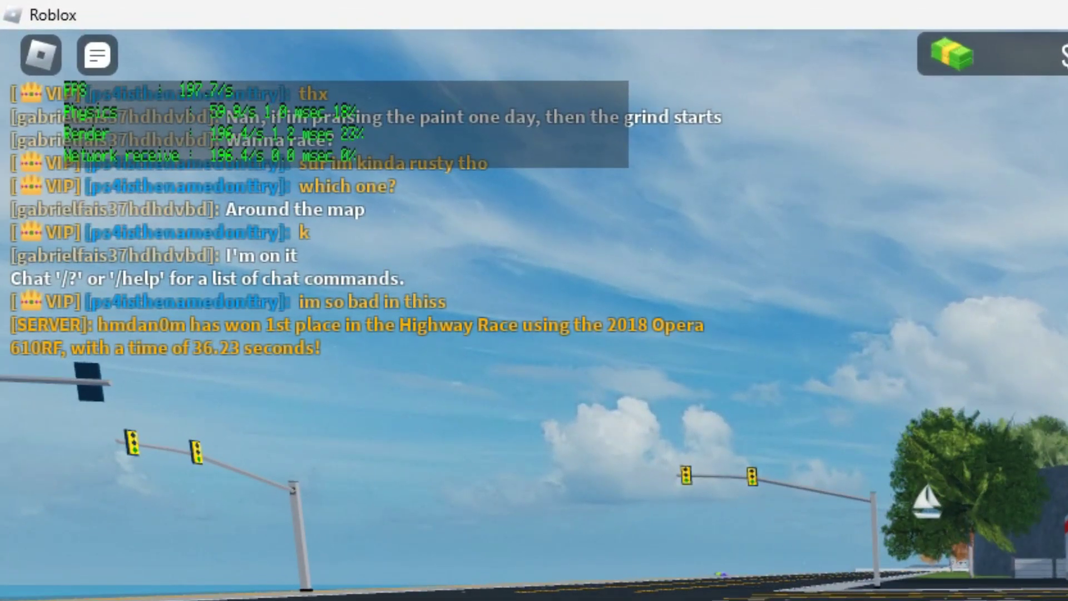
{"action": "mouse_move", "coordinate": [386, 246]}
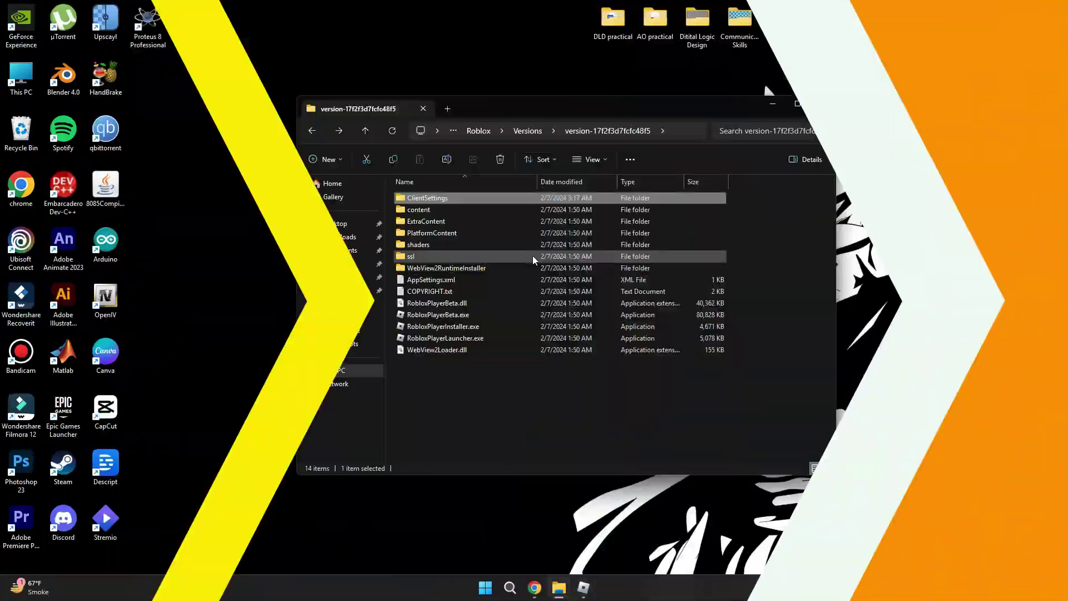
Open ClientAppSettings.json in the ClientSettings folder, set DFIntTaskSchedulerTargetFps to 200 and save the file on closing.
{"action": "double_click", "coordinate": [445, 199]}
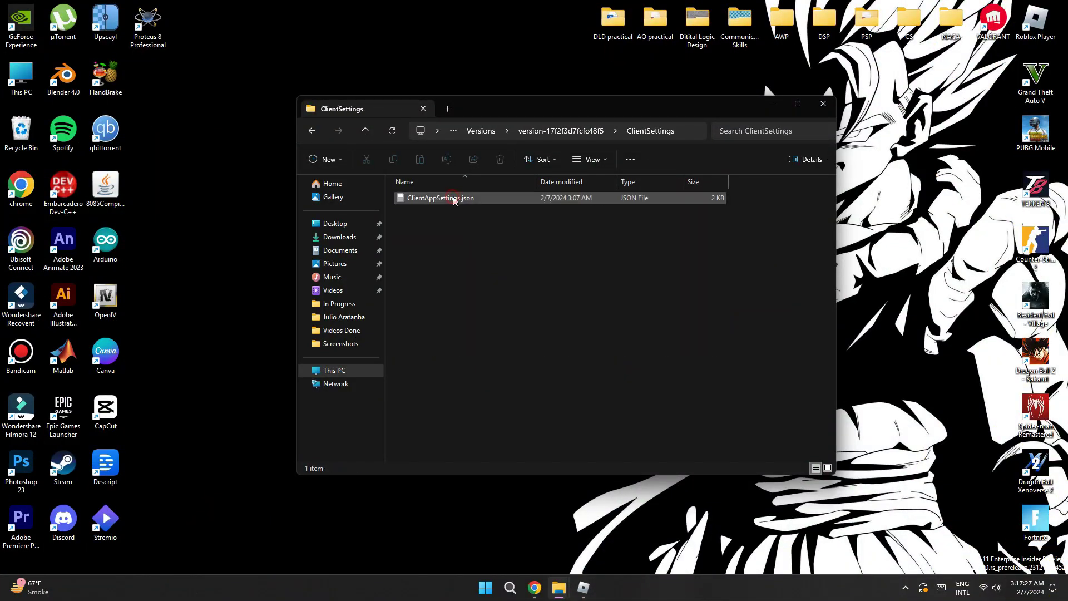
{"action": "left_click", "coordinate": [474, 200]}
{"action": "right_click", "coordinate": [444, 203]}
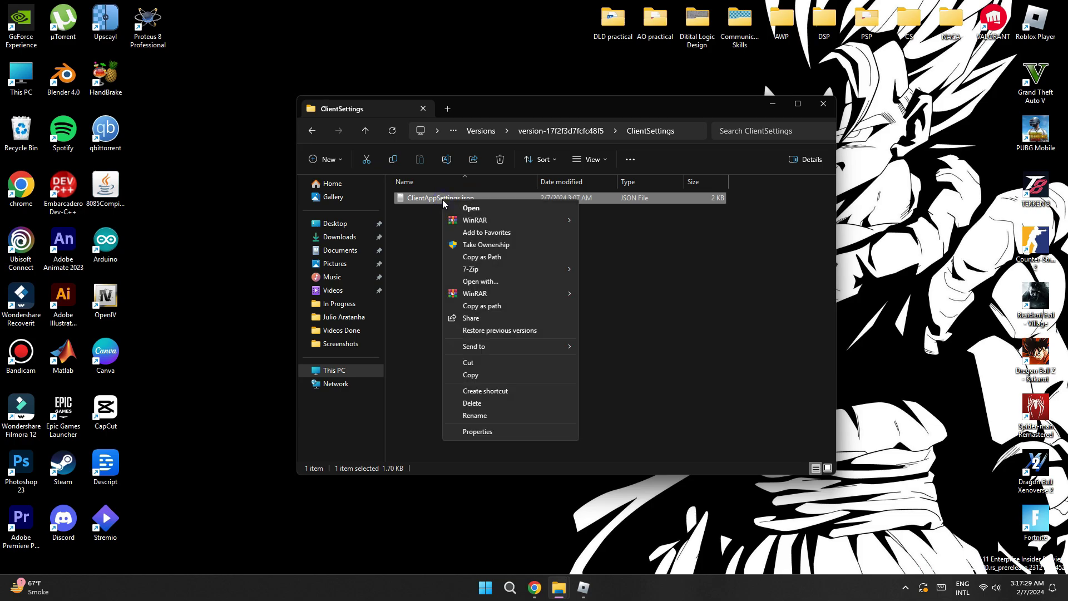
{"action": "left_click", "coordinate": [459, 207]}
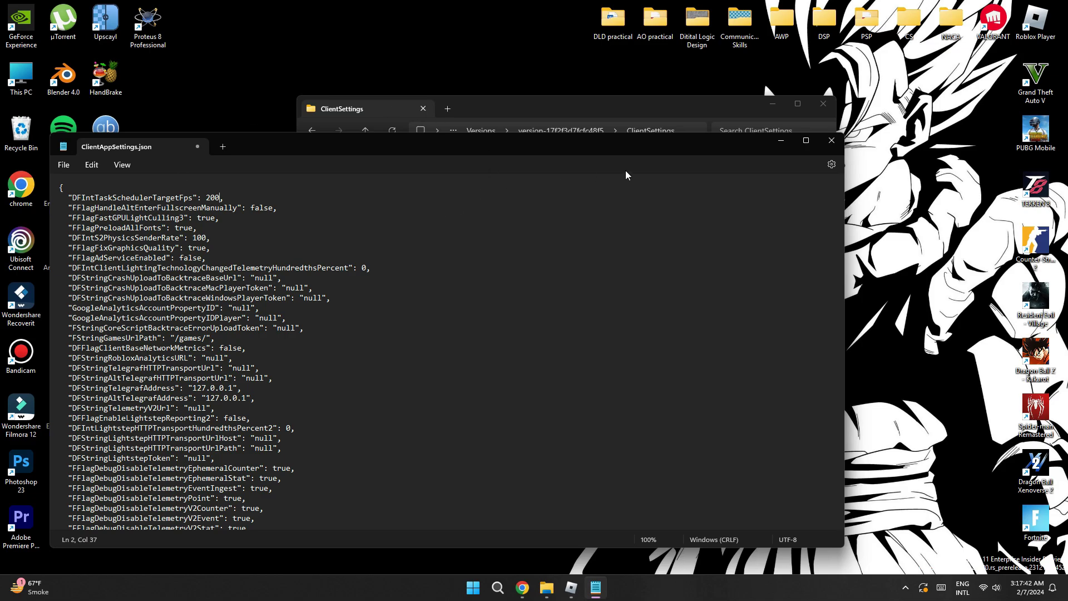
{"action": "left_click", "coordinate": [831, 140]}
{"action": "left_click", "coordinate": [393, 381]}
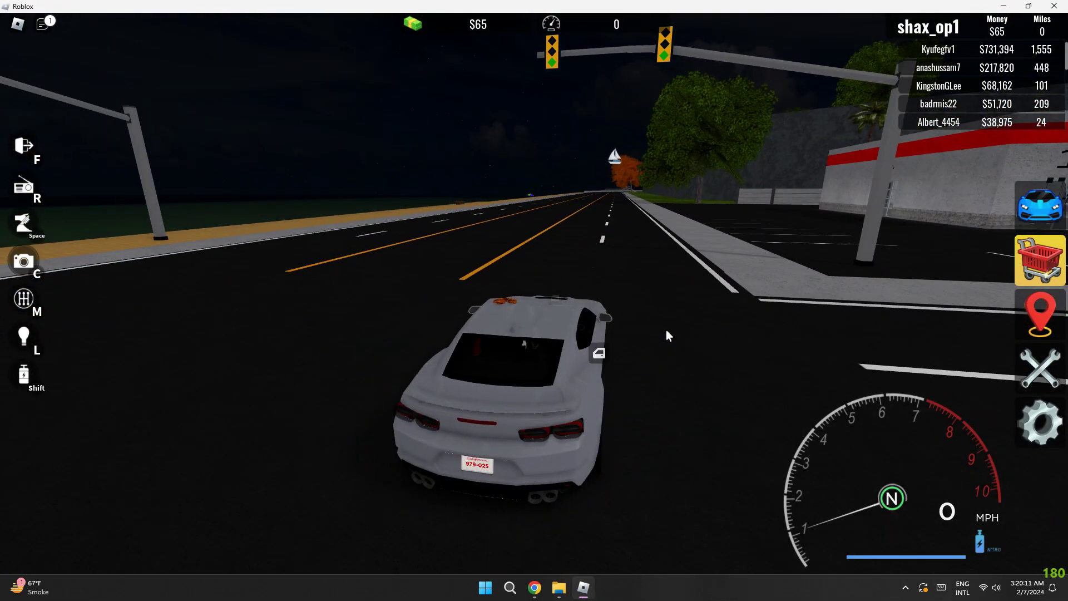
Drive the car along the road in Roblox using nitro to check the frame rate, then stop and get out.
{"action": "key", "text": "w"}
{"action": "key", "text": "shift"}
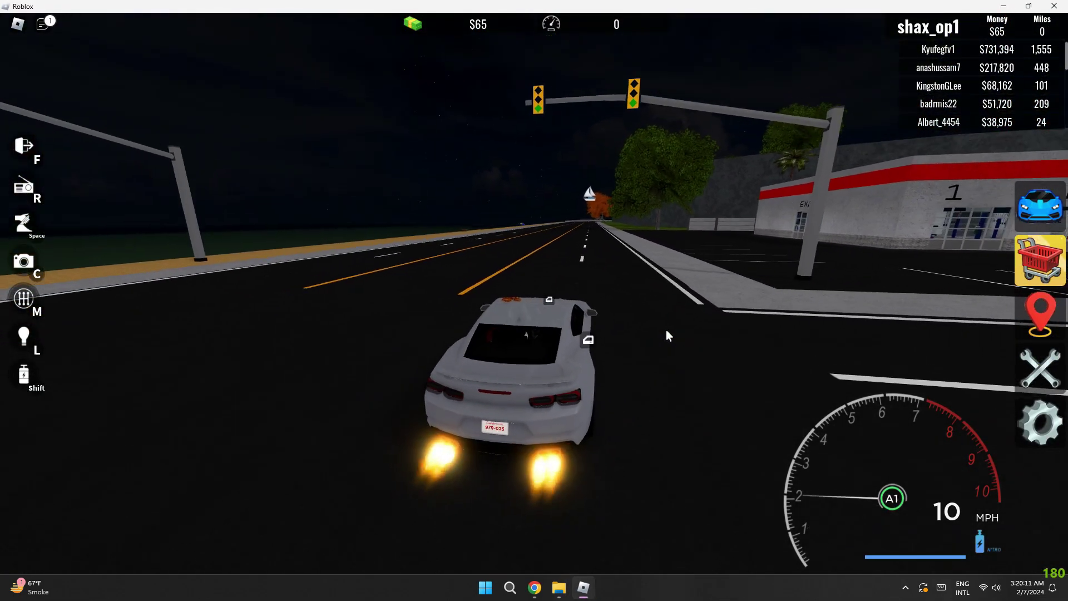
{"action": "key", "text": "d"}
{"action": "key", "text": "a"}
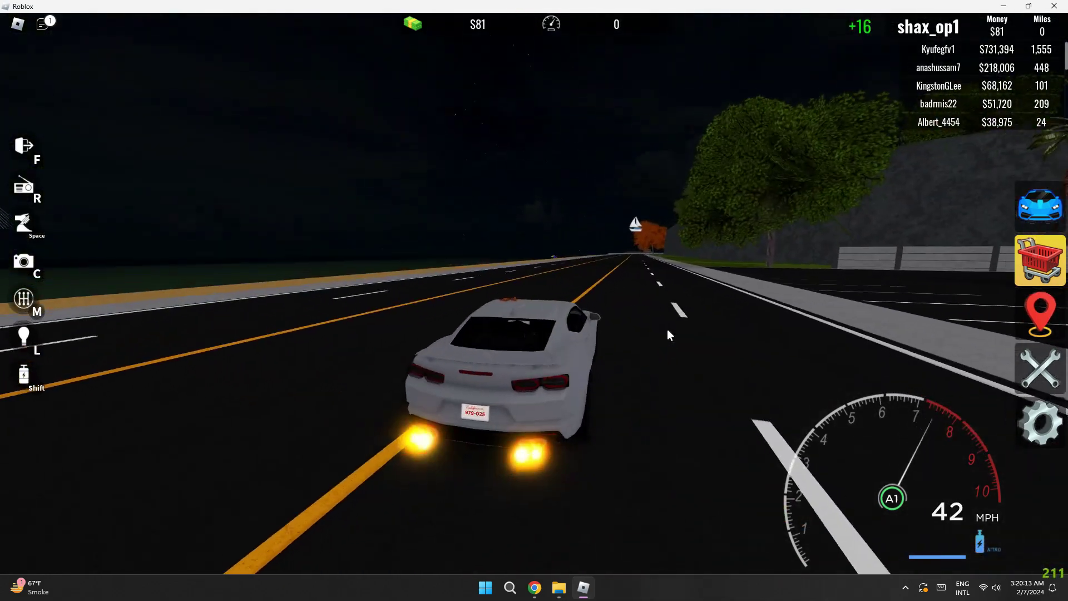
{"action": "key", "text": "d"}
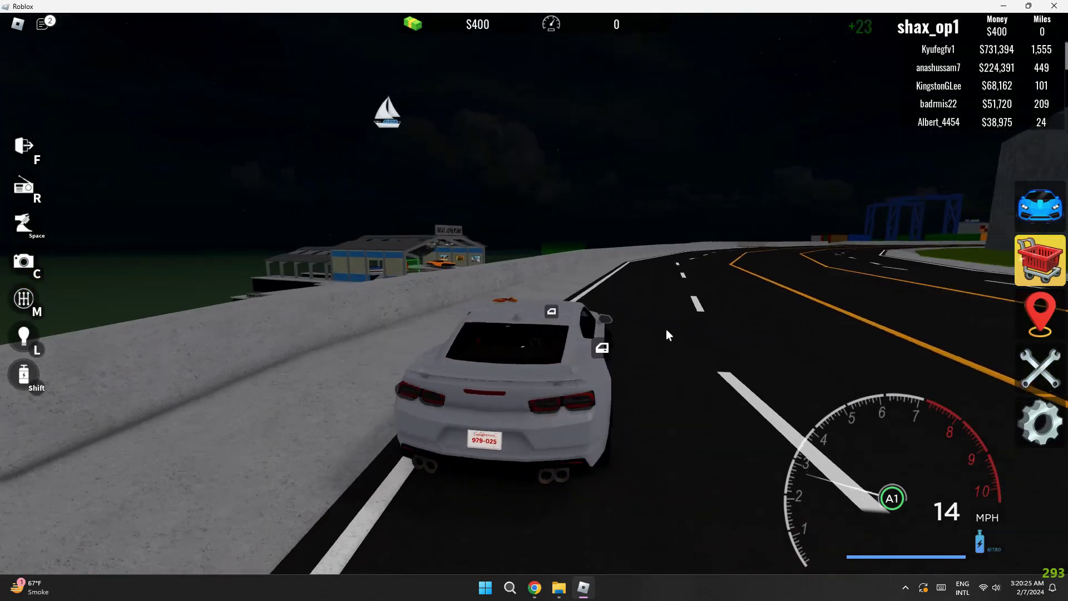
{"action": "key", "text": "a"}
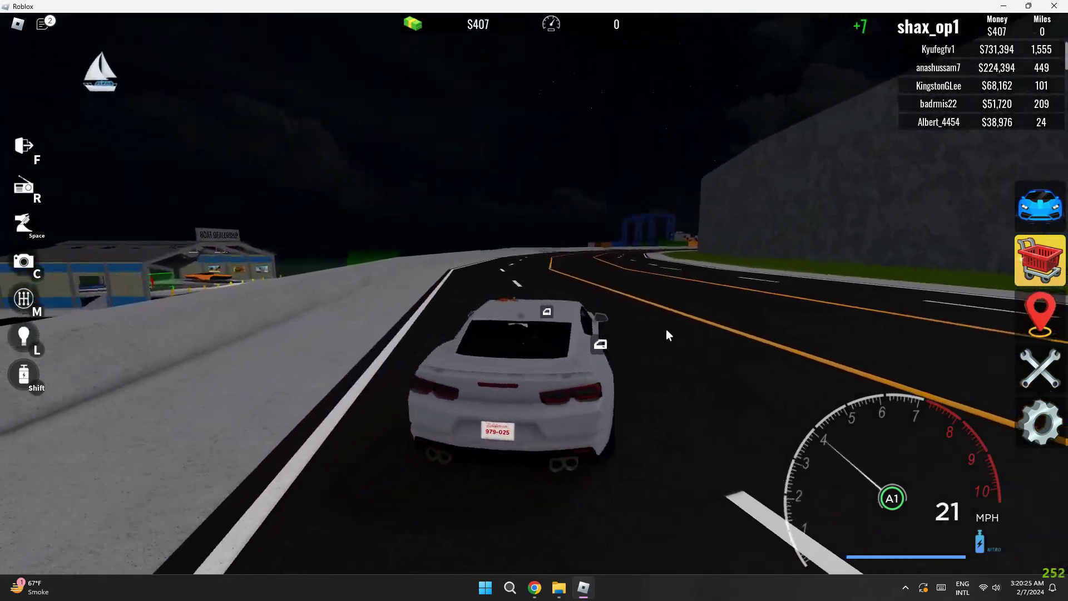
{"action": "key", "text": "s"}
{"action": "key", "text": "f"}
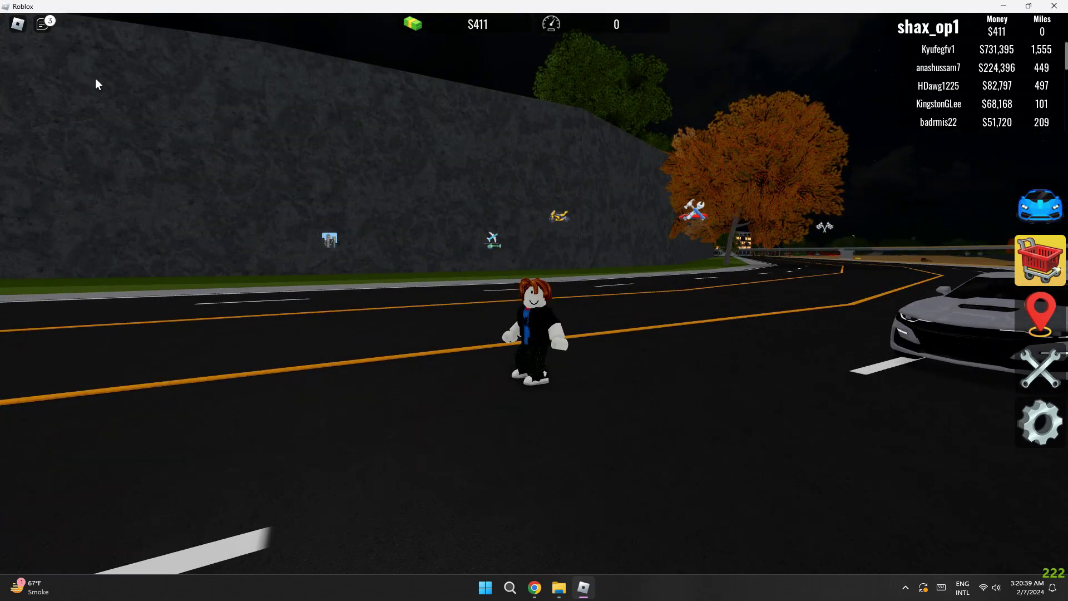
Open the in-game Roblox settings and lower Graphics Quality to four bars.
{"action": "left_click", "coordinate": [18, 23]}
{"action": "left_click", "coordinate": [458, 114]}
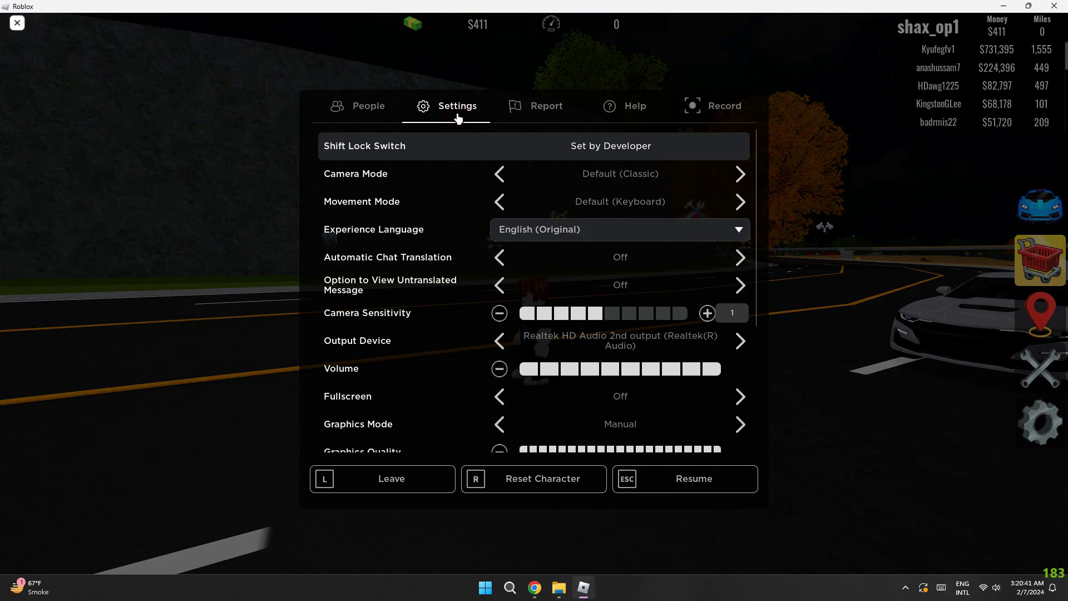
{"action": "scroll", "coordinate": [483, 285], "scroll_direction": "down", "scroll_amount": 6}
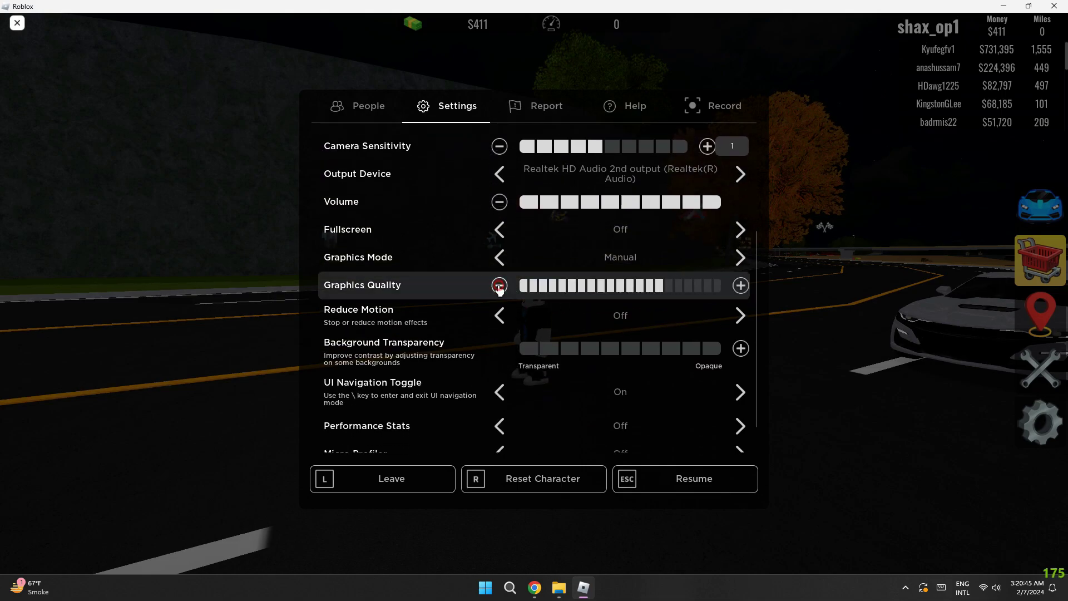
{"action": "double_click", "coordinate": [500, 285]}
{"action": "left_click", "coordinate": [499, 285]}
{"action": "double_click", "coordinate": [499, 285]}
{"action": "left_click", "coordinate": [499, 286]}
{"action": "double_click", "coordinate": [499, 285]}
{"action": "left_click", "coordinate": [499, 285]}
{"action": "double_click", "coordinate": [499, 286]}
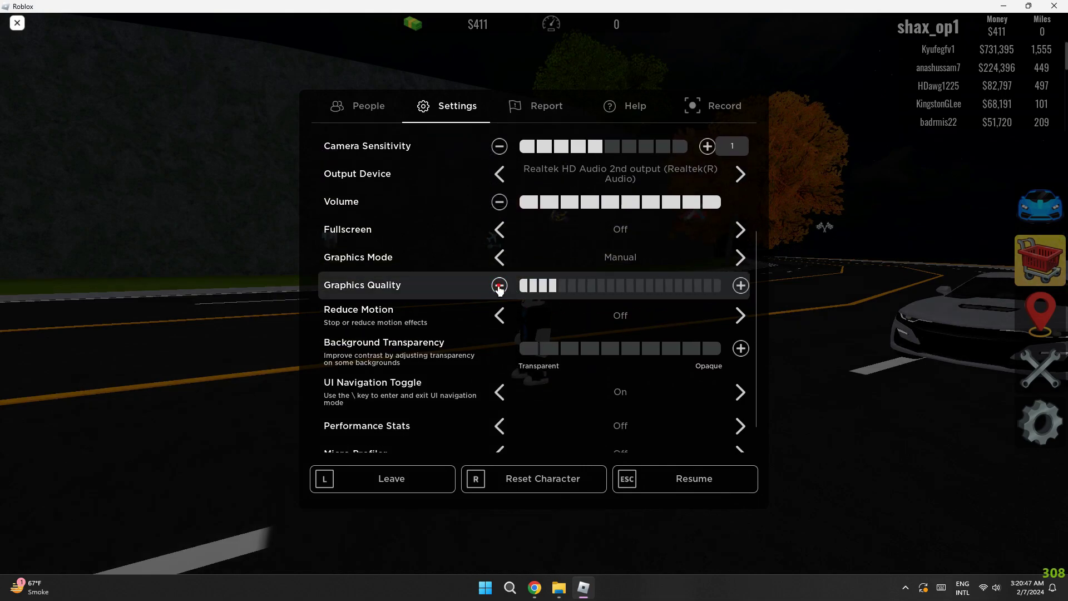
Lower Graphics Quality to one bar in the in-game settings and resume the game.
{"action": "double_click", "coordinate": [499, 286]}
{"action": "left_click", "coordinate": [499, 285]}
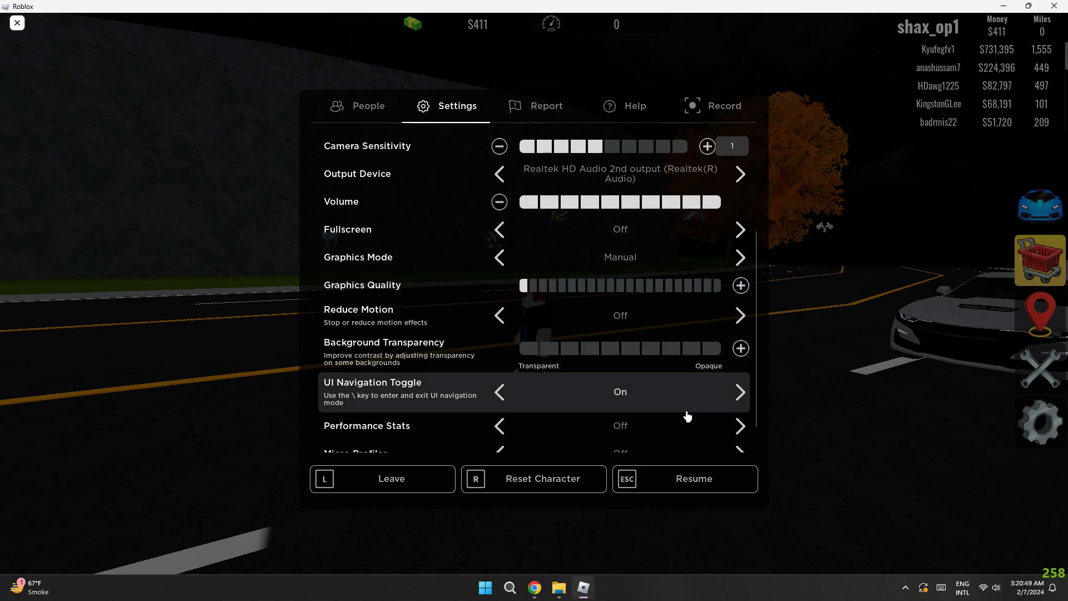
{"action": "scroll", "coordinate": [687, 417], "scroll_direction": "down", "scroll_amount": 1}
{"action": "left_click", "coordinate": [695, 478]}
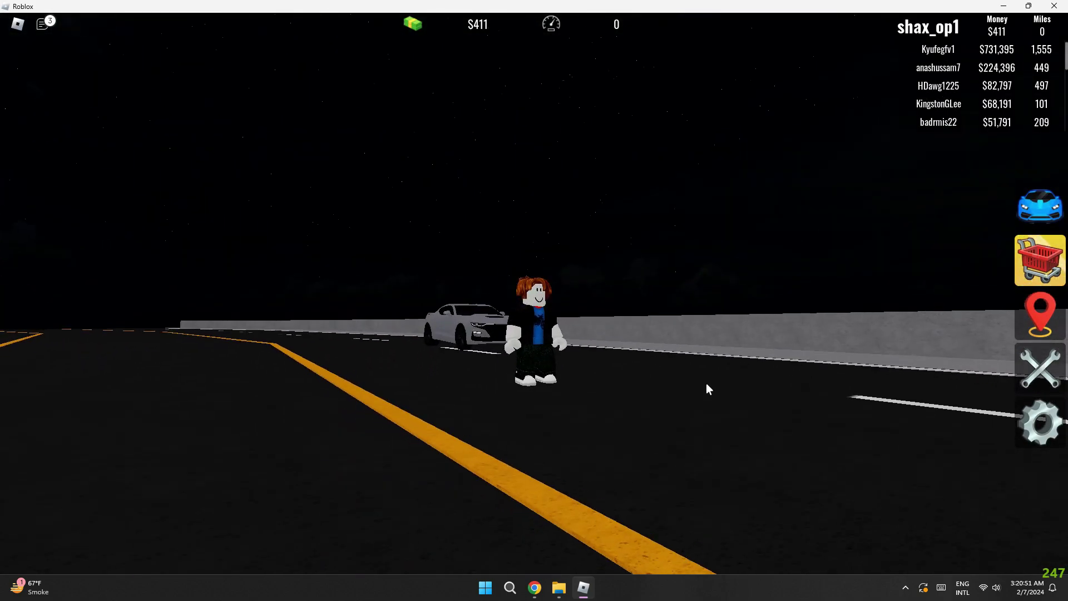
Walk the character around the road and parked car to check the frame rate at one-bar graphics quality.
{"action": "key", "text": "w"}
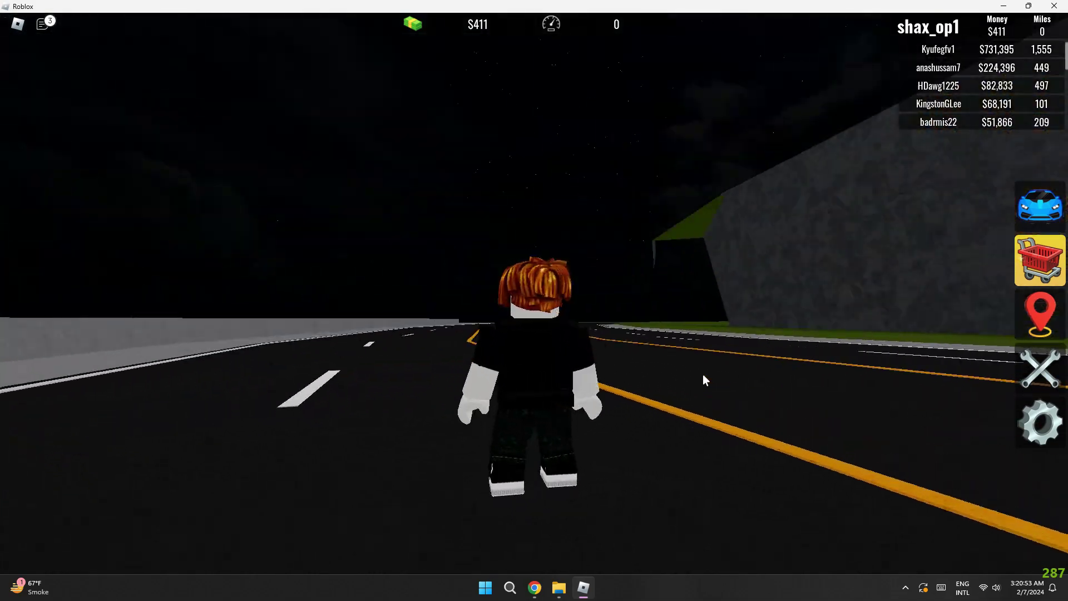
{"action": "key", "text": "s"}
{"action": "key", "text": "w"}
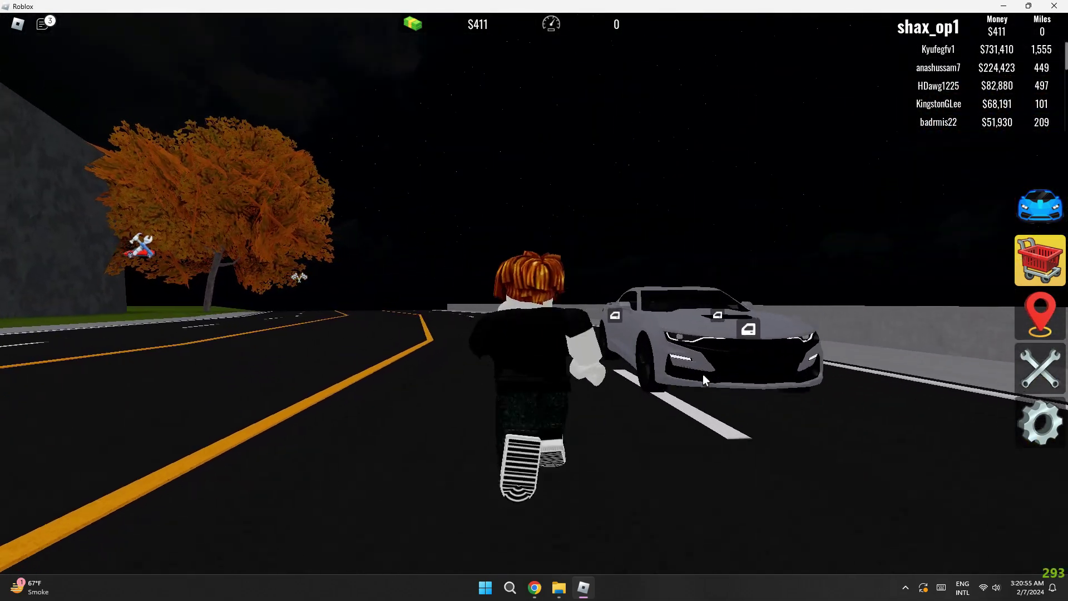
Reopen the in-game settings, raise Graphics Quality to the maximum and return to the game.
{"action": "key", "text": "Escape"}
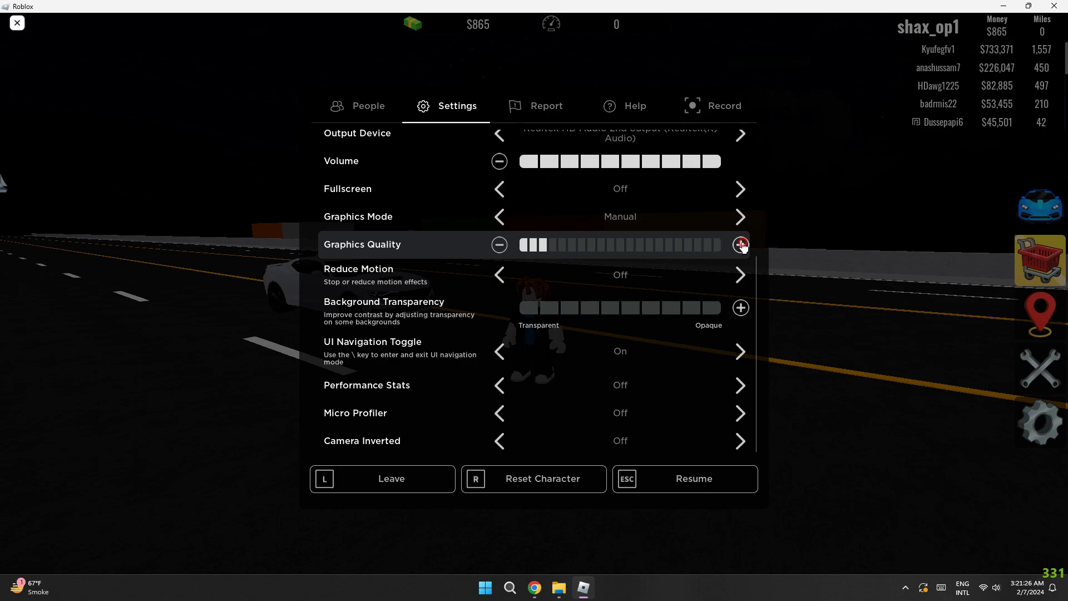
{"action": "left_click", "coordinate": [741, 245]}
{"action": "left_click", "coordinate": [740, 245]}
{"action": "left_click", "coordinate": [741, 244]}
{"action": "left_click", "coordinate": [741, 244]}
{"action": "left_click", "coordinate": [741, 244]}
{"action": "left_click", "coordinate": [741, 244]}
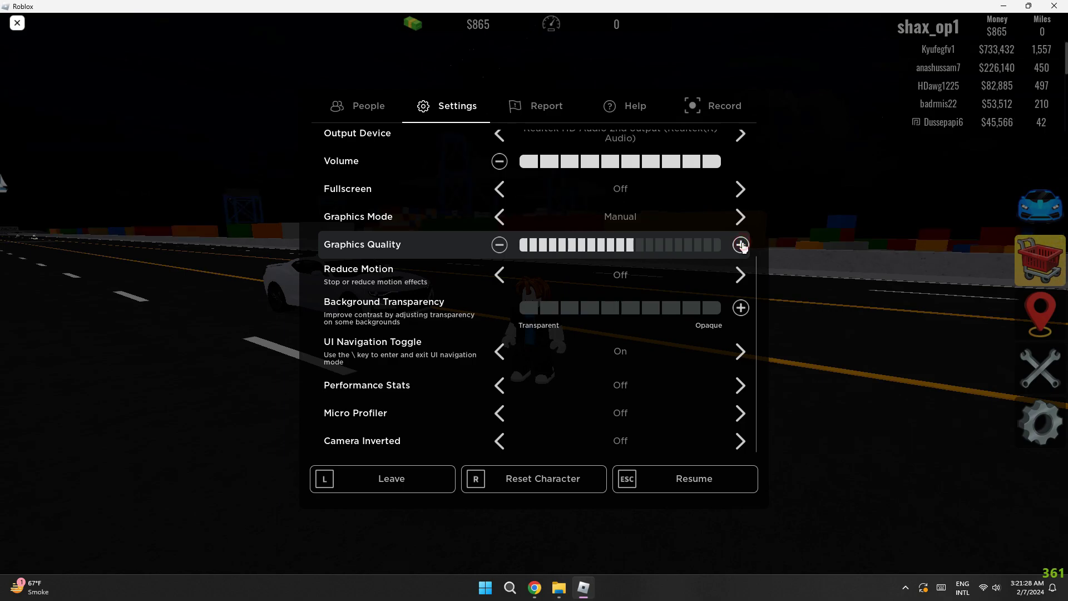
{"action": "left_click", "coordinate": [740, 245]}
{"action": "left_click", "coordinate": [741, 244]}
{"action": "left_click", "coordinate": [741, 244]}
{"action": "left_click", "coordinate": [741, 244]}
{"action": "left_click", "coordinate": [740, 244]}
{"action": "left_click", "coordinate": [741, 245]}
{"action": "left_click", "coordinate": [741, 246]}
{"action": "left_click", "coordinate": [741, 246]}
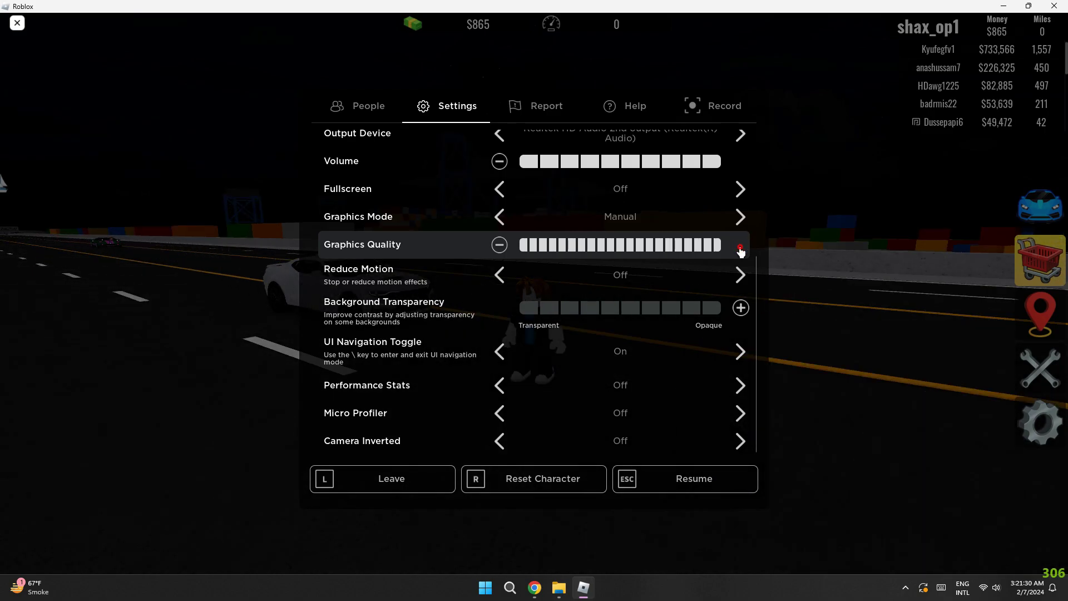
{"action": "key", "text": "Escape"}
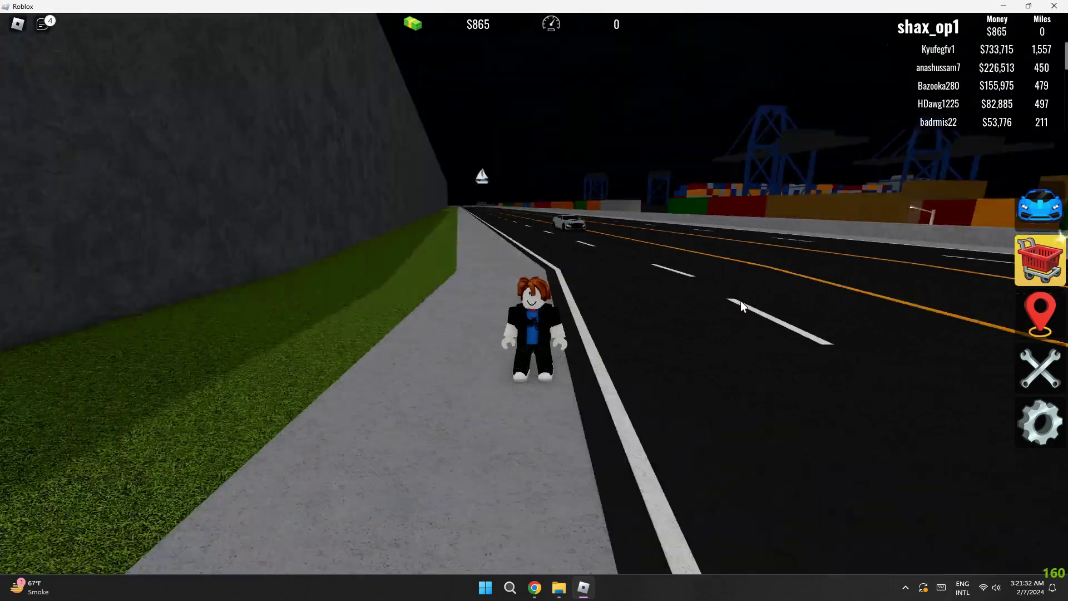
Run the character along the sidewalk and road, turning the camera, to check the frame rate at maximum graphics quality.
{"action": "key", "text": "Left"}
{"action": "key", "text": "w"}
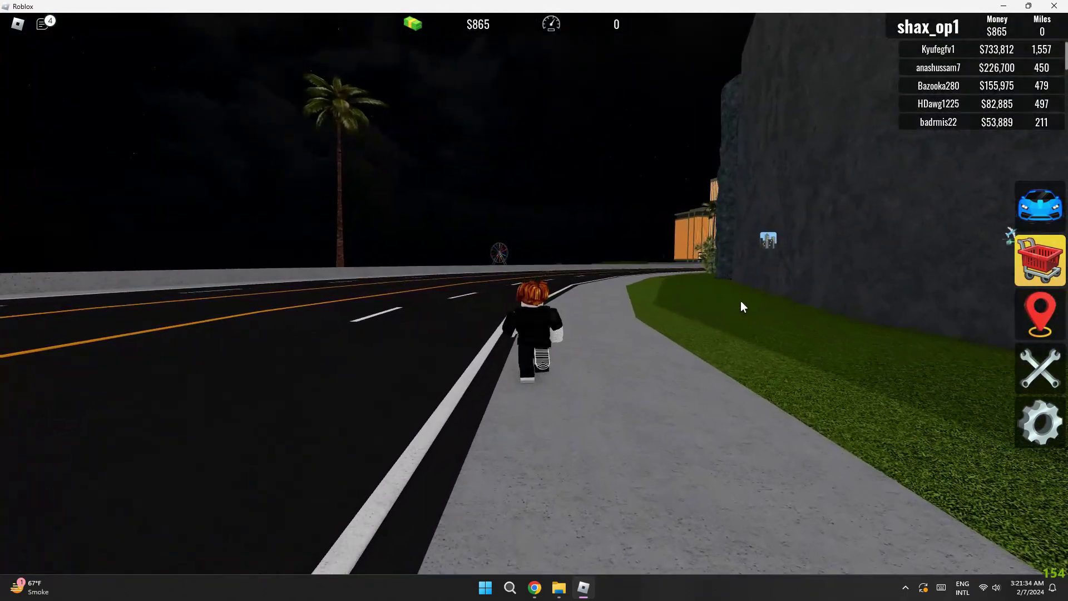
{"action": "key", "text": "Left"}
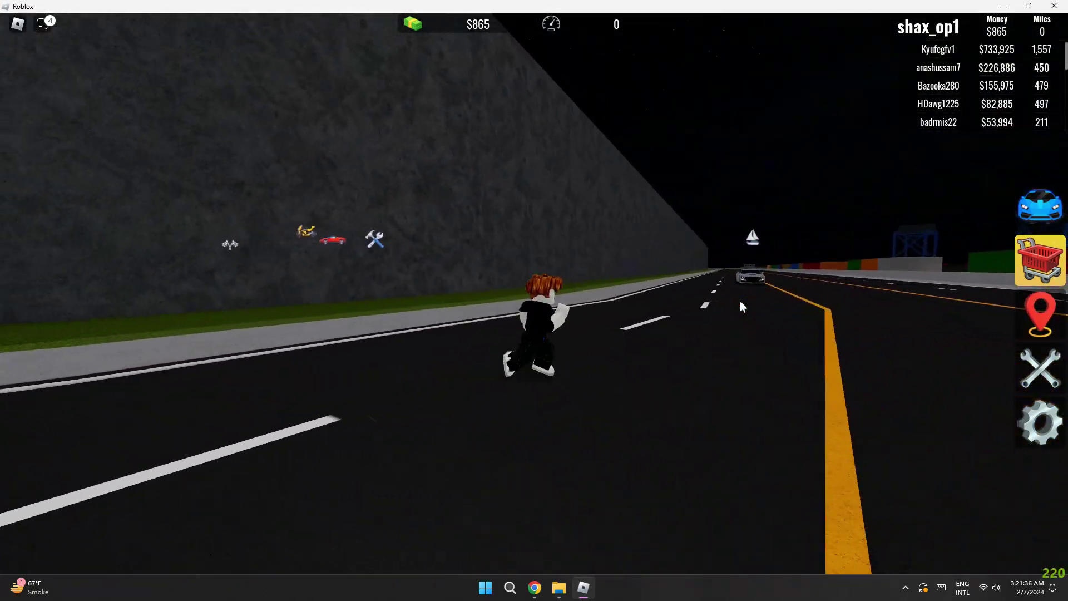
{"action": "key", "text": "Right"}
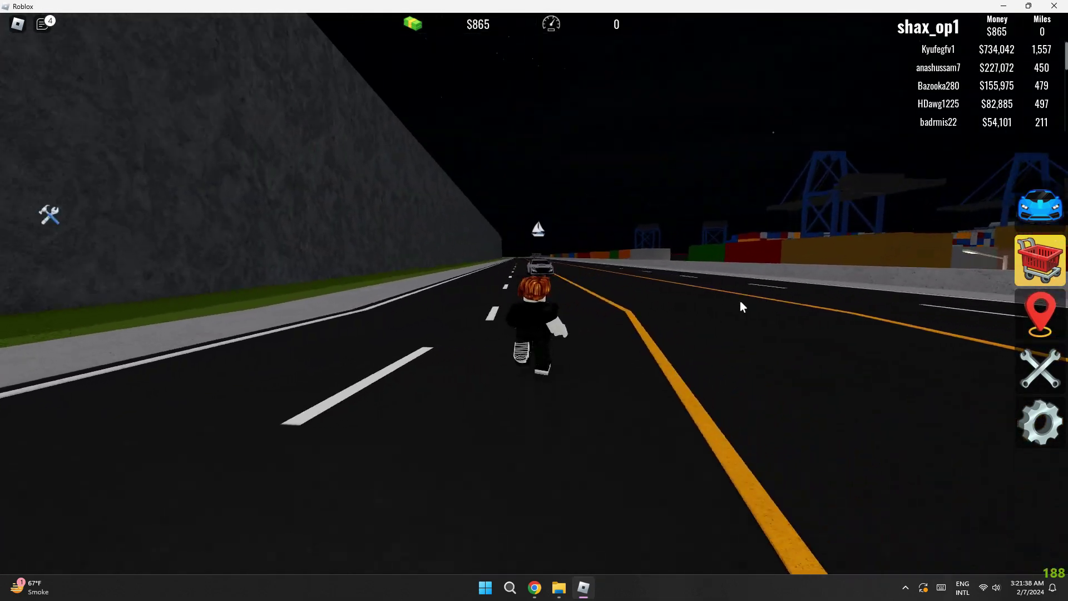
{"action": "key", "text": "Left"}
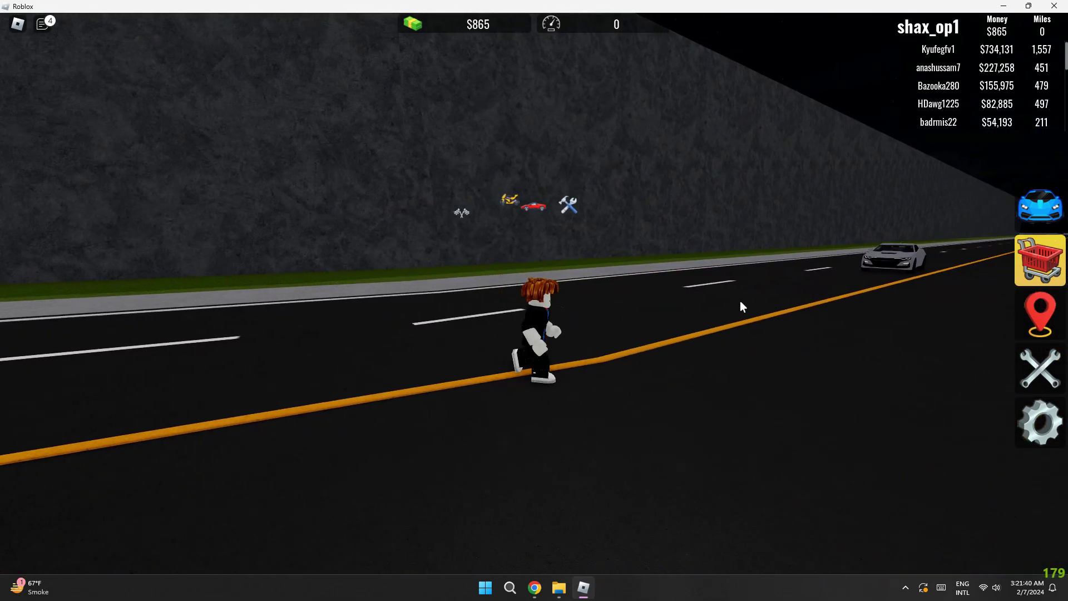
{"action": "key", "text": "Left"}
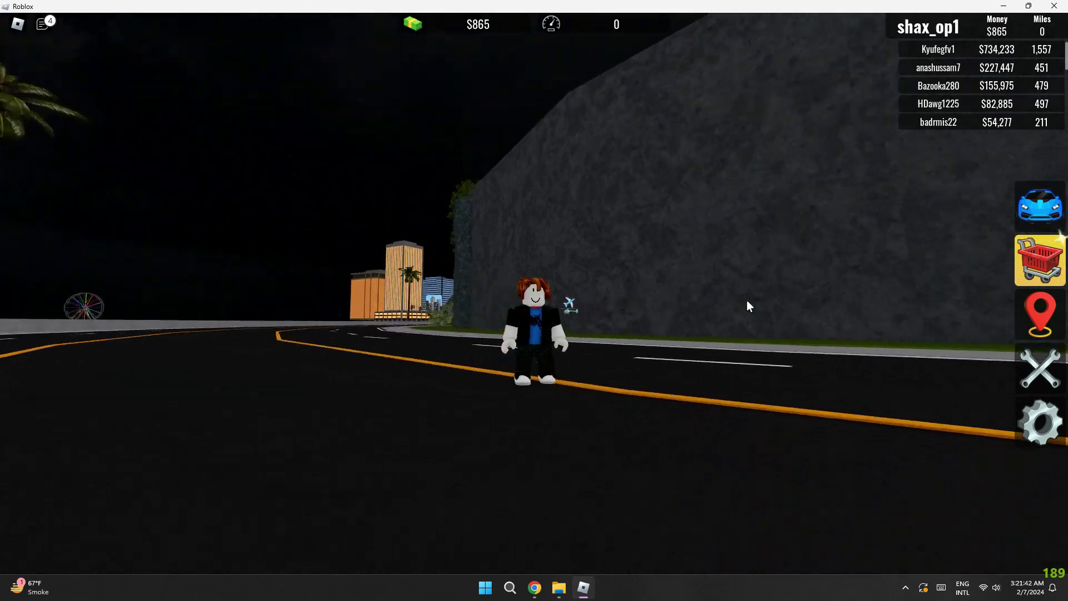
{"action": "key", "text": "Right"}
{"action": "key", "text": "Left"}
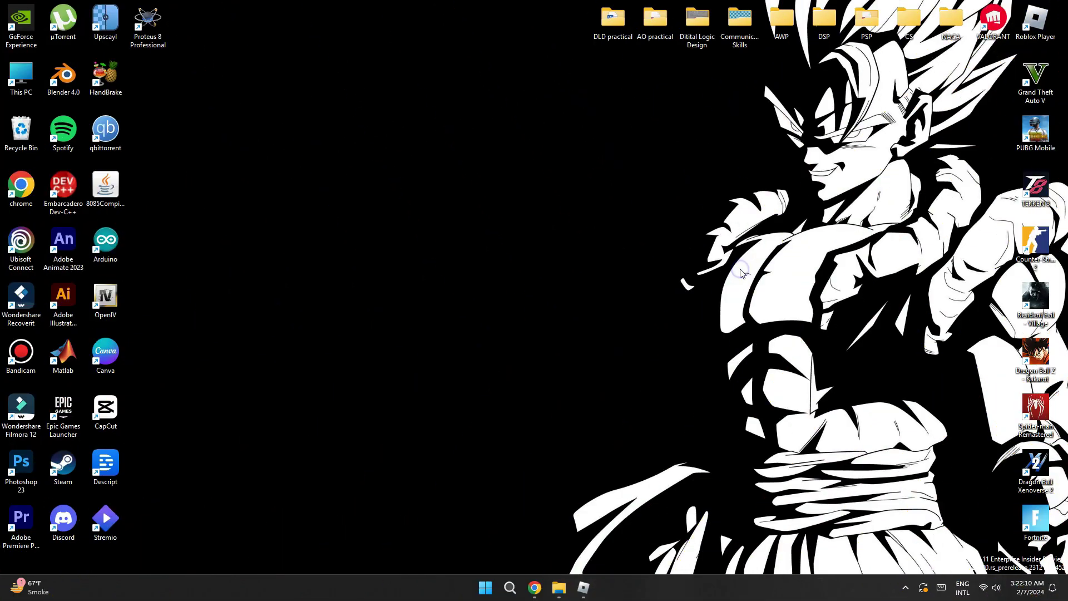
Open Task Manager from the desktop and review the status of the programs listed as Startup apps.
{"action": "right_click", "coordinate": [663, 596]}
{"action": "left_click", "coordinate": [712, 545]}
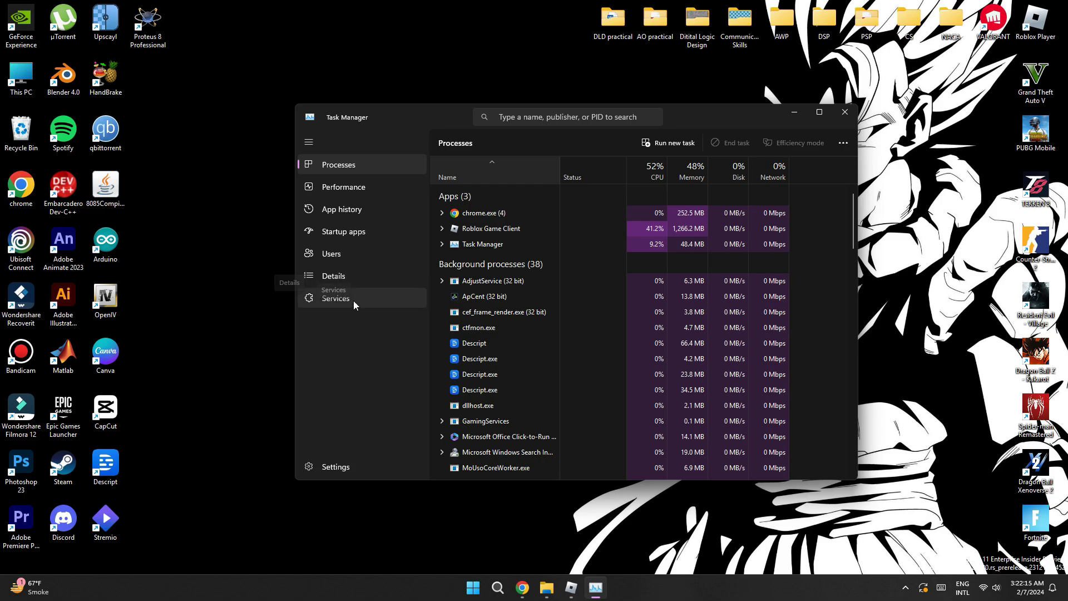
{"action": "left_click", "coordinate": [342, 231]}
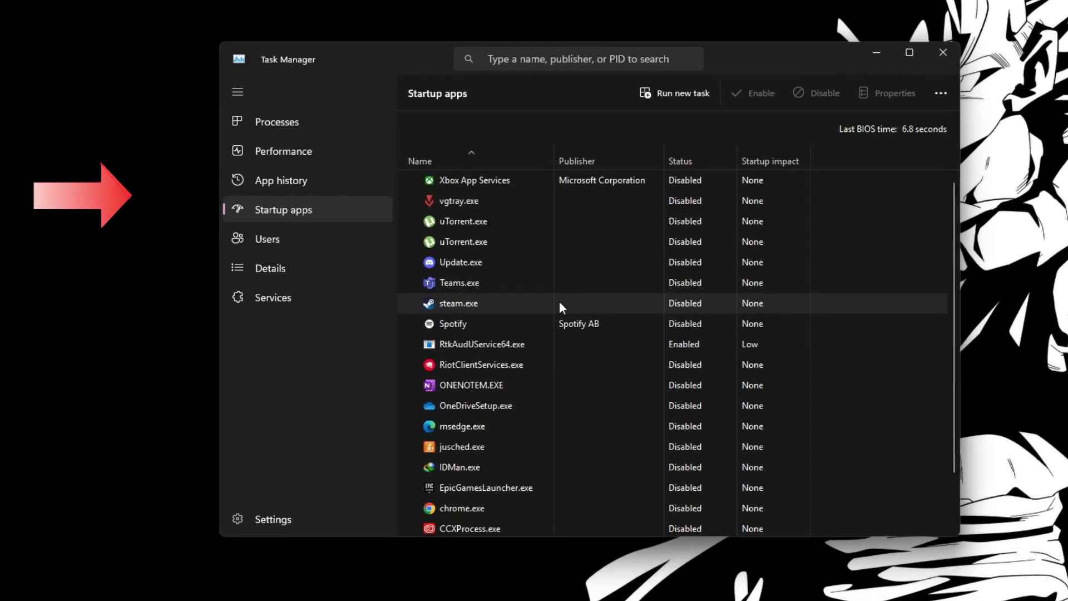
{"action": "scroll", "coordinate": [562, 298], "scroll_direction": "down", "scroll_amount": 1}
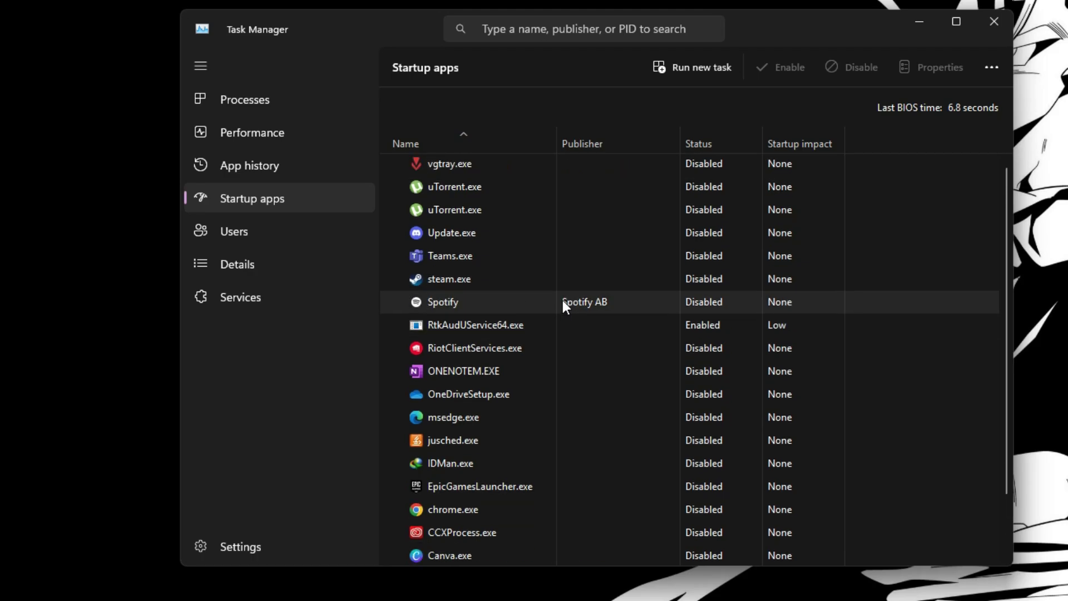
{"action": "scroll", "coordinate": [562, 299], "scroll_direction": "up", "scroll_amount": 1}
{"action": "scroll", "coordinate": [655, 259], "scroll_direction": "down", "scroll_amount": 1}
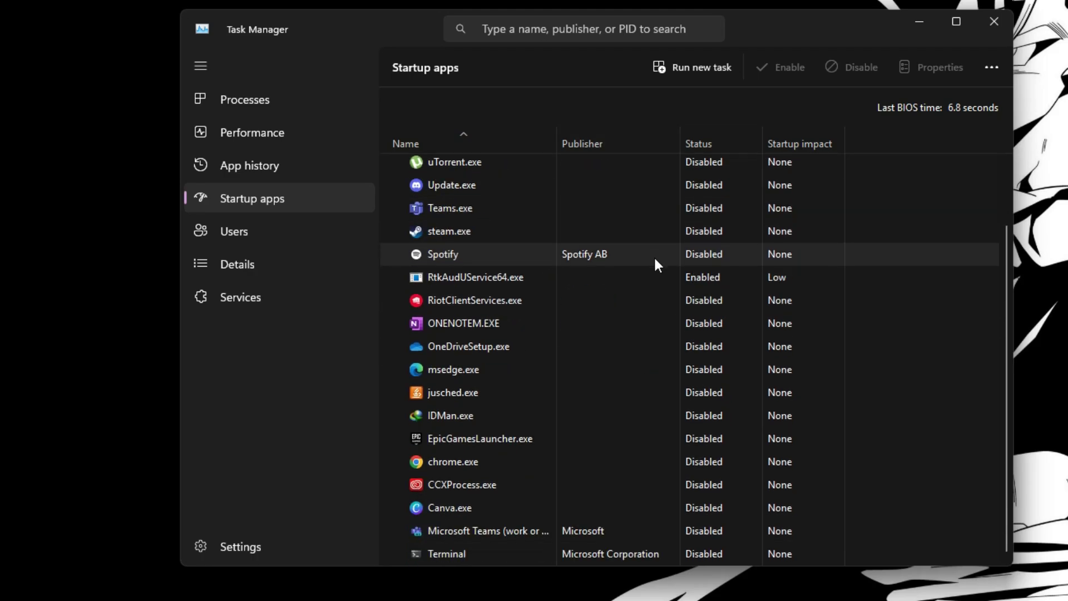
{"action": "scroll", "coordinate": [655, 260], "scroll_direction": "up", "scroll_amount": 1}
{"action": "scroll", "coordinate": [655, 259], "scroll_direction": "down", "scroll_amount": 1}
Enable Canva.exe as a startup app.
{"action": "left_click", "coordinate": [616, 506]}
{"action": "right_click", "coordinate": [660, 510]}
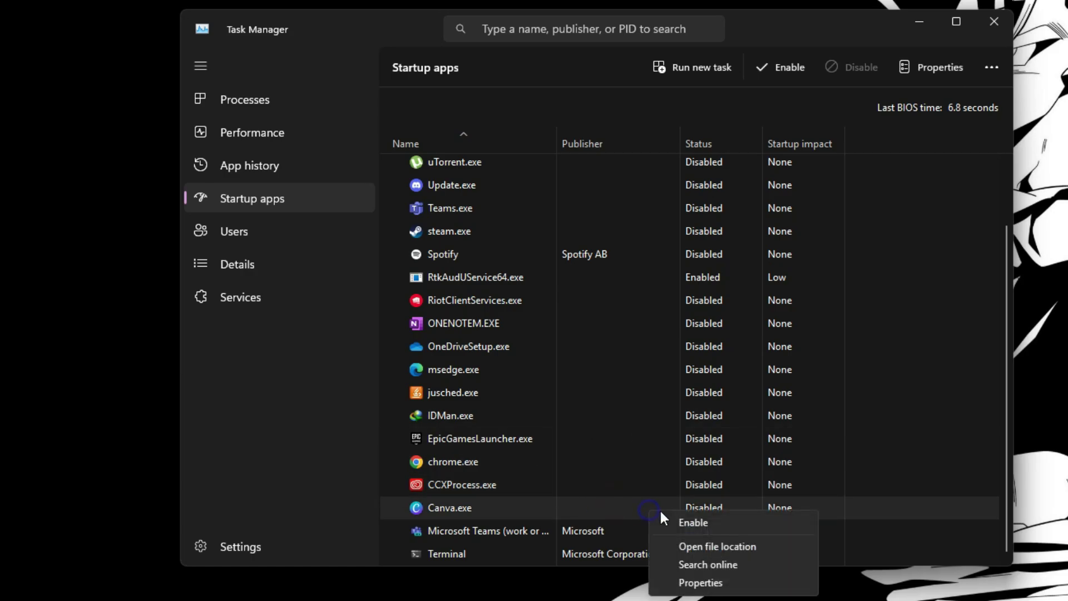
{"action": "left_click", "coordinate": [705, 521]}
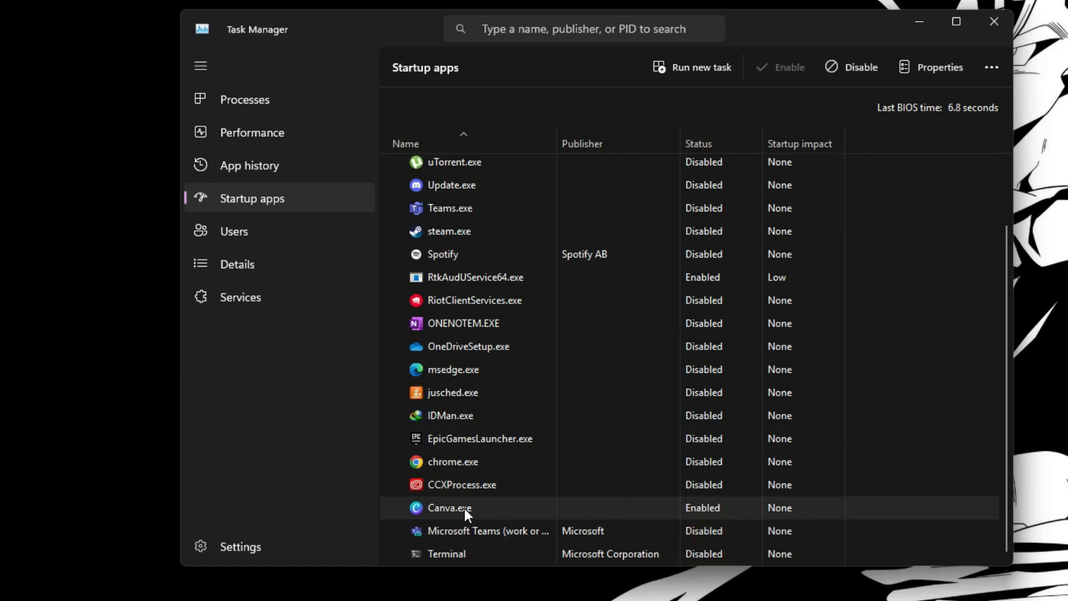
Look through the startup apps for enabled entries and select RtkAudUService64.exe to check its startup impact.
{"action": "scroll", "coordinate": [446, 476], "scroll_direction": "up", "scroll_amount": 1}
{"action": "scroll", "coordinate": [494, 313], "scroll_direction": "down", "scroll_amount": 1}
{"action": "left_click", "coordinate": [693, 319]}
{"action": "left_click", "coordinate": [680, 278]}
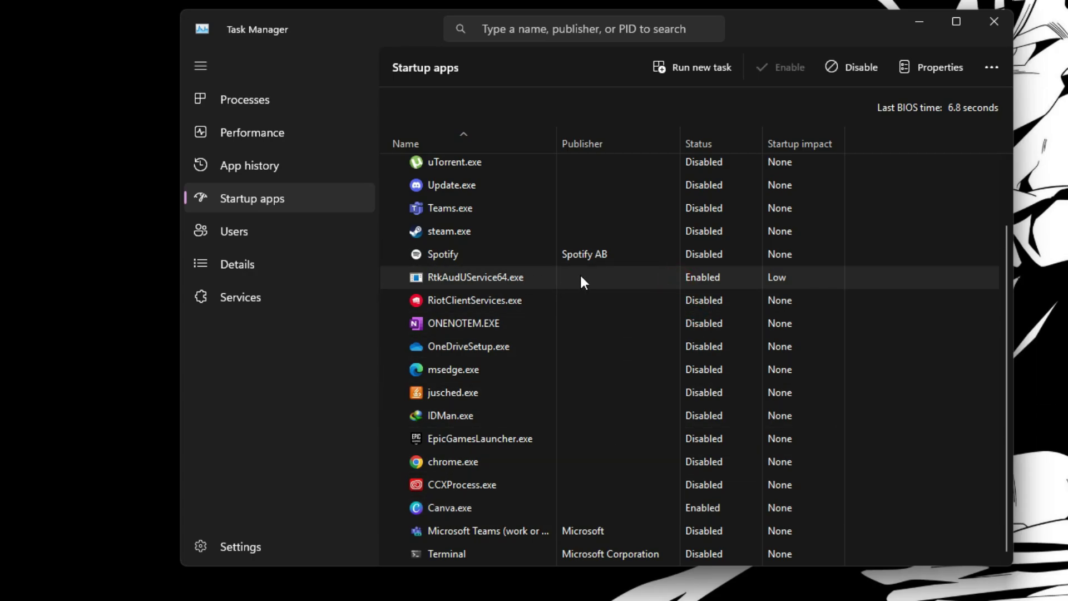
{"action": "scroll", "coordinate": [623, 217], "scroll_direction": "up", "scroll_amount": 1}
{"action": "scroll", "coordinate": [623, 217], "scroll_direction": "down", "scroll_amount": 1}
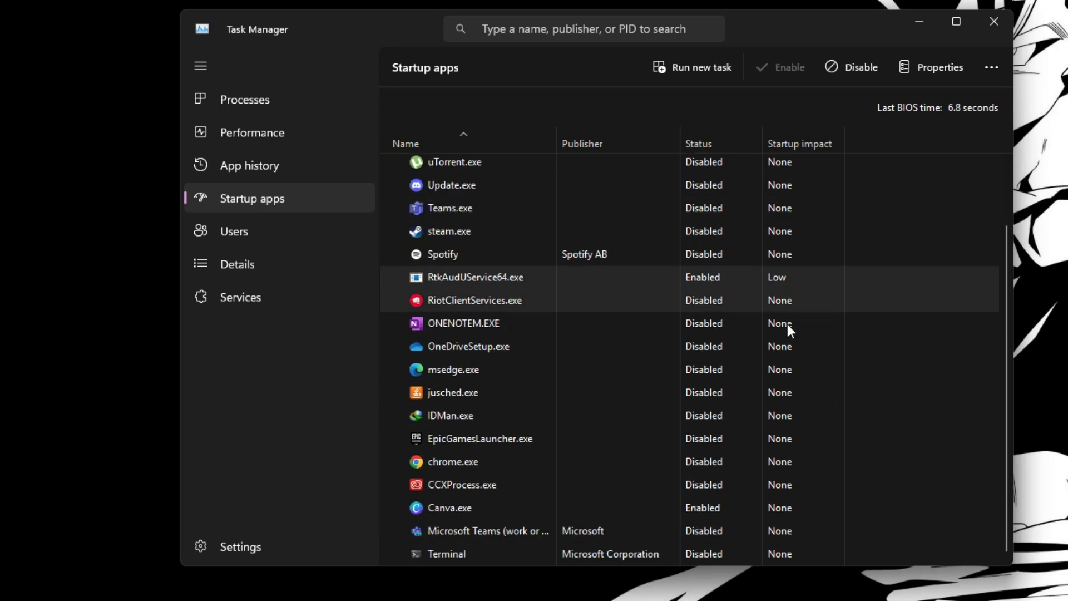
Disable Canva.exe so it does not run at startup.
{"action": "left_click", "coordinate": [629, 502]}
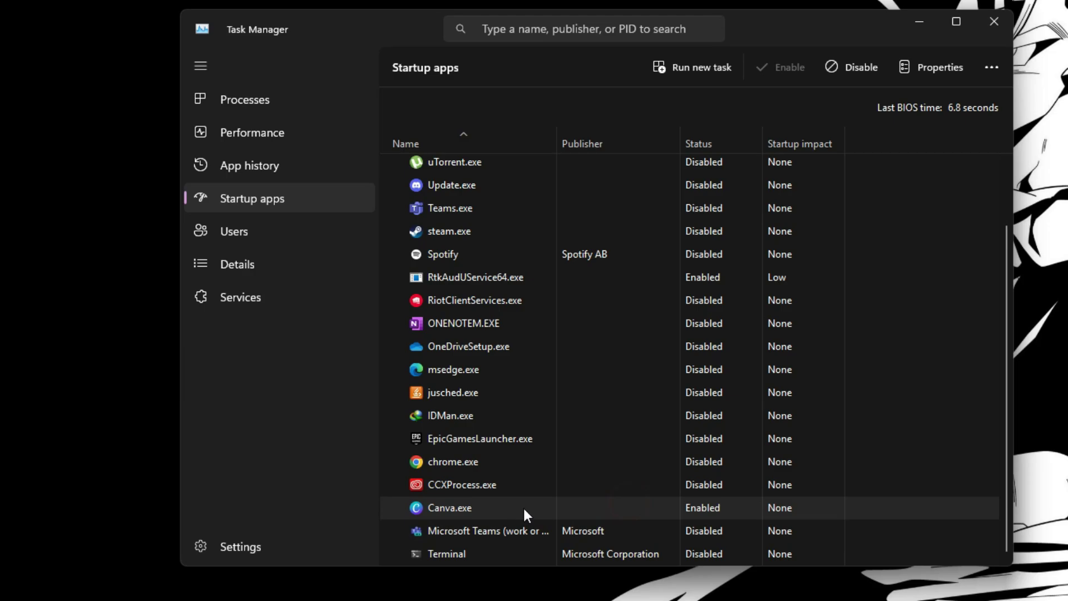
{"action": "right_click", "coordinate": [502, 506]}
{"action": "left_click", "coordinate": [539, 522]}
Check the status and startup impact of the remaining startup apps, selecting OneDriveSetup.exe.
{"action": "scroll", "coordinate": [616, 390], "scroll_direction": "up", "scroll_amount": 1}
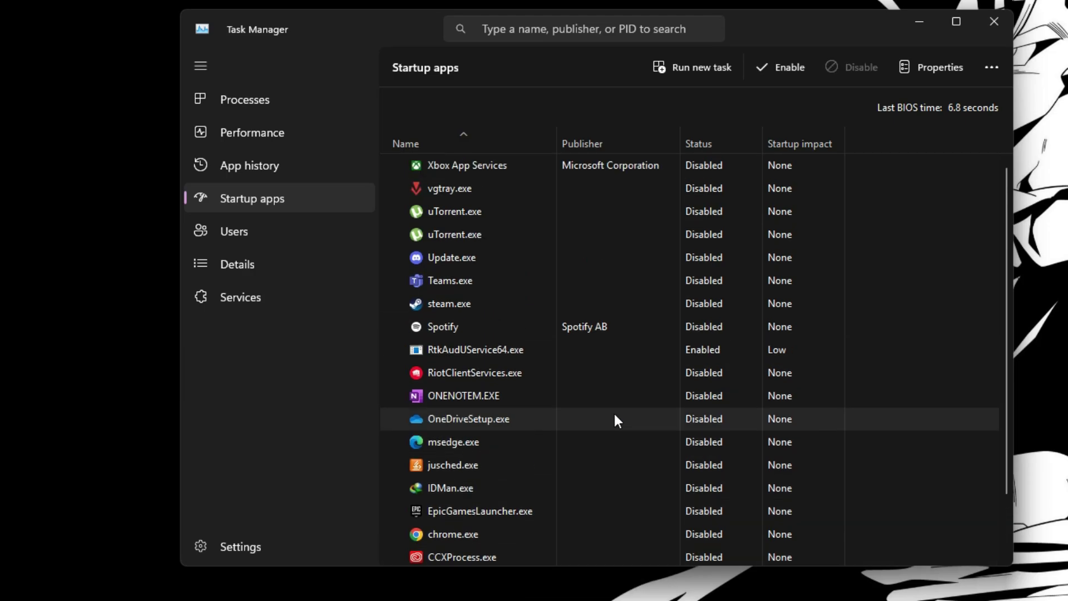
{"action": "scroll", "coordinate": [626, 276], "scroll_direction": "down", "scroll_amount": 1}
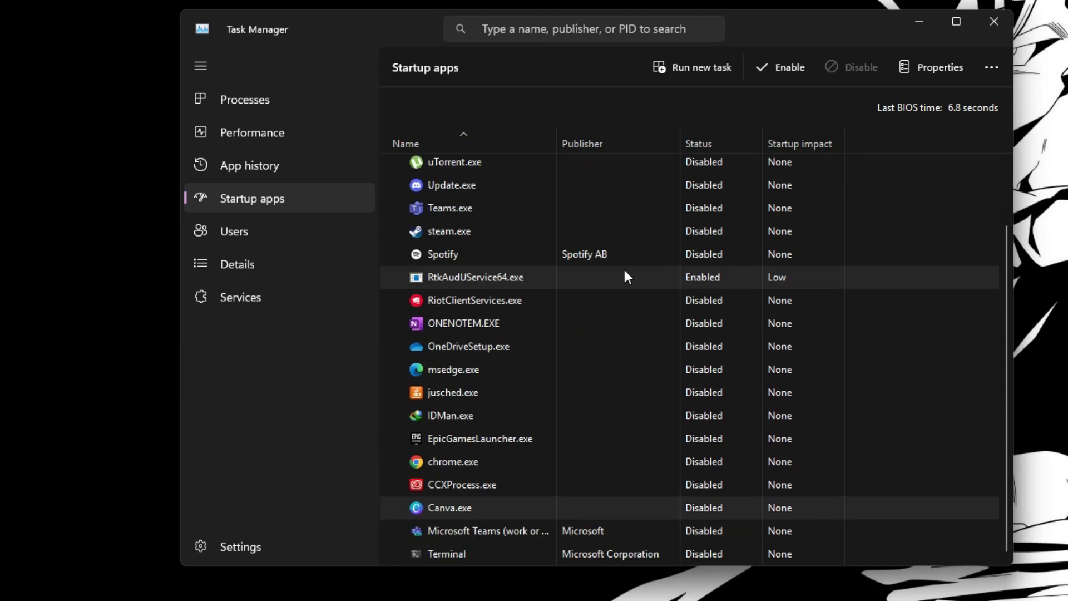
{"action": "scroll", "coordinate": [626, 276], "scroll_direction": "up", "scroll_amount": 1}
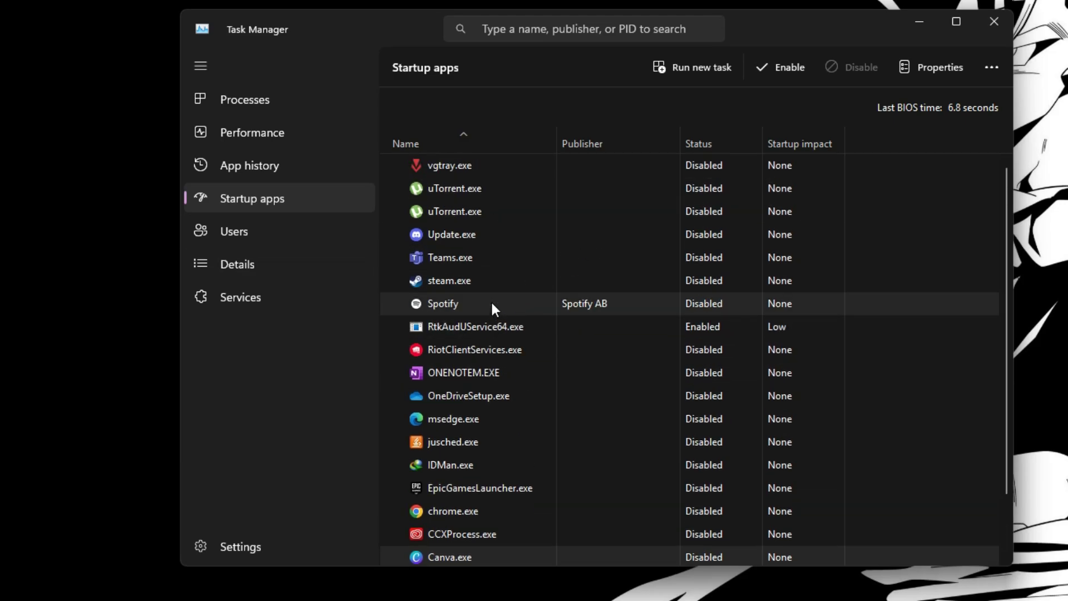
{"action": "scroll", "coordinate": [492, 303], "scroll_direction": "down", "scroll_amount": 1}
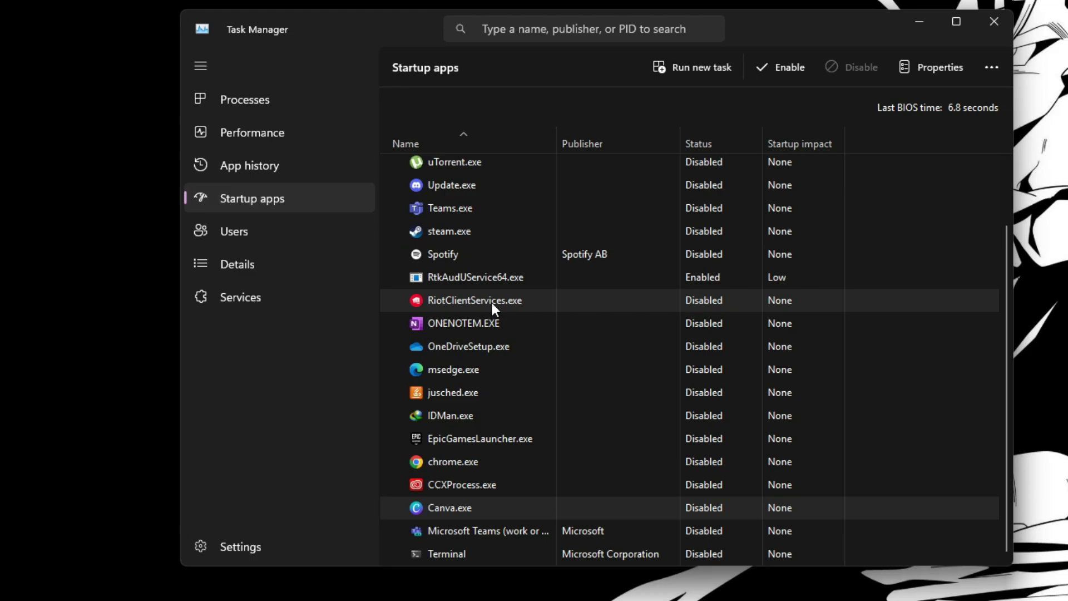
{"action": "scroll", "coordinate": [606, 398], "scroll_direction": "up", "scroll_amount": 1}
{"action": "scroll", "coordinate": [606, 399], "scroll_direction": "down", "scroll_amount": 1}
{"action": "left_click", "coordinate": [512, 351]}
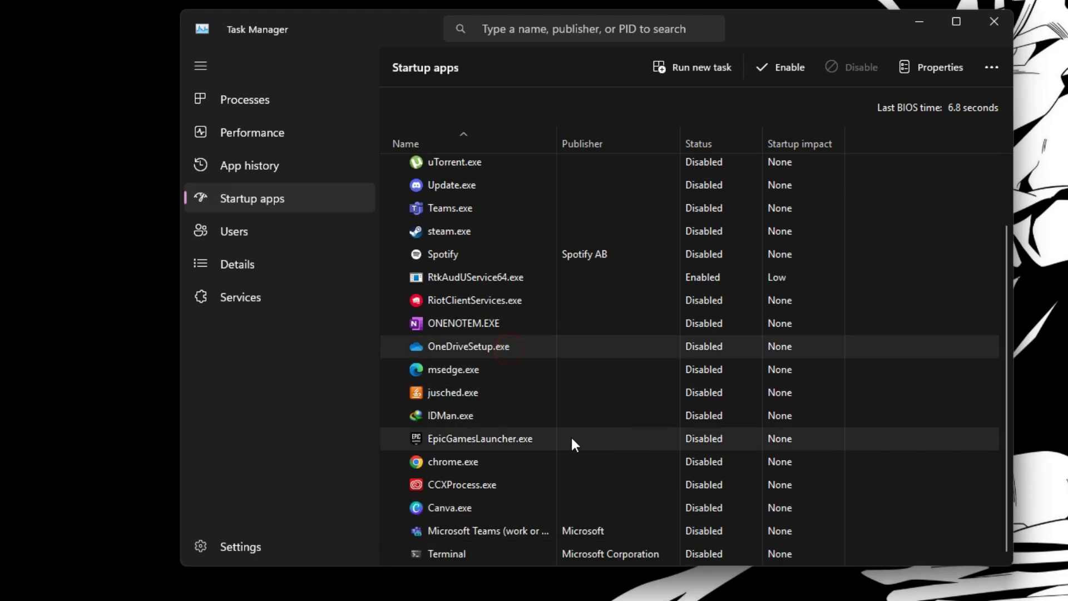
{"action": "scroll", "coordinate": [612, 389], "scroll_direction": "up", "scroll_amount": 1}
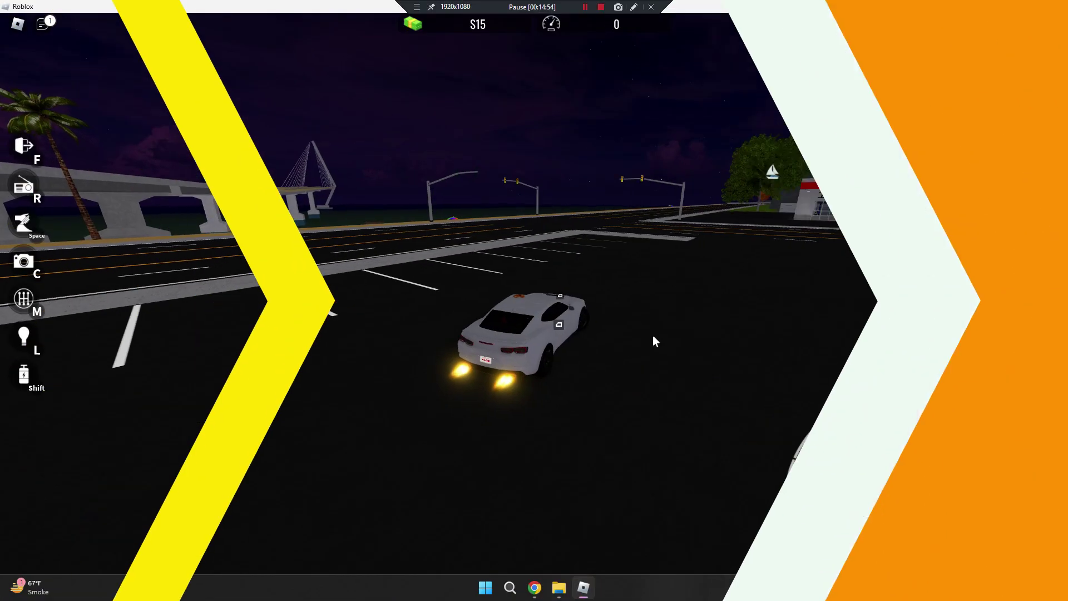
Switch to Roblox and drive the car out of the parking lot onto the road to check the frame rate.
{"action": "key", "text": "w"}
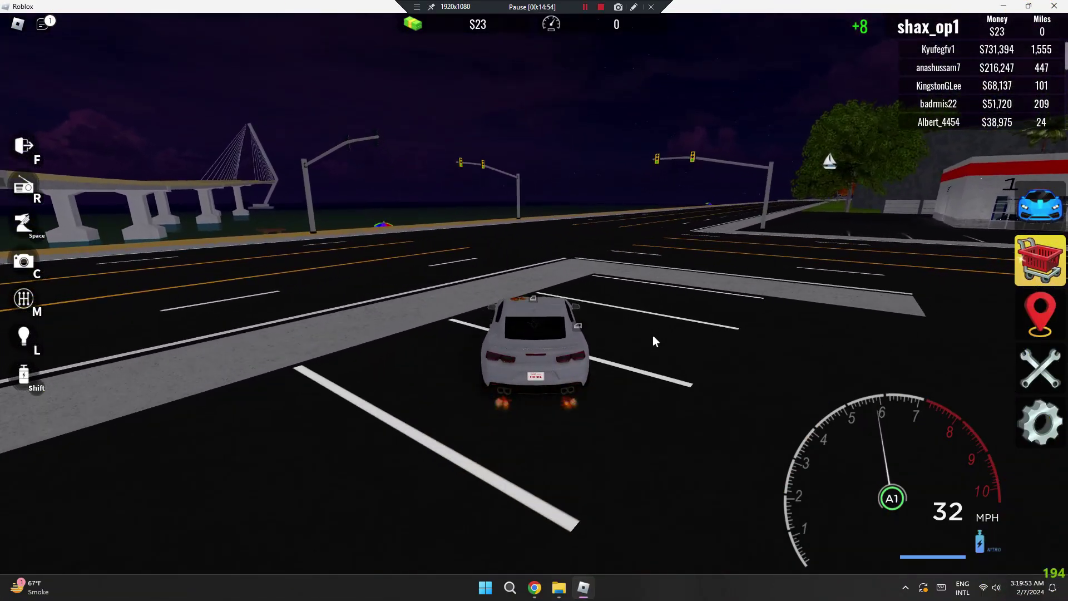
{"action": "key", "text": "a"}
{"action": "key", "text": "s"}
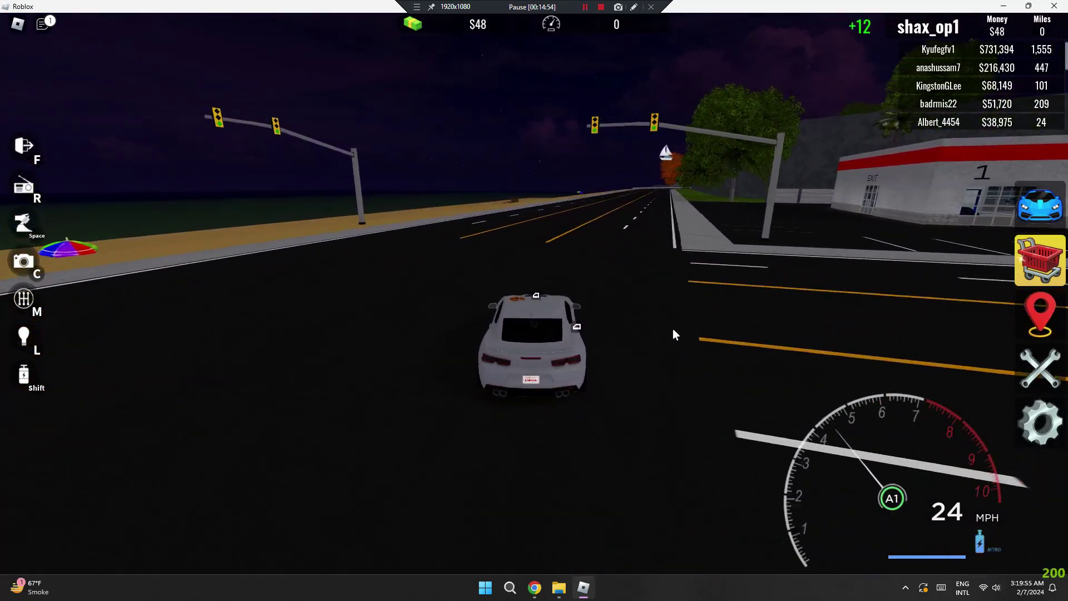
{"action": "key", "text": "w"}
{"action": "key", "text": "s"}
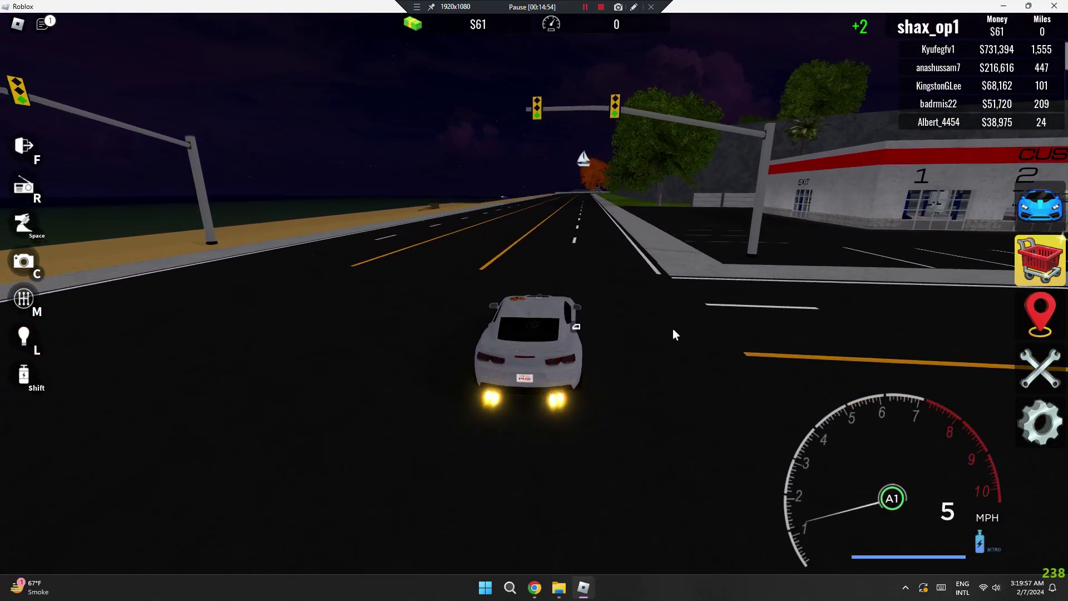